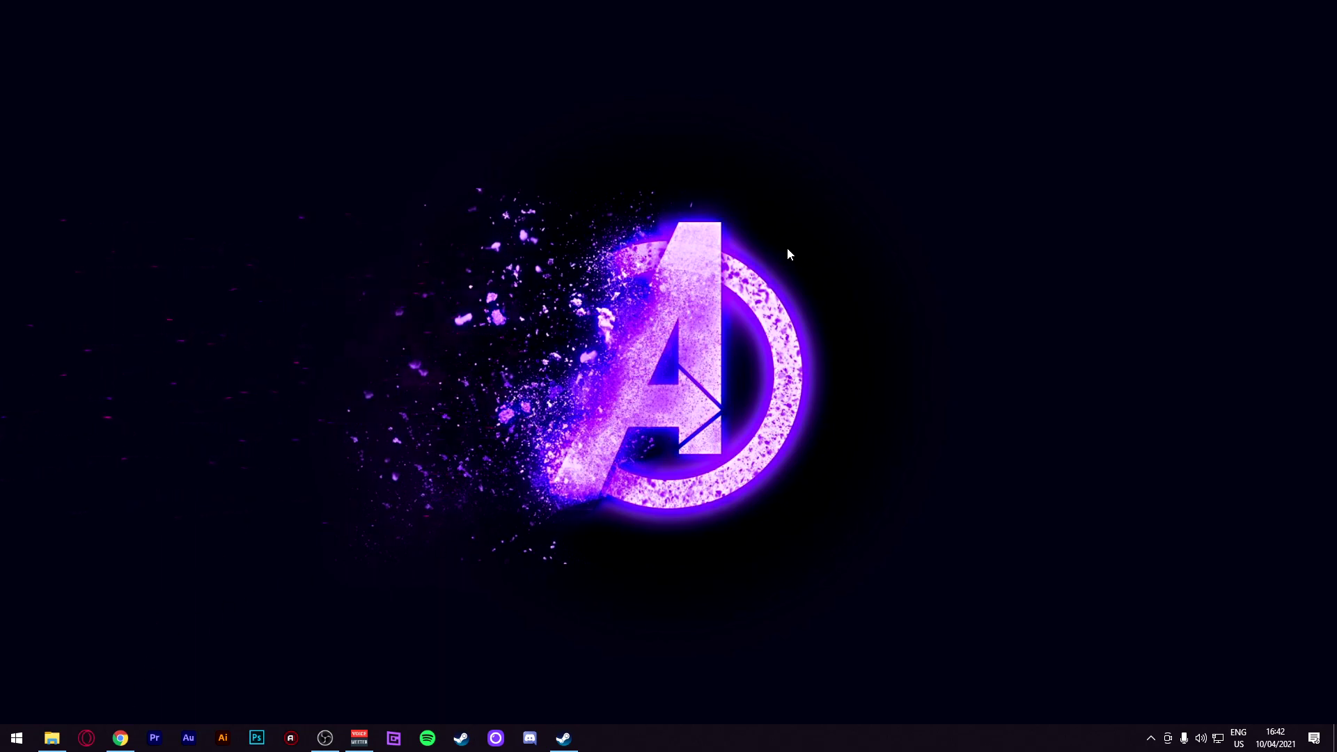
Search Google in Chrome for "the other roles among us" and open the Eisbison/TheOtherRoles GitHub repository.
{"action": "left_click", "coordinate": [118, 735]}
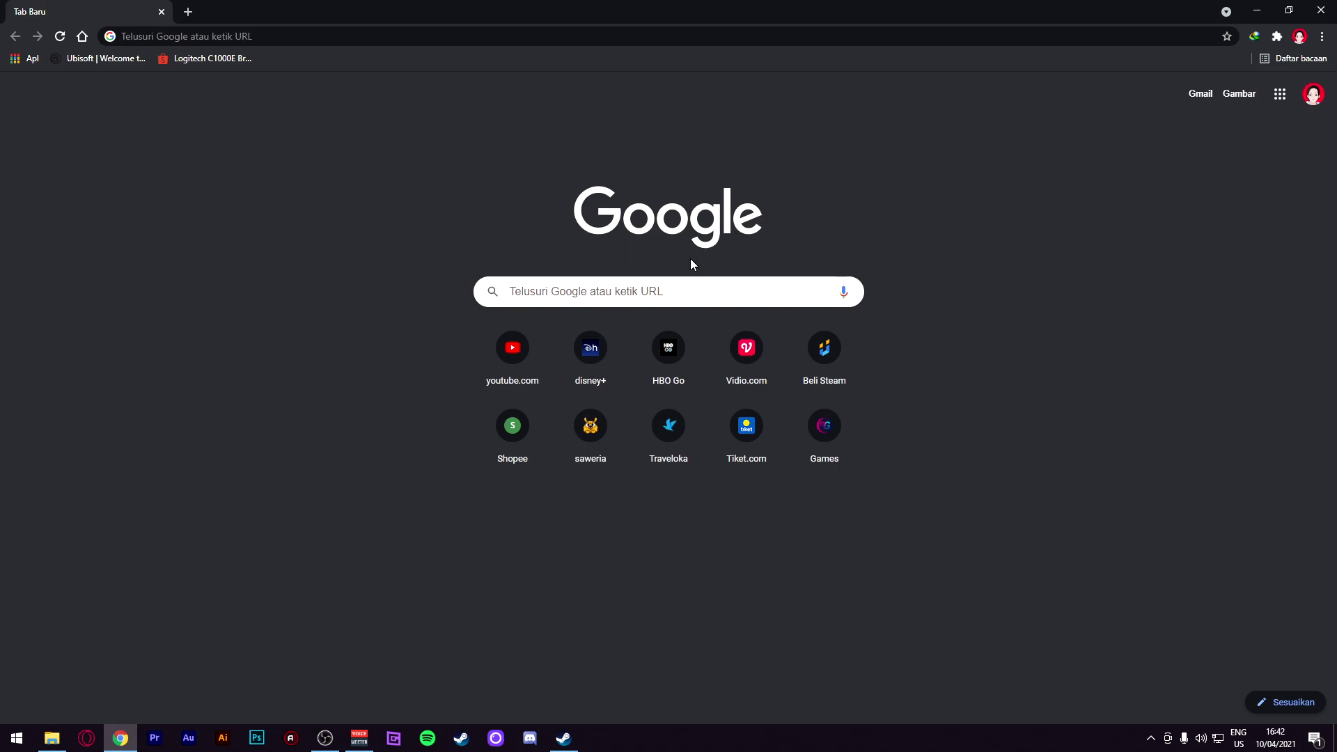
{"action": "left_click", "coordinate": [637, 291]}
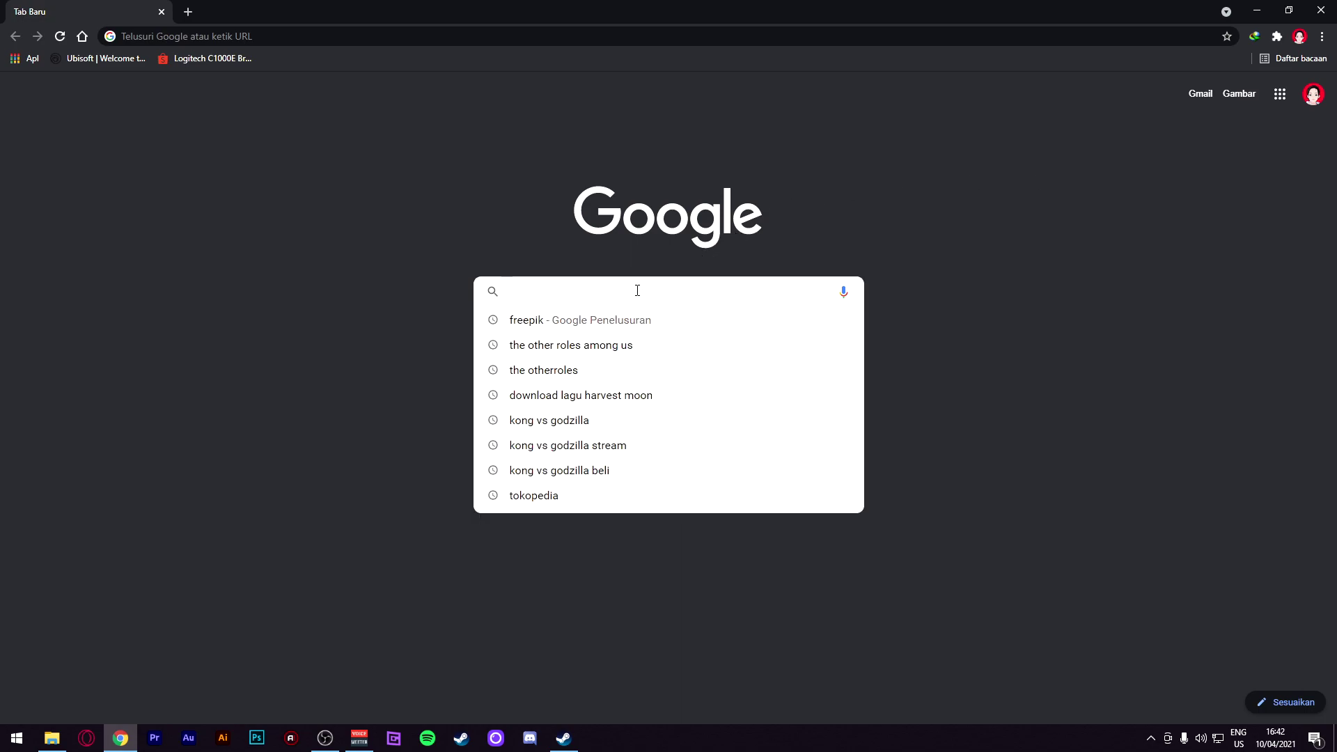
{"action": "type", "text": "the othe "}
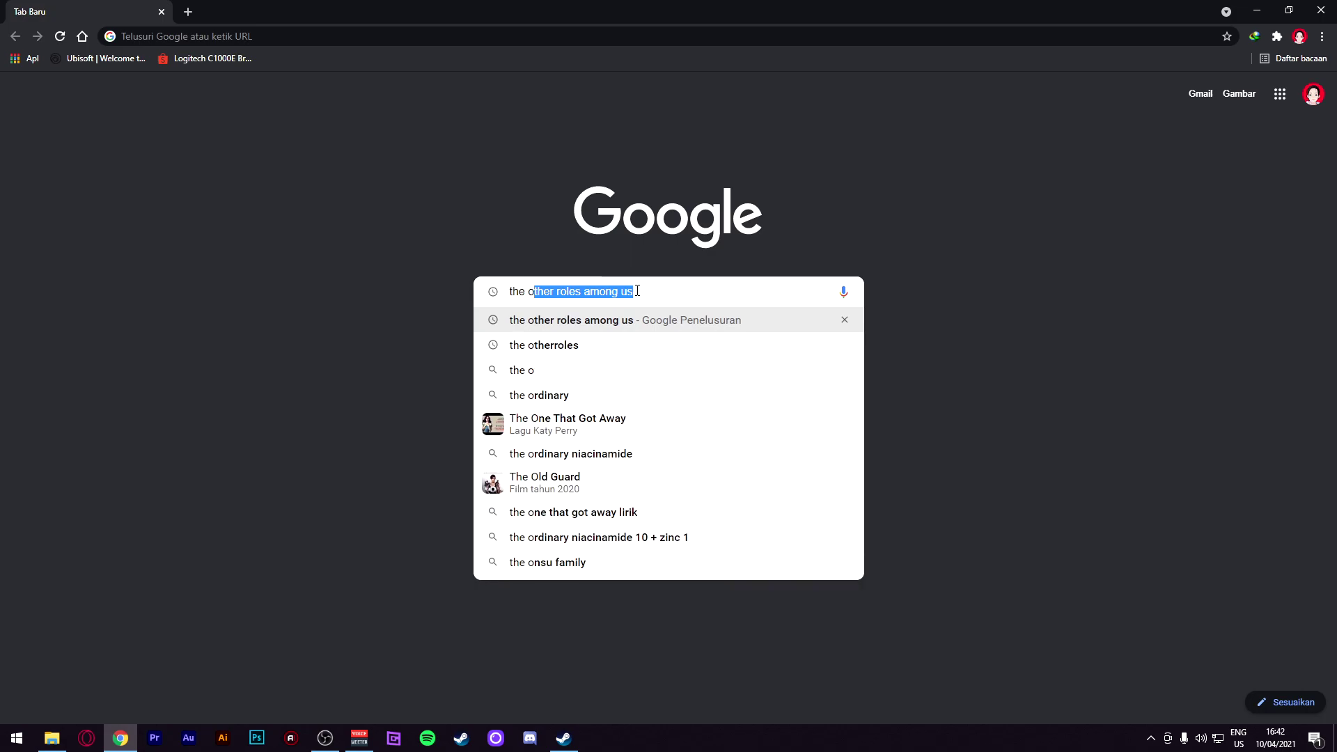
{"action": "type", "text": "r"}
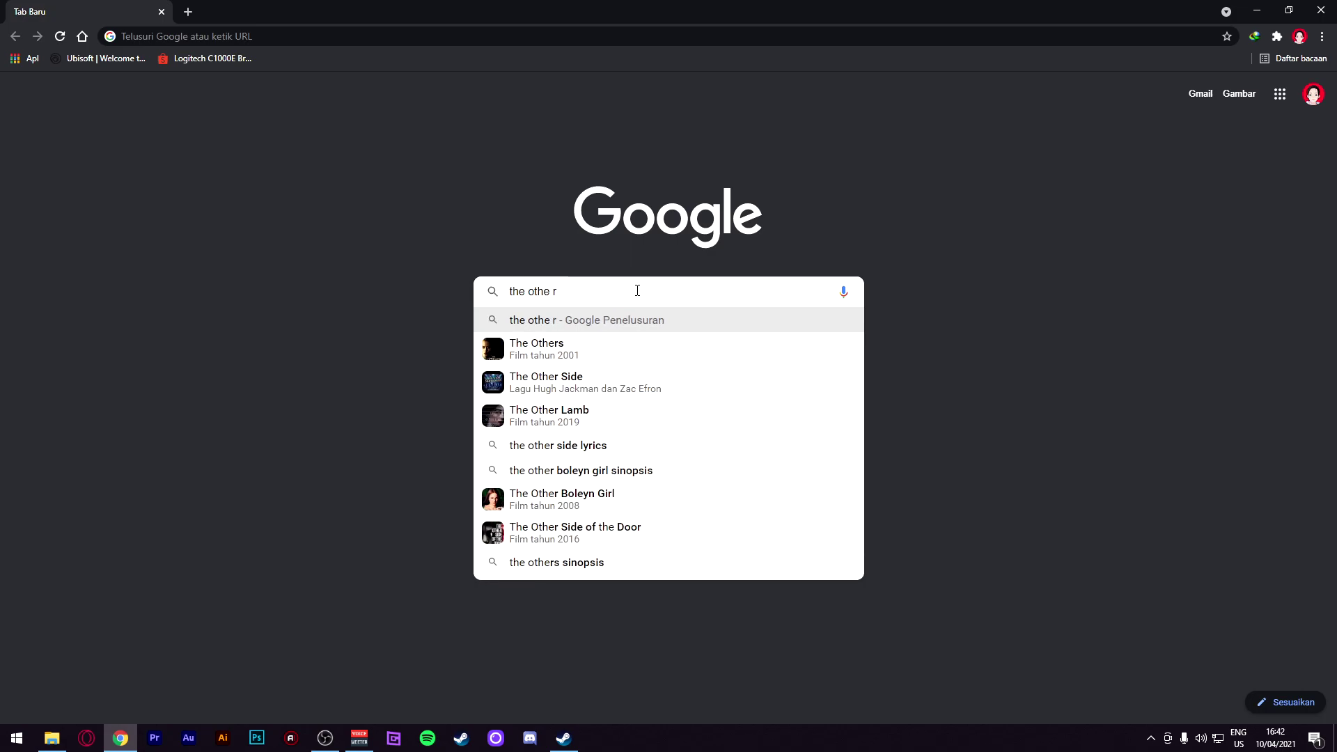
{"action": "type", "text": "ples"}
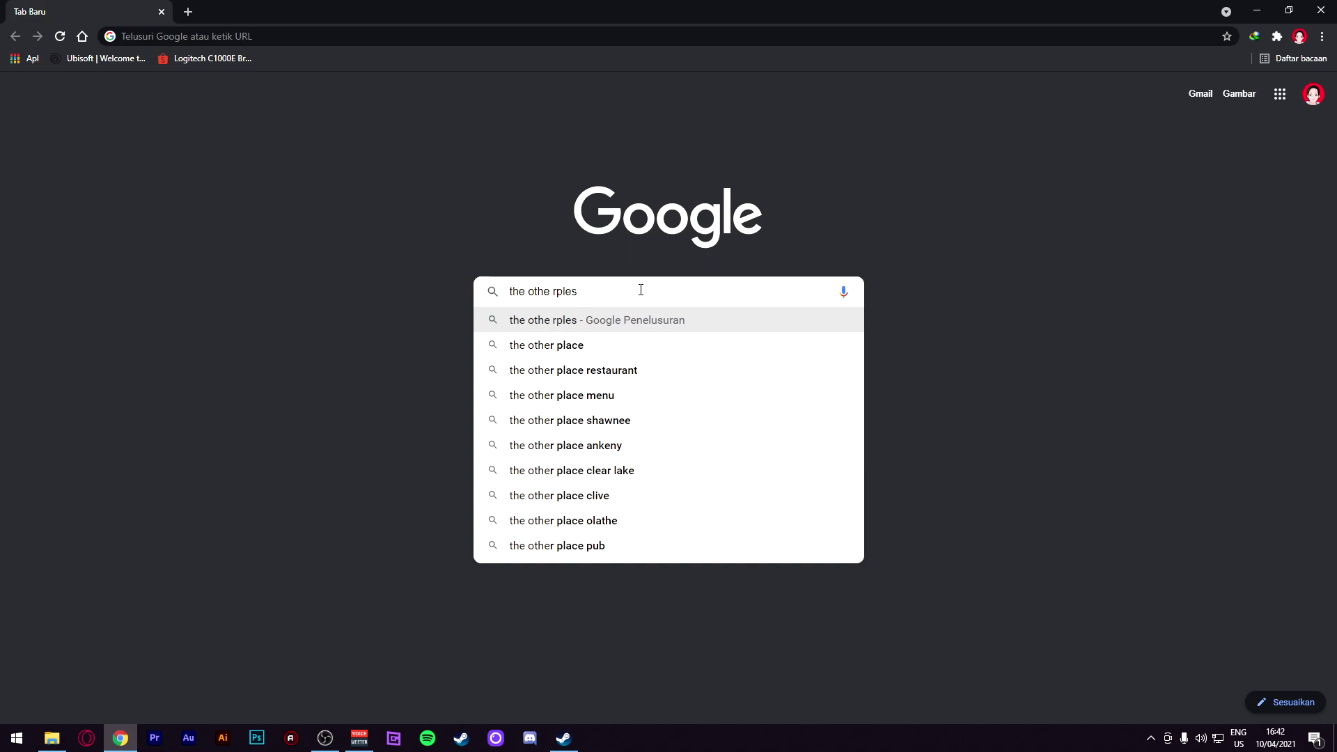
{"action": "key", "text": "BackSpace"}
{"action": "key", "text": "BackSpace"}
{"action": "key", "text": "BackSpace"}
{"action": "key", "text": "BackSpace"}
{"action": "type", "text": "o"}
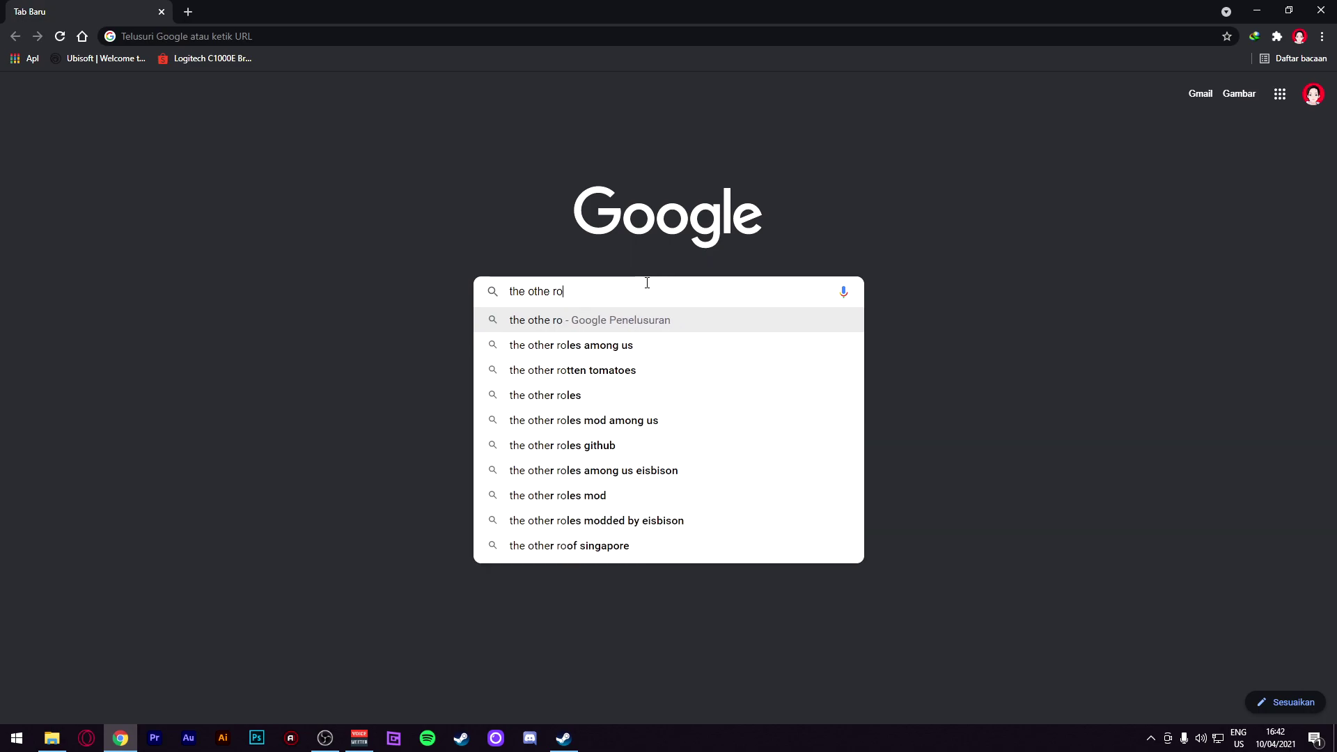
{"action": "left_click", "coordinate": [635, 345]}
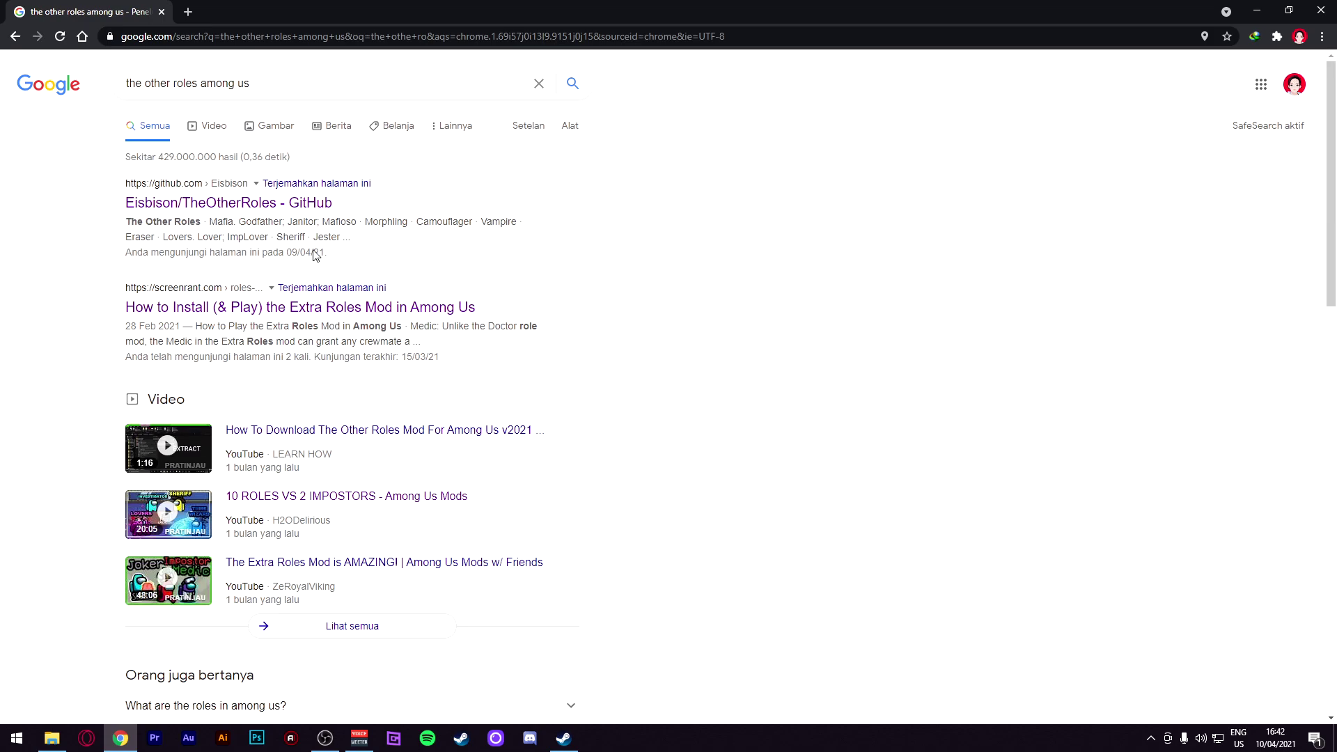
{"action": "left_click", "coordinate": [140, 213]}
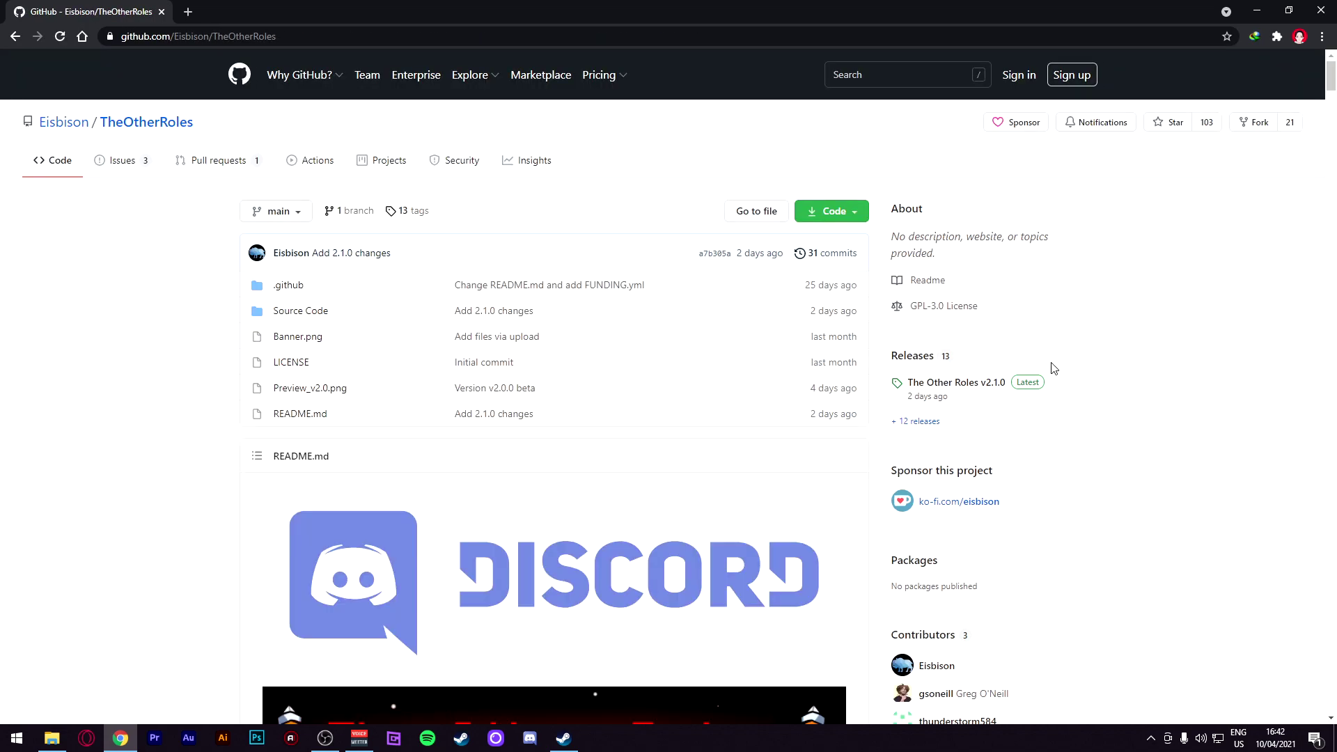
Look through the repository's README for the role overview, the releases table with download links and the installation section.
{"action": "scroll", "coordinate": [1192, 255], "scroll_direction": "down", "scroll_amount": 9}
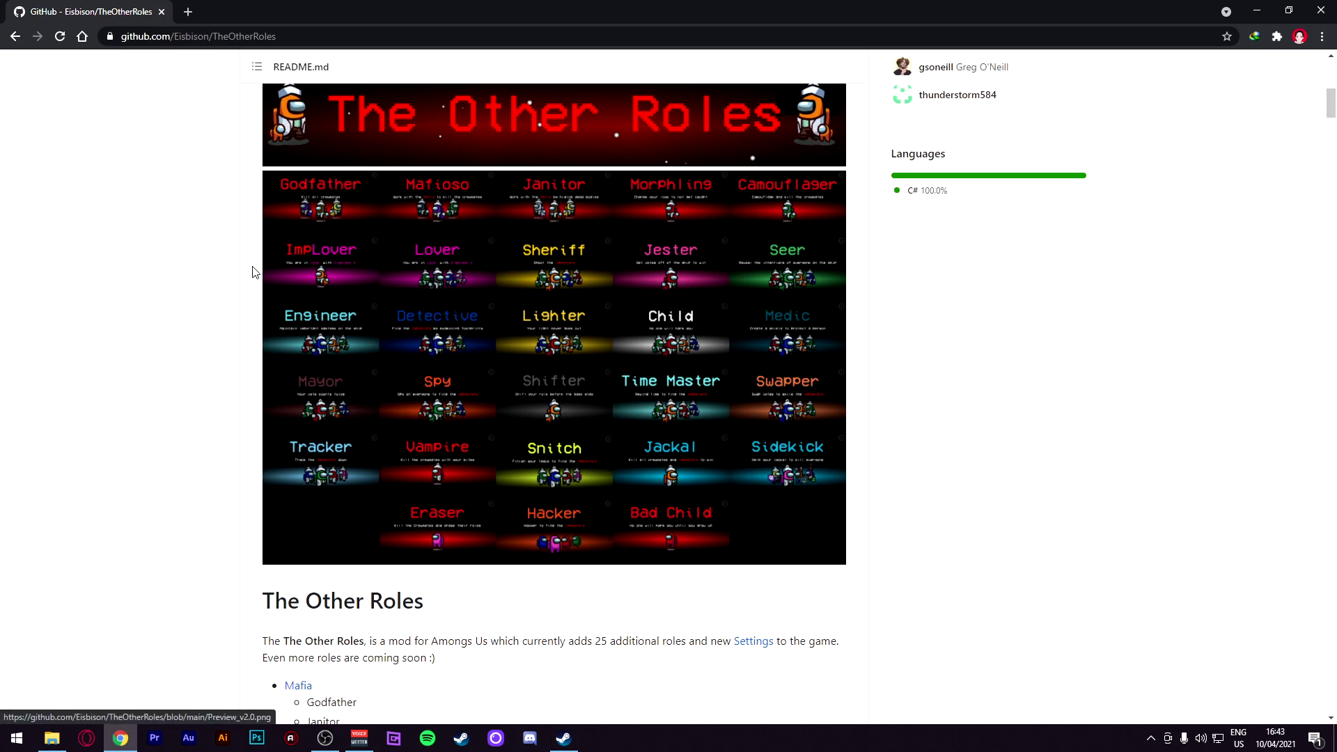
{"action": "scroll", "coordinate": [1047, 202], "scroll_direction": "down", "scroll_amount": 20}
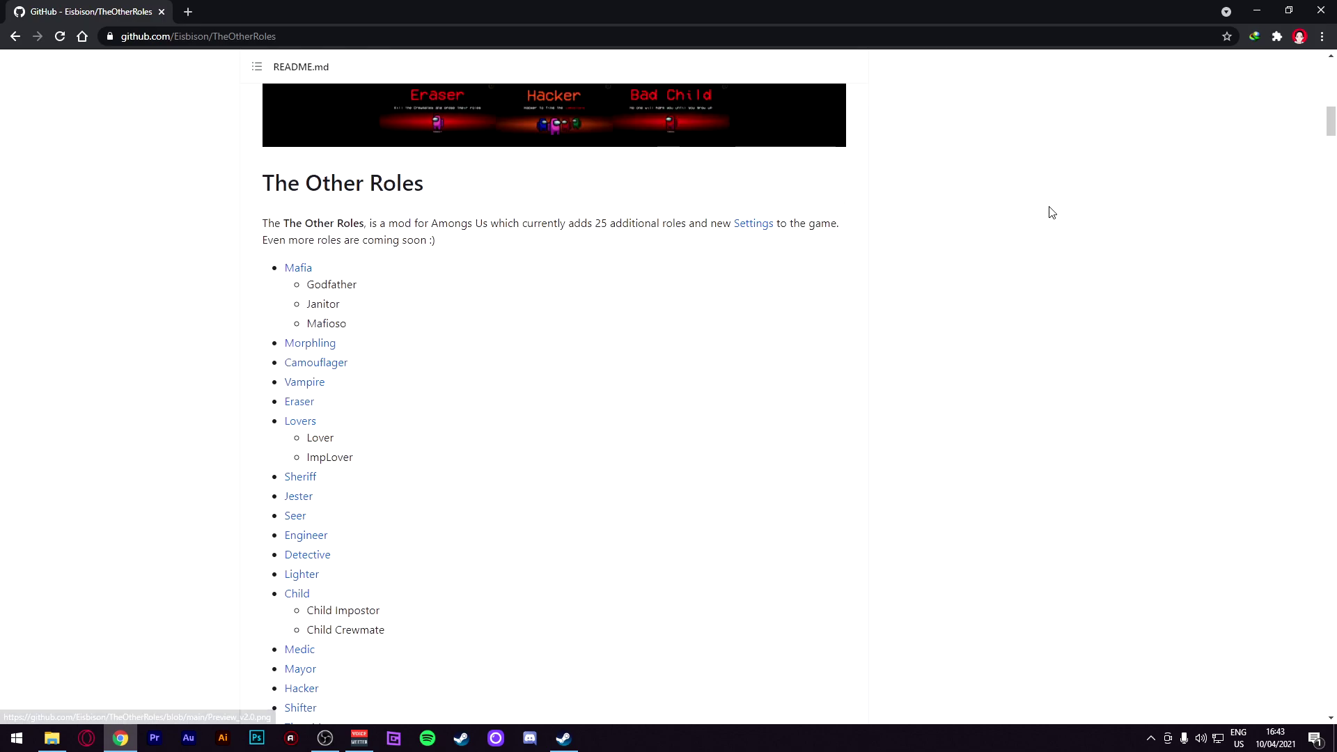
{"action": "scroll", "coordinate": [1047, 196], "scroll_direction": "up", "scroll_amount": 3}
{"action": "scroll", "coordinate": [1047, 196], "scroll_direction": "down", "scroll_amount": 1}
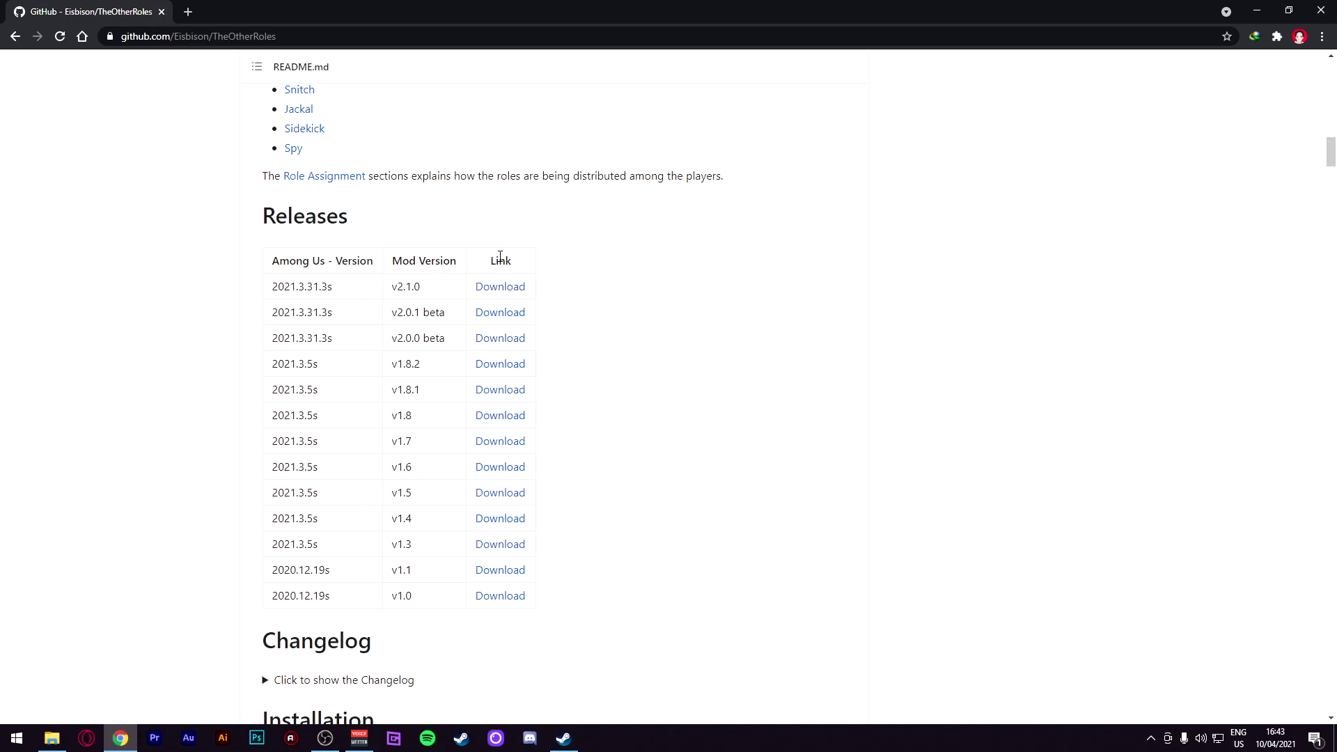
{"action": "scroll", "coordinate": [500, 257], "scroll_direction": "down", "scroll_amount": 4}
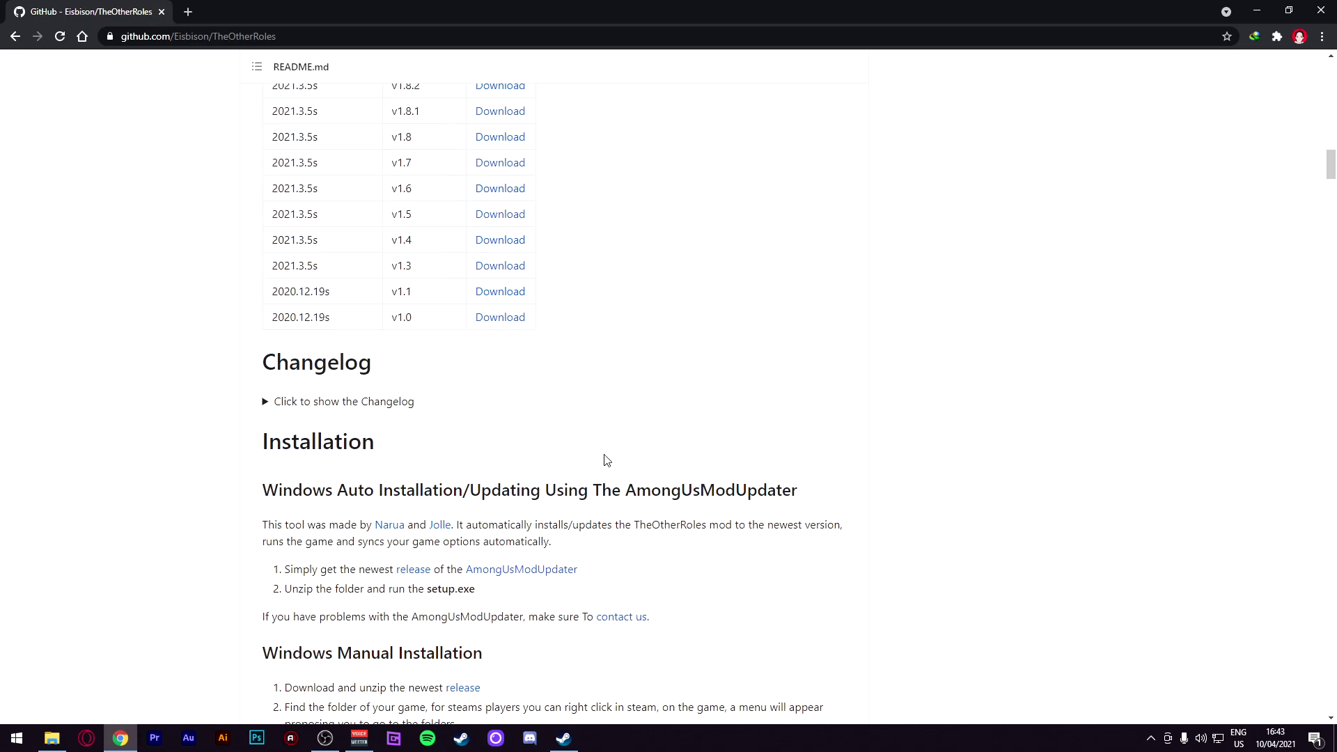
{"action": "scroll", "coordinate": [411, 526], "scroll_direction": "up", "scroll_amount": 3}
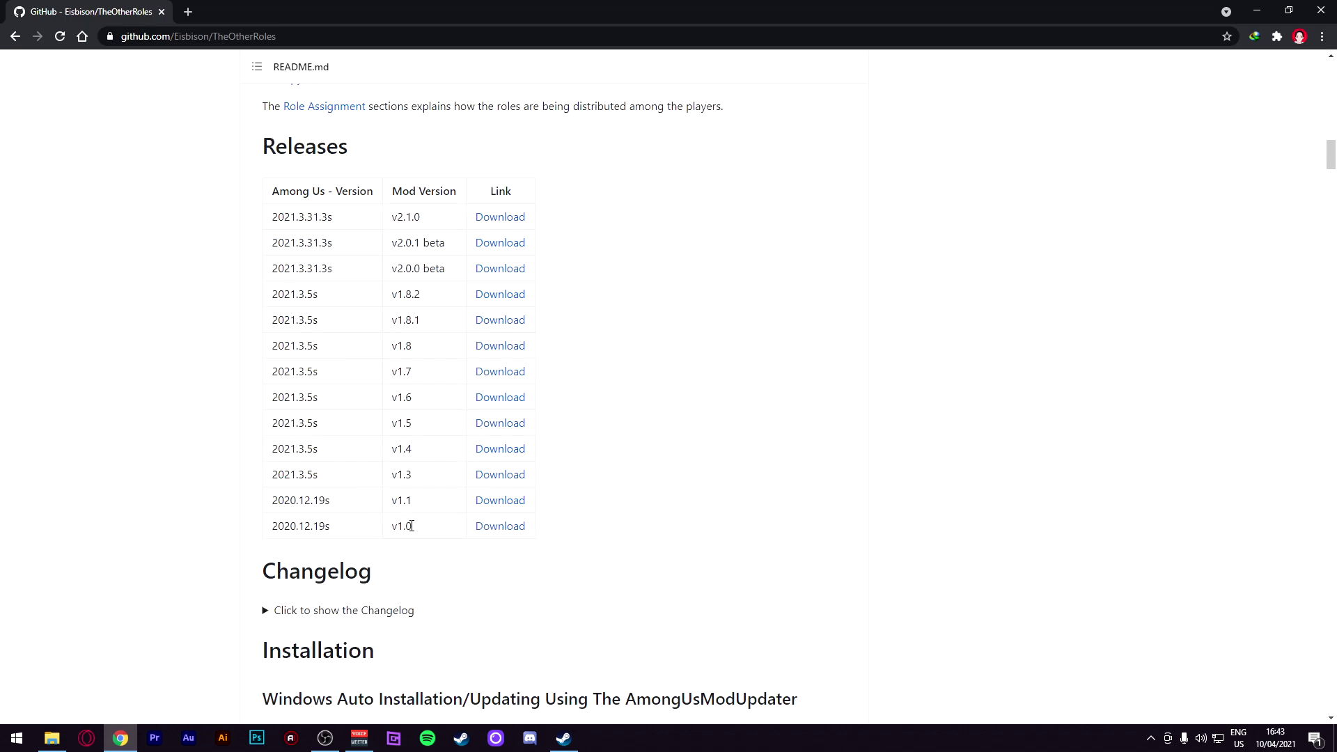
{"action": "scroll", "coordinate": [559, 478], "scroll_direction": "up", "scroll_amount": 1}
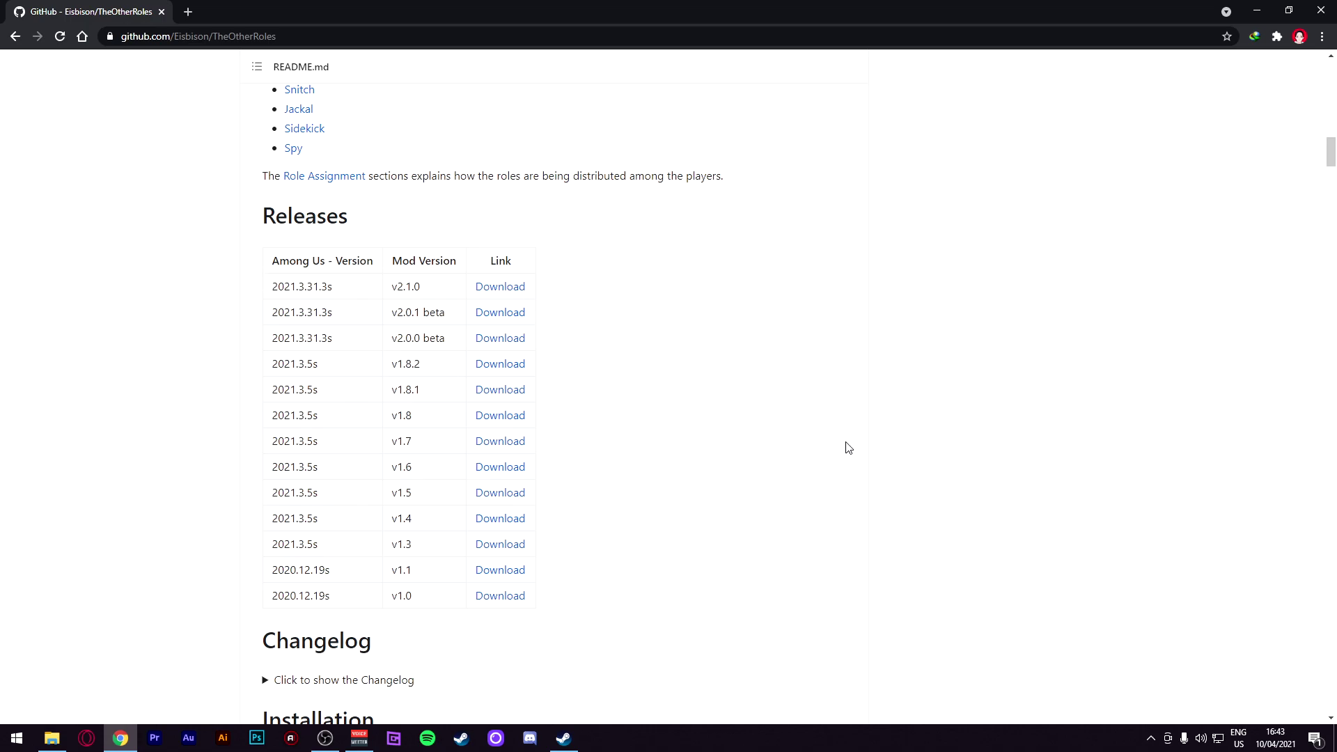
{"action": "scroll", "coordinate": [740, 427], "scroll_direction": "up", "scroll_amount": 3}
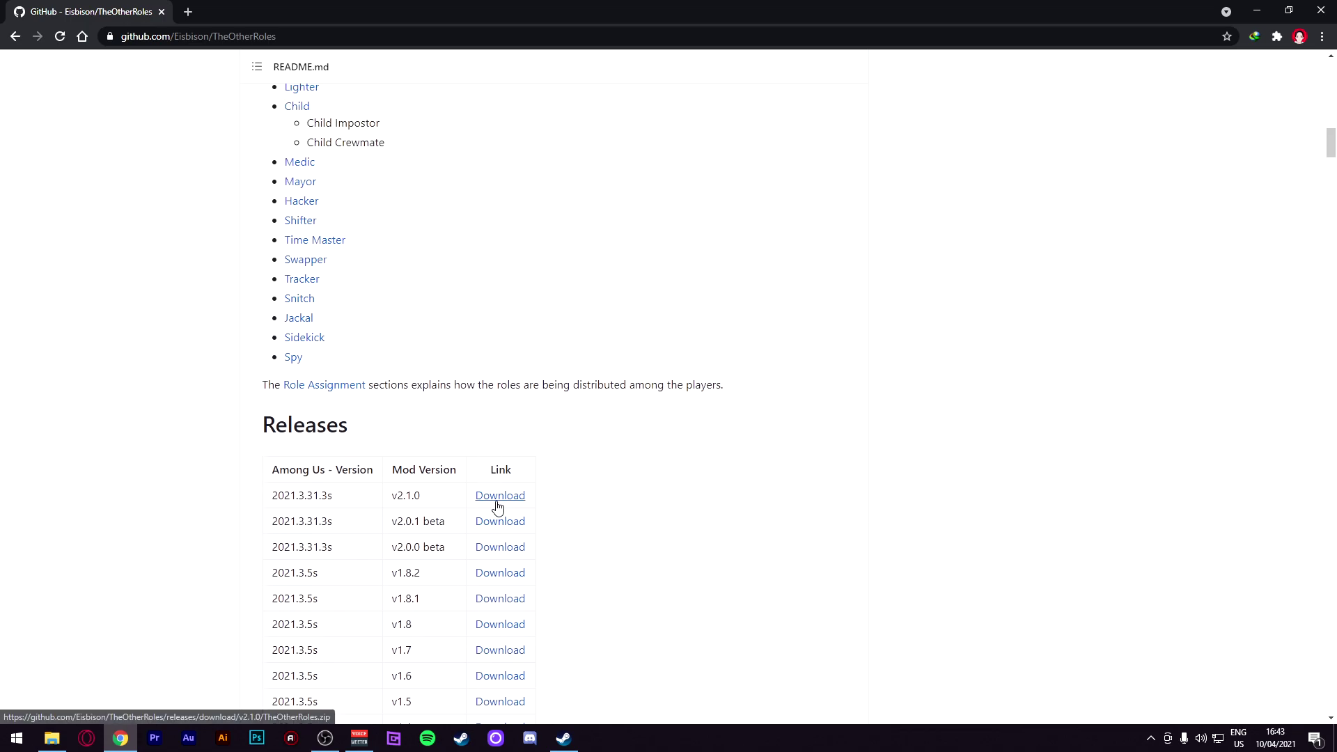
{"action": "scroll", "coordinate": [594, 490], "scroll_direction": "down", "scroll_amount": 4}
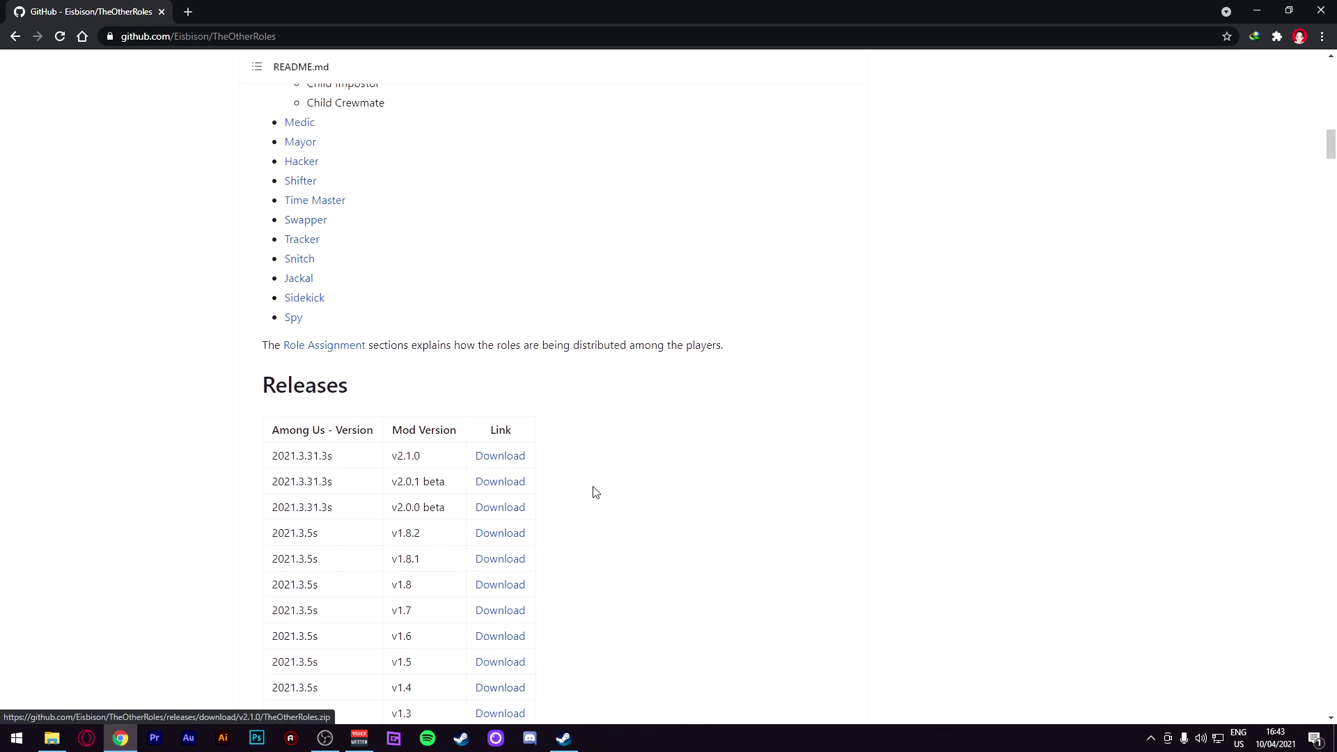
Open the TheOtherRoles ZIP archive from the Compressed downloads folder in WinRAR and dismiss the licence reminder.
{"action": "left_click", "coordinate": [53, 738]}
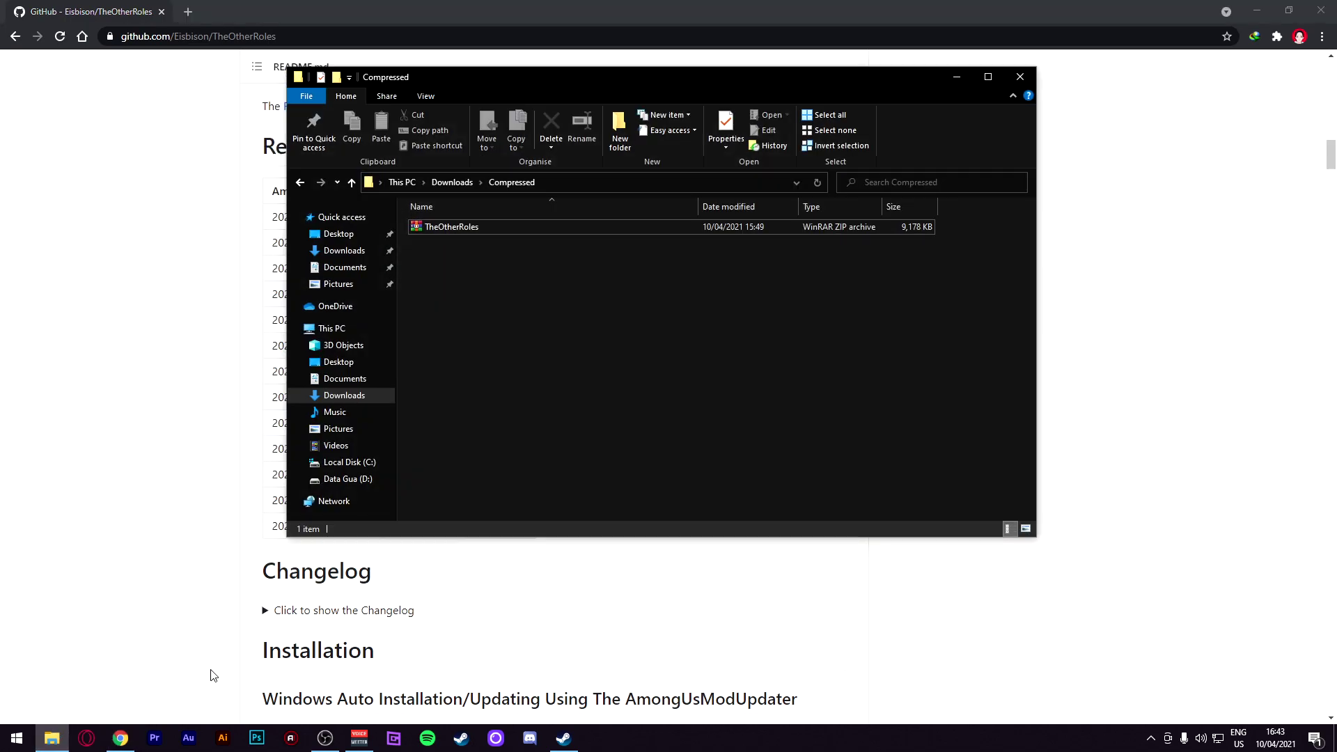
{"action": "double_click", "coordinate": [473, 227]}
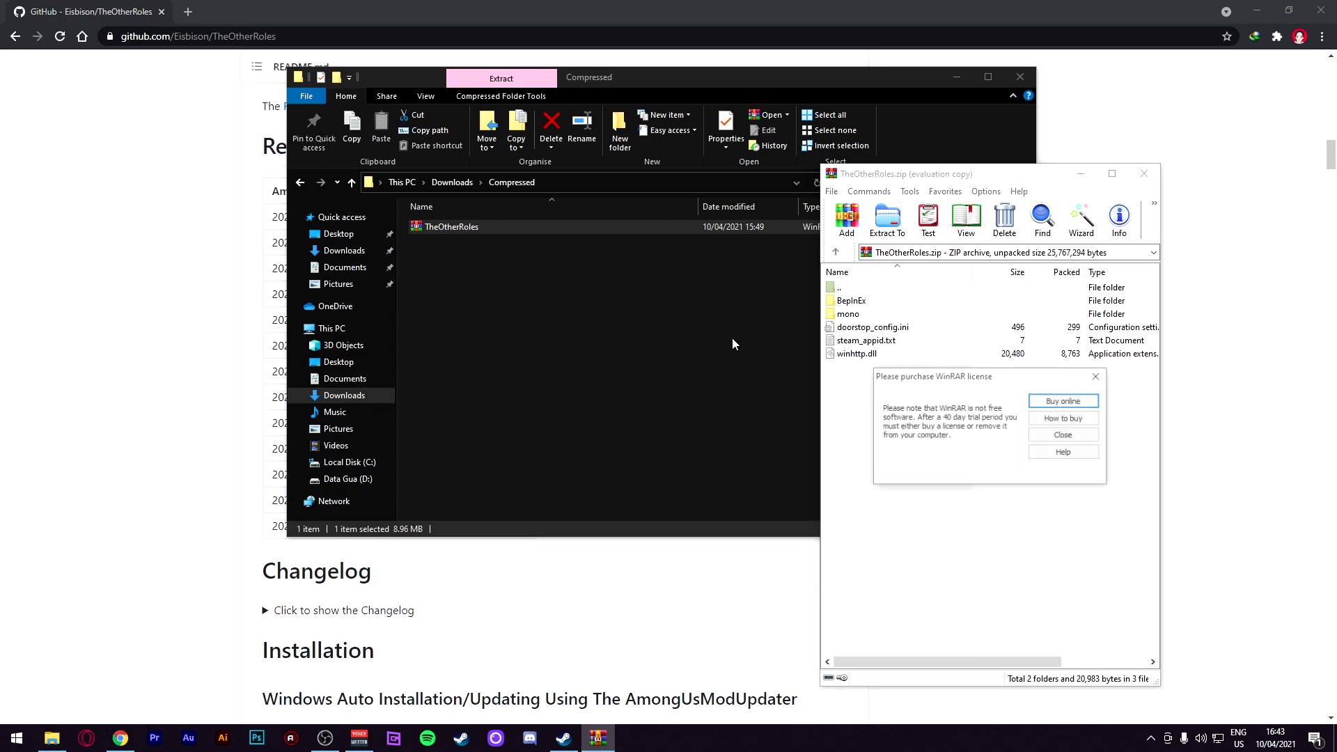
{"action": "key", "text": "Escape"}
{"action": "left_click_drag", "start_coordinate": [970, 176], "coordinate": [834, 99]}
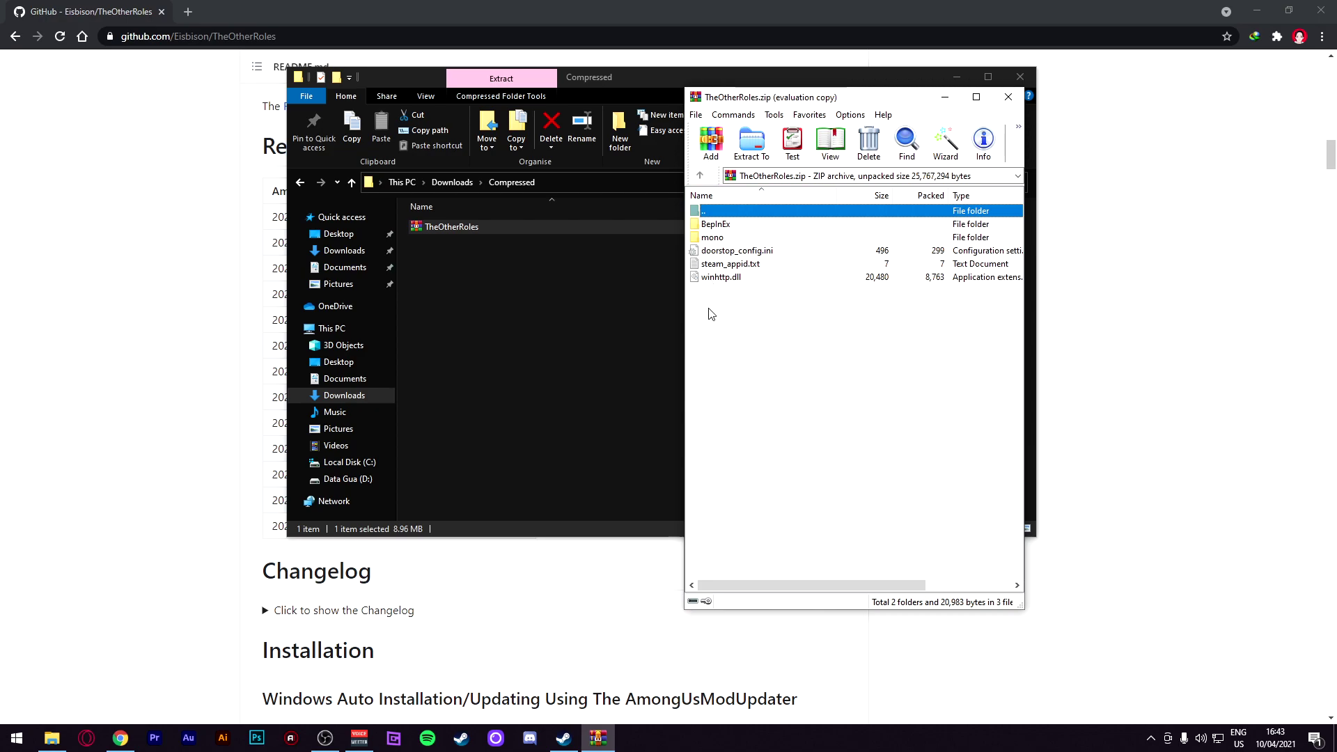
Switch to Steam and browse the local files of Among Us.
{"action": "left_click", "coordinate": [568, 739]}
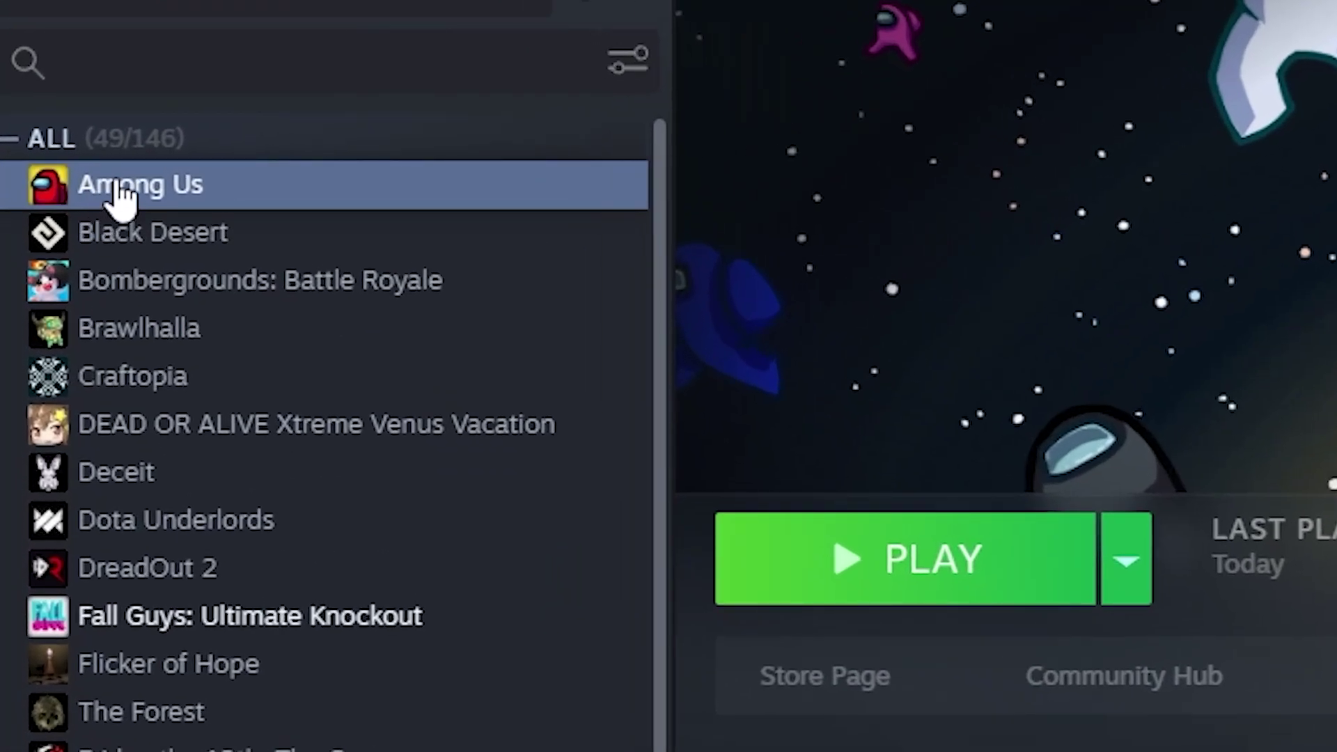
{"action": "right_click", "coordinate": [118, 183]}
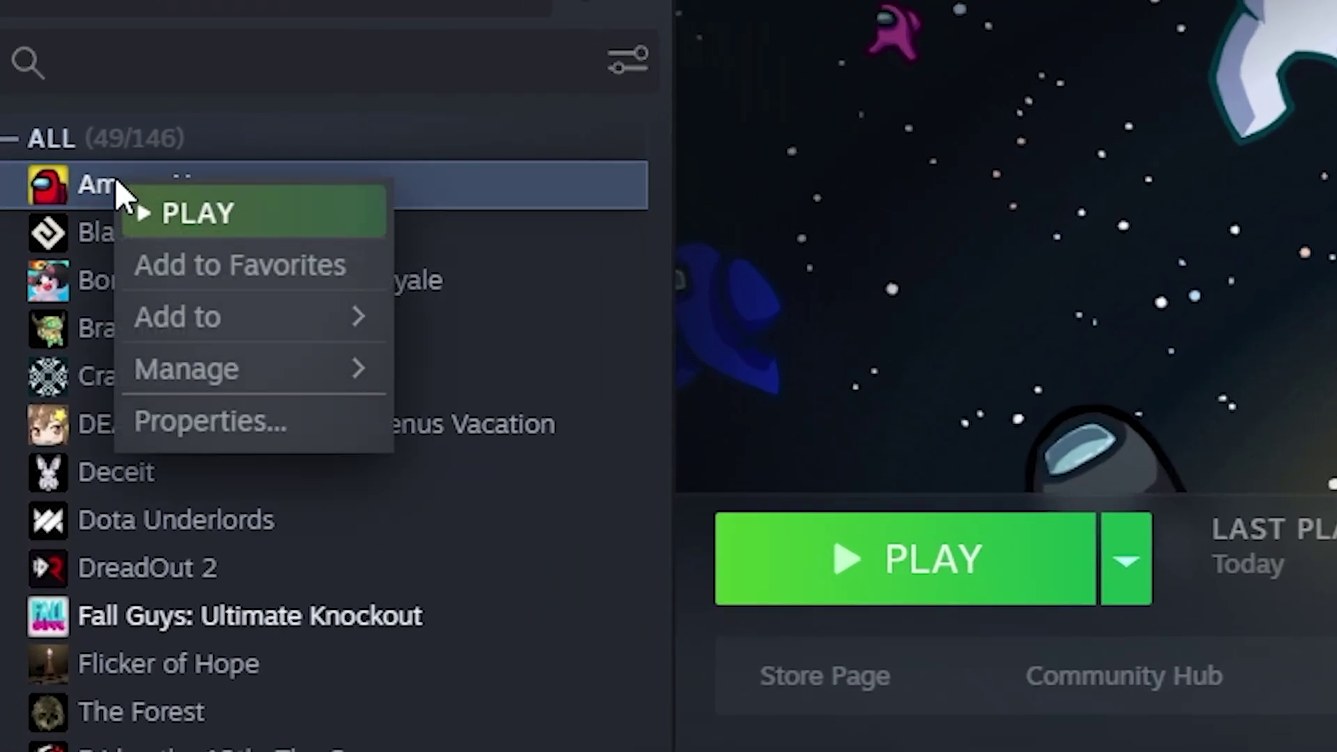
{"action": "mouse_move", "coordinate": [298, 372]}
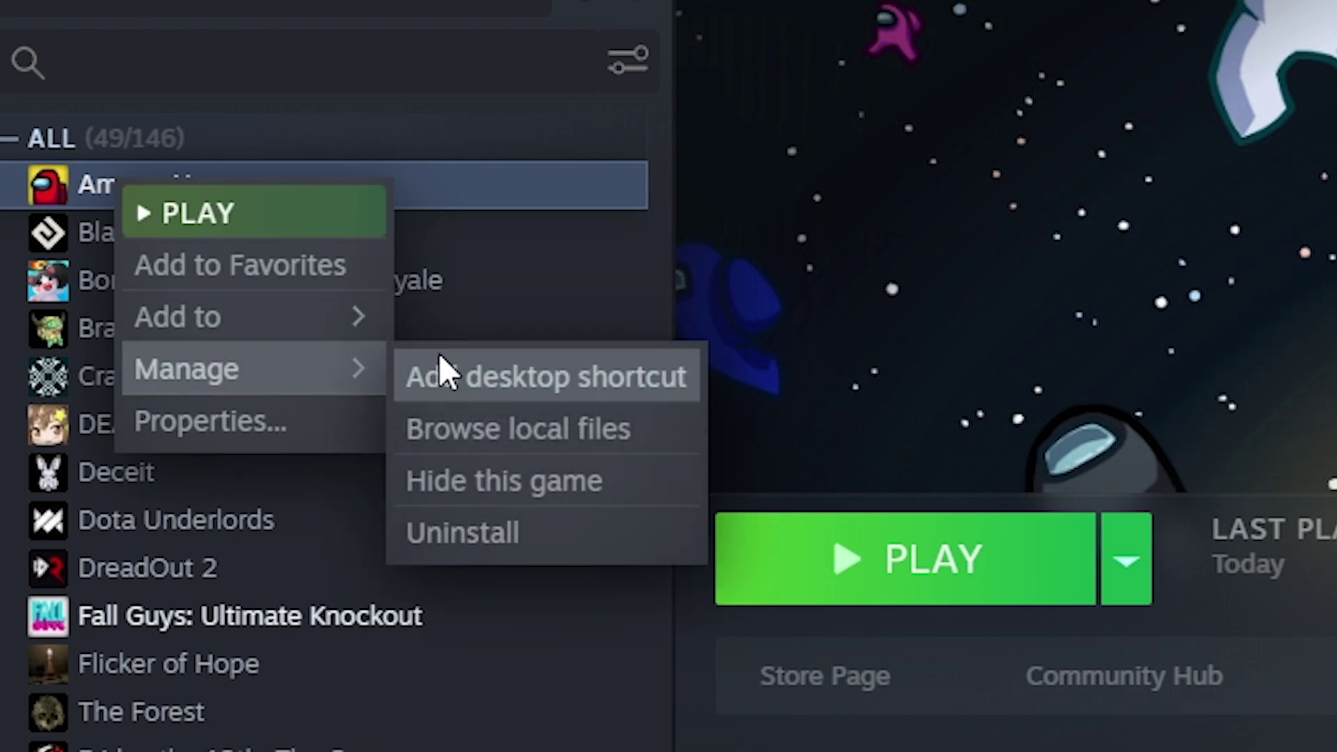
{"action": "left_click", "coordinate": [495, 436]}
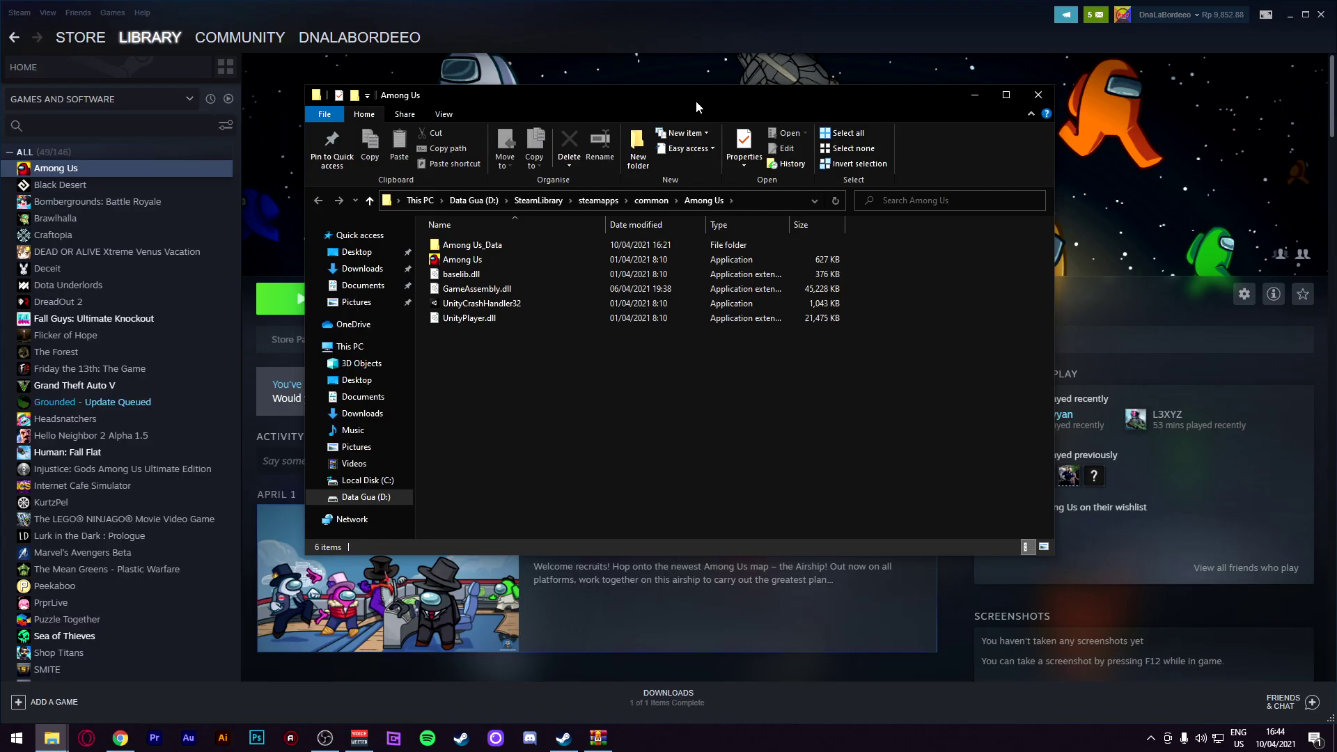
{"action": "left_click_drag", "start_coordinate": [696, 100], "coordinate": [975, 68]}
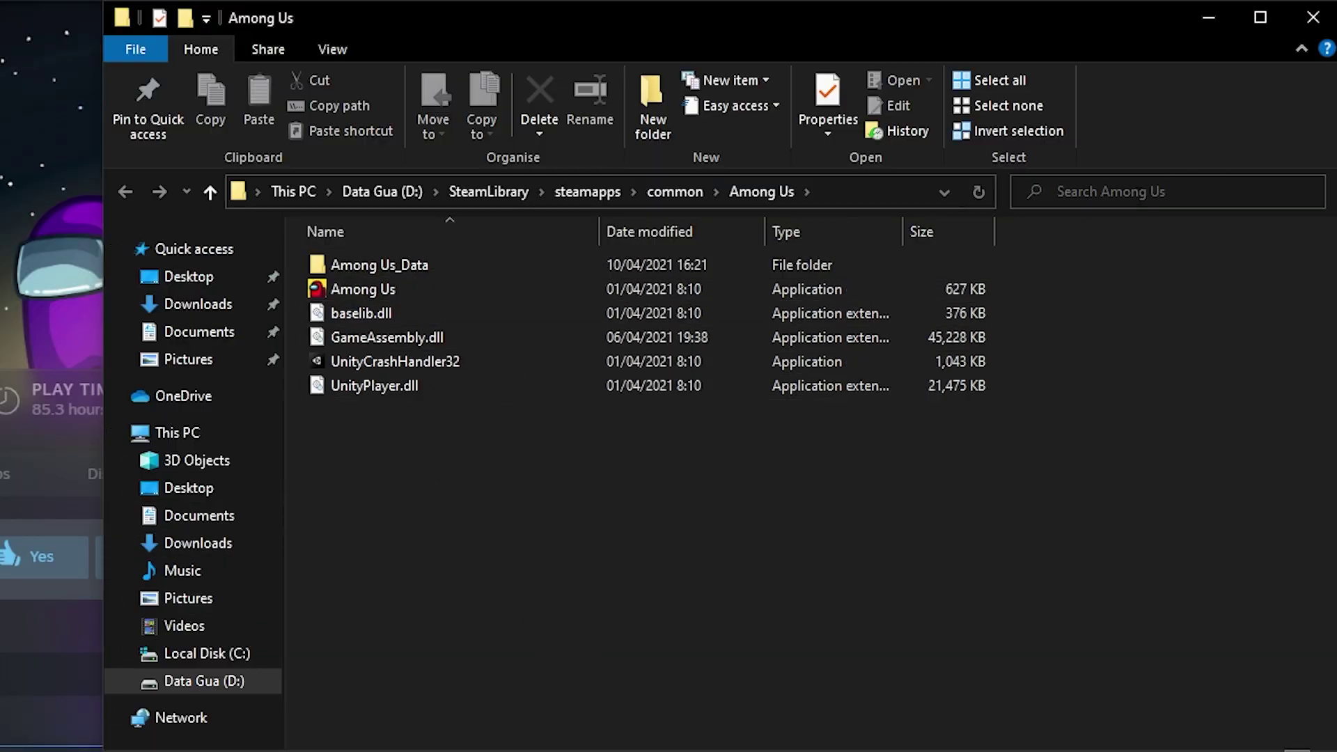
Copy all the original Among Us game files and check the Data Among Us backup folder in Videos.
{"action": "left_click_drag", "start_coordinate": [384, 475], "coordinate": [399, 258]}
{"action": "right_click", "coordinate": [402, 273]}
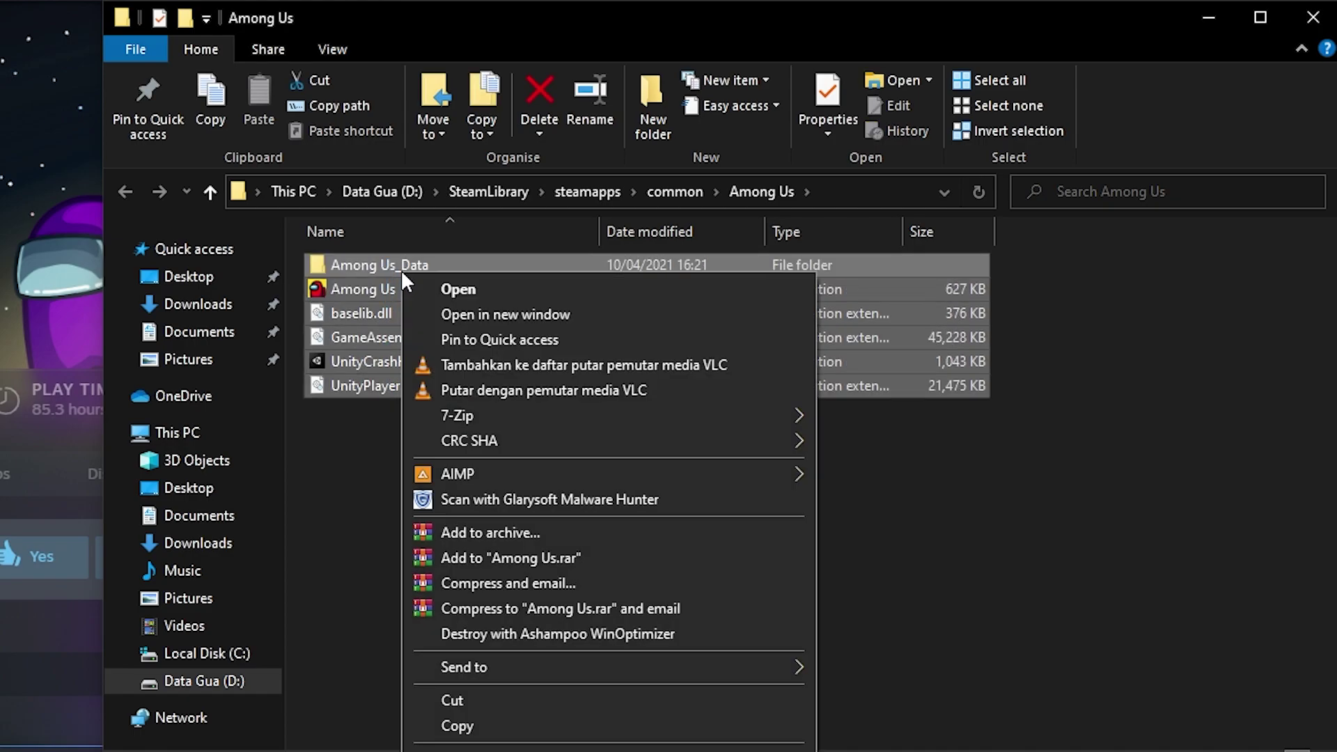
{"action": "left_click", "coordinate": [459, 725]}
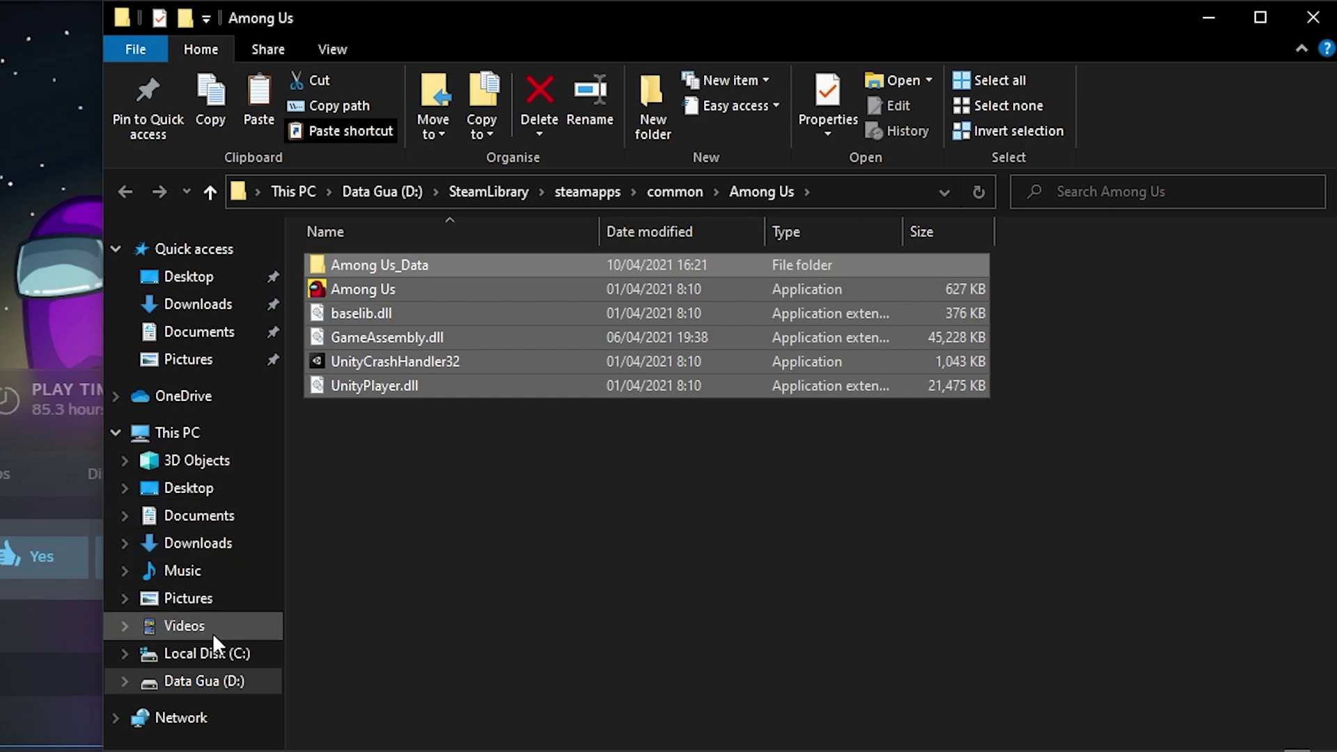
{"action": "left_click", "coordinate": [184, 627]}
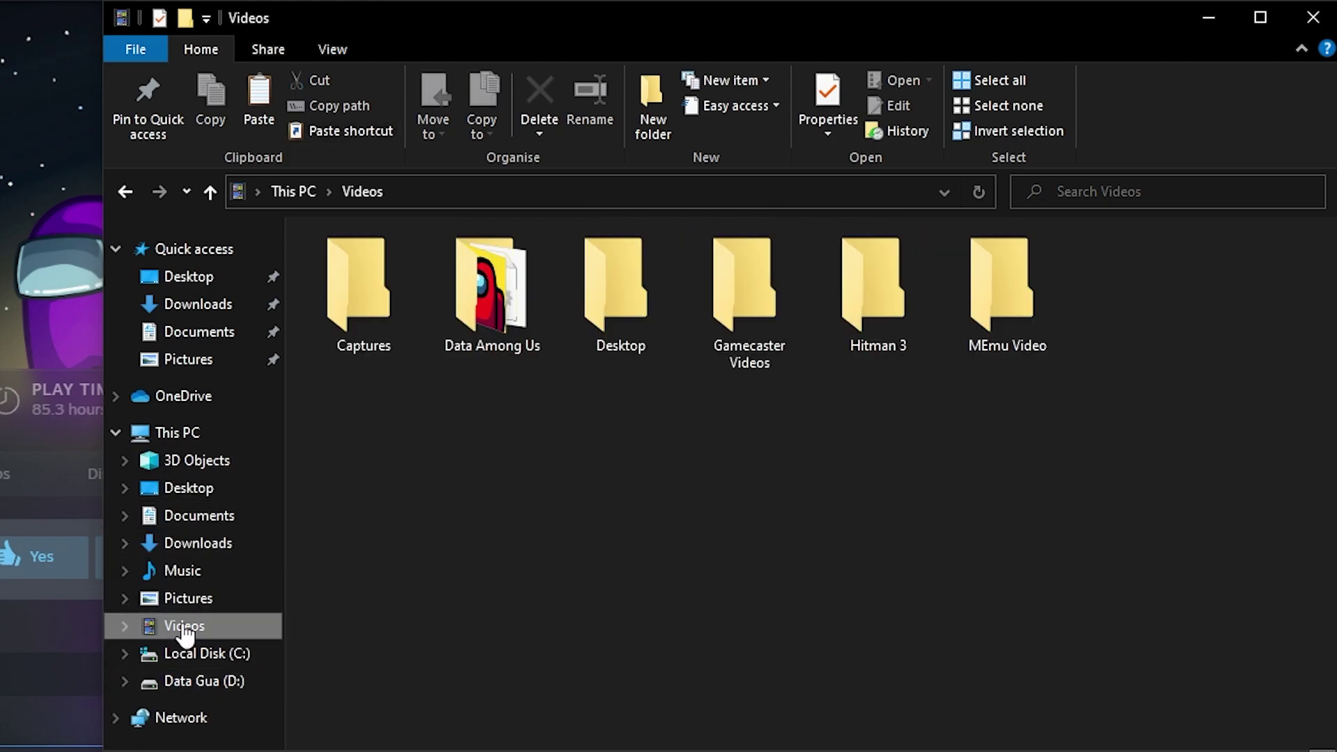
{"action": "double_click", "coordinate": [492, 316]}
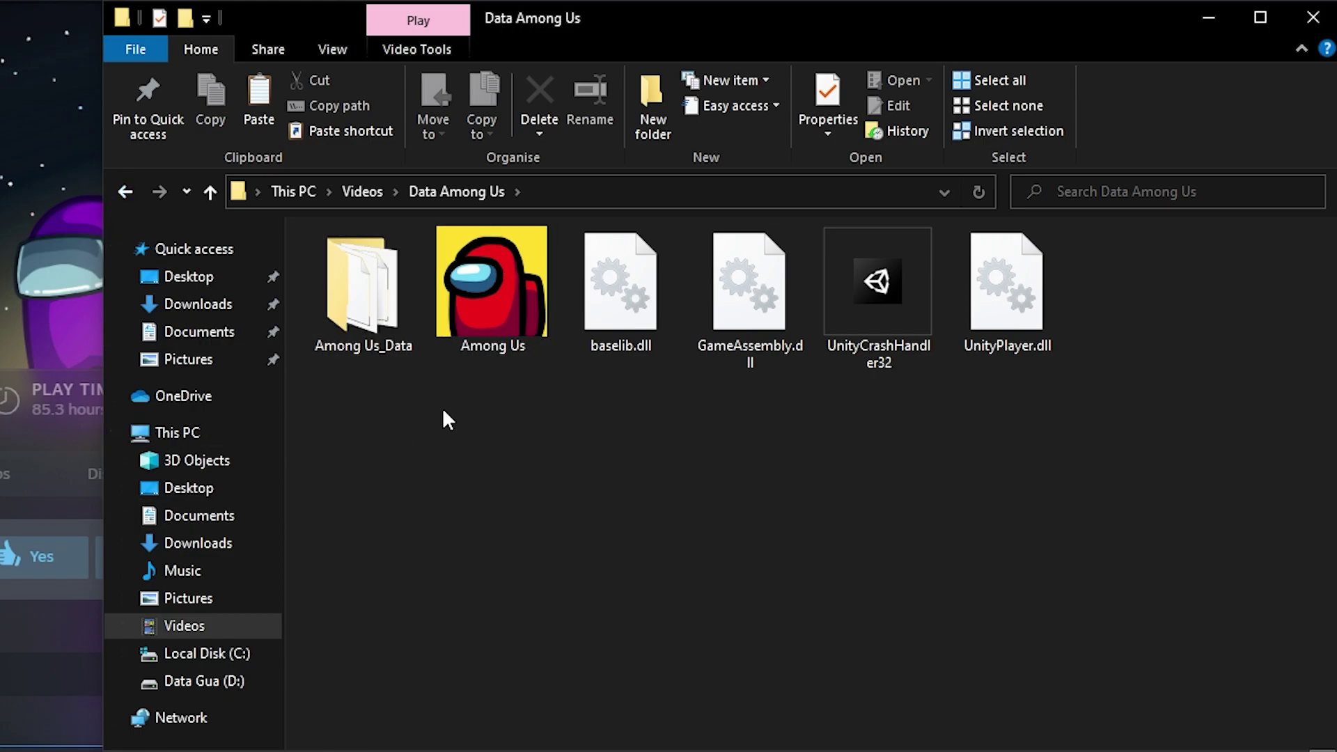
{"action": "left_click", "coordinate": [128, 192]}
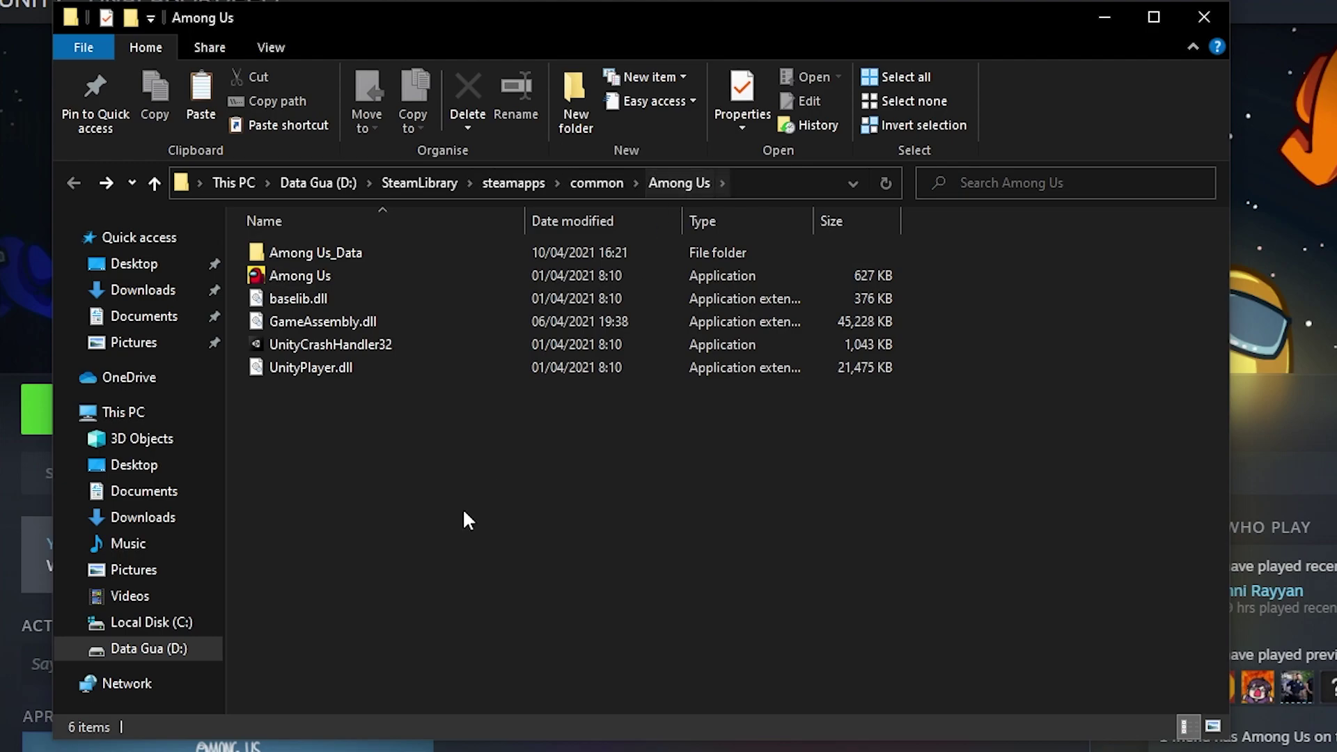
Copy the entire contents of the TheOtherRoles archive into the Among Us game folder, and clear away the open windows.
{"action": "key", "text": "alt+Tab"}
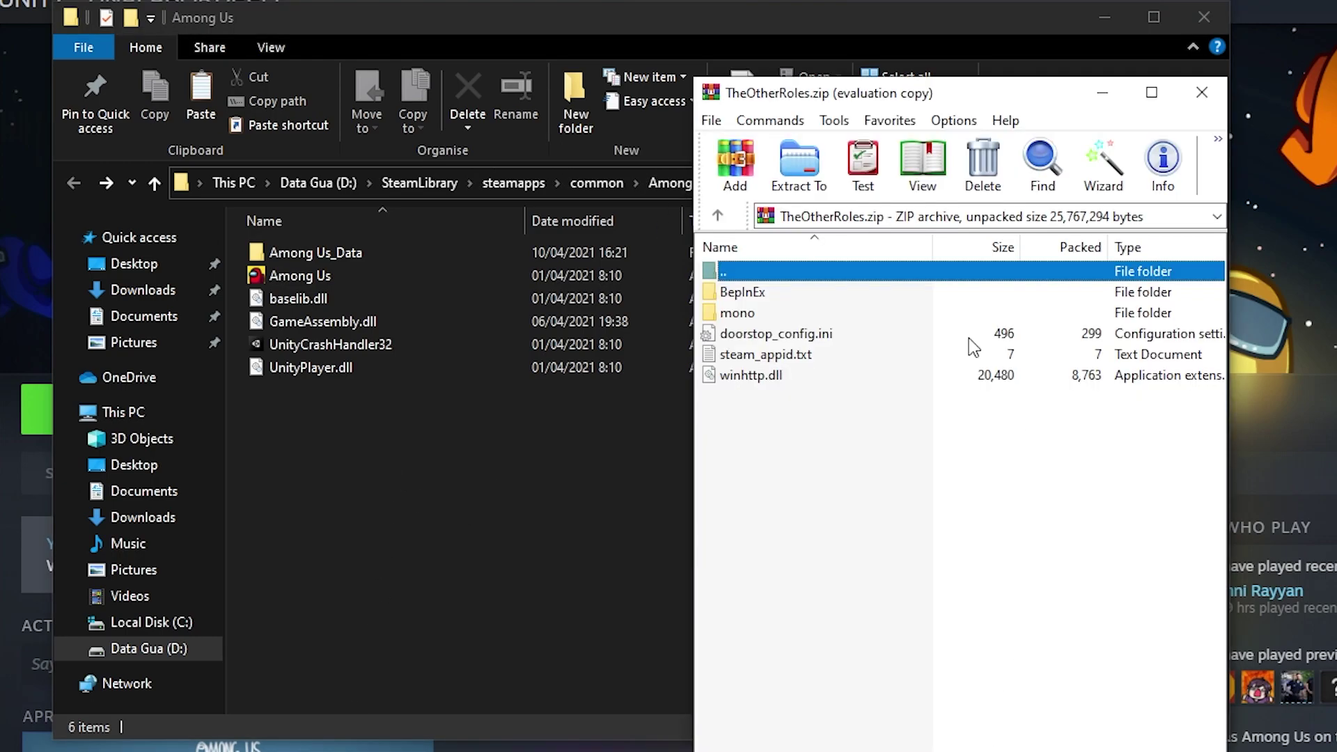
{"action": "left_click_drag", "start_coordinate": [816, 432], "coordinate": [403, 444]}
{"action": "left_click", "coordinate": [453, 561]}
{"action": "right_click", "coordinate": [449, 547]}
{"action": "left_click", "coordinate": [490, 635]}
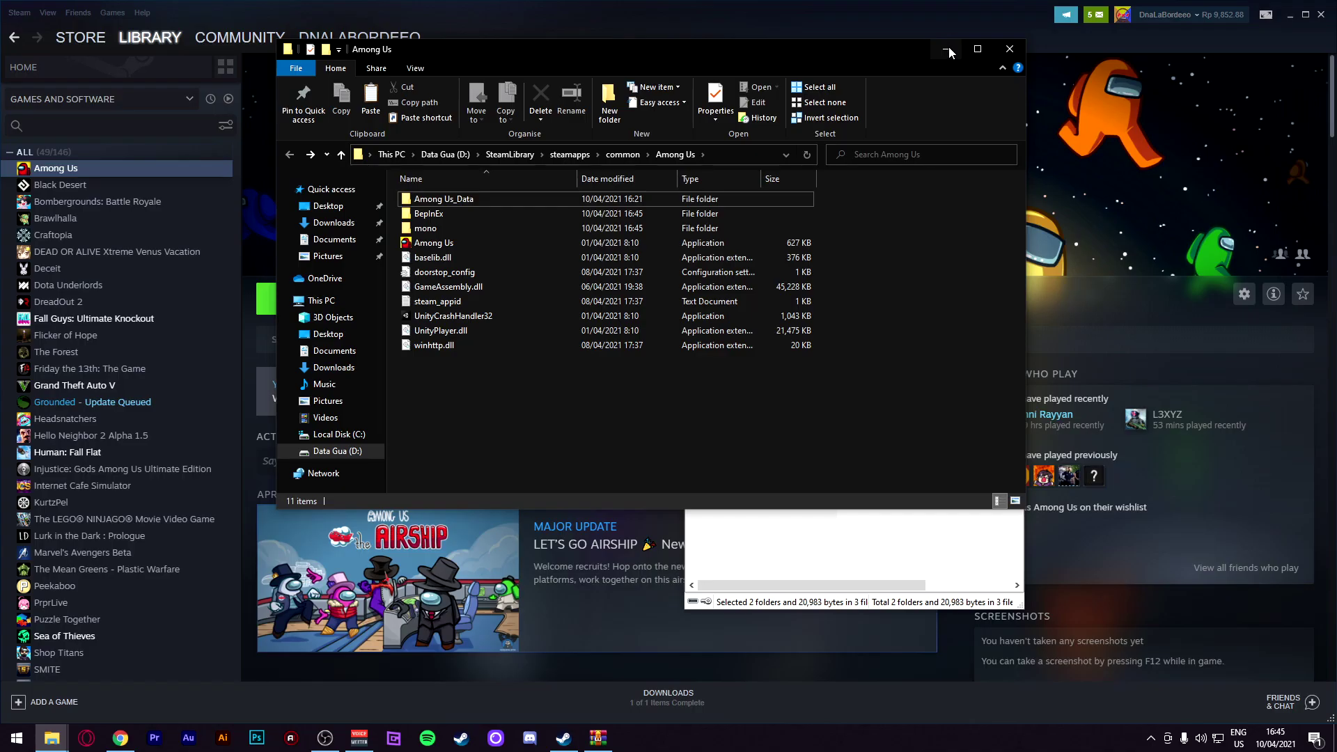
{"action": "left_click", "coordinate": [1105, 18]}
{"action": "left_click", "coordinate": [1007, 101]}
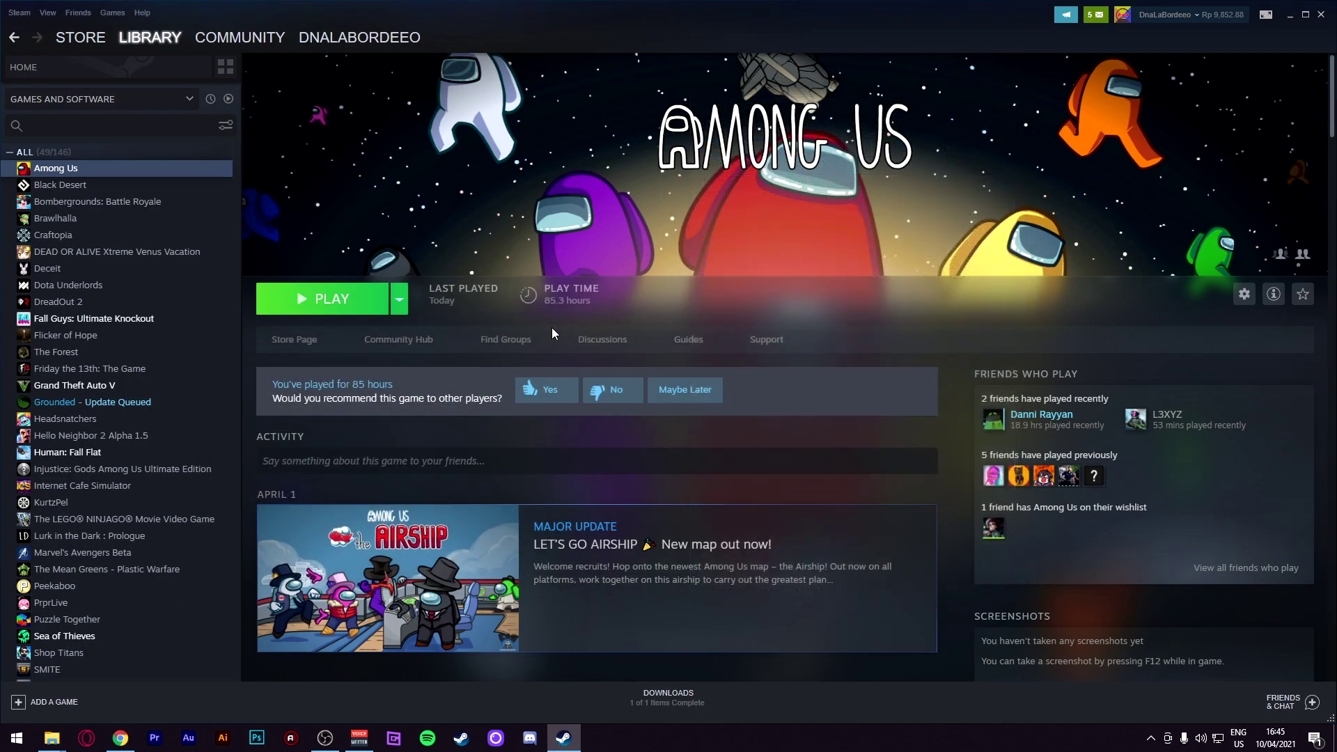
Launch Among Us from Steam and host an online game, keeping the preselected lobby settings.
{"action": "left_click", "coordinate": [339, 307]}
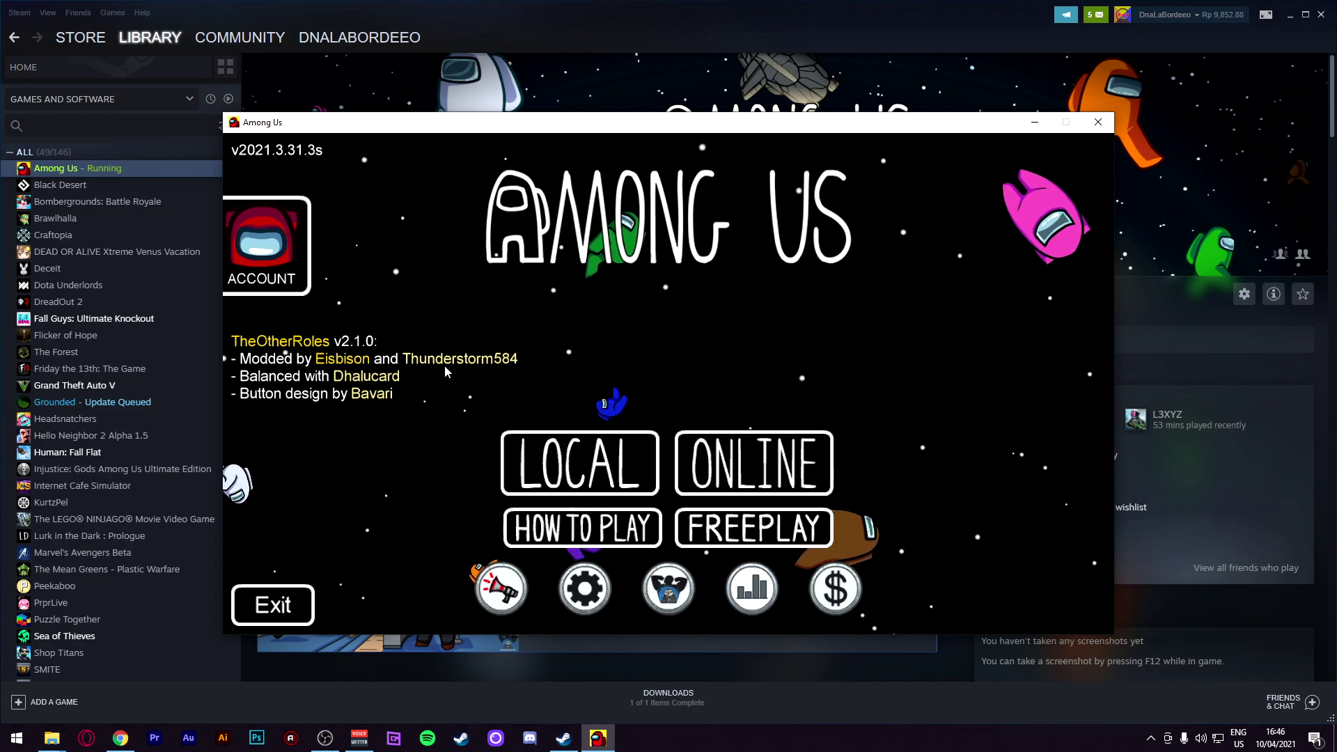
{"action": "left_click", "coordinate": [731, 474]}
{"action": "left_click", "coordinate": [658, 325]}
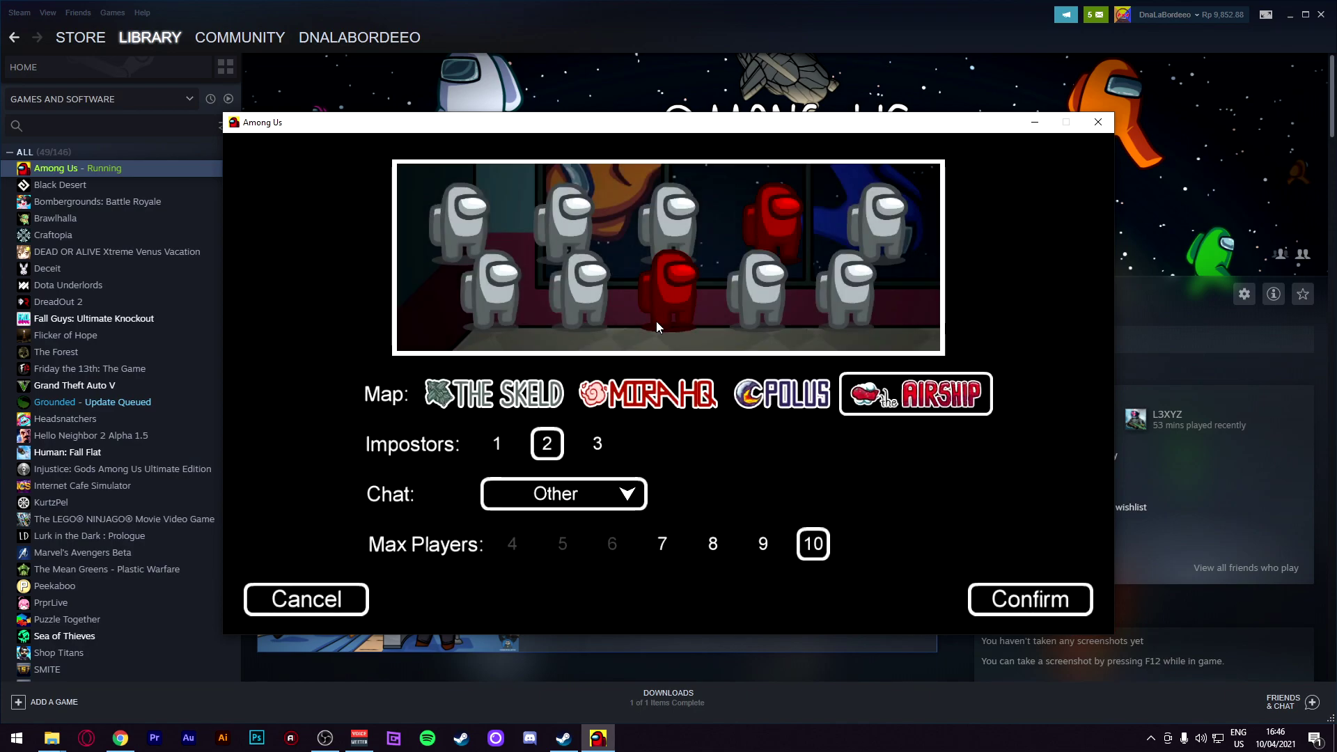
{"action": "left_click", "coordinate": [994, 600]}
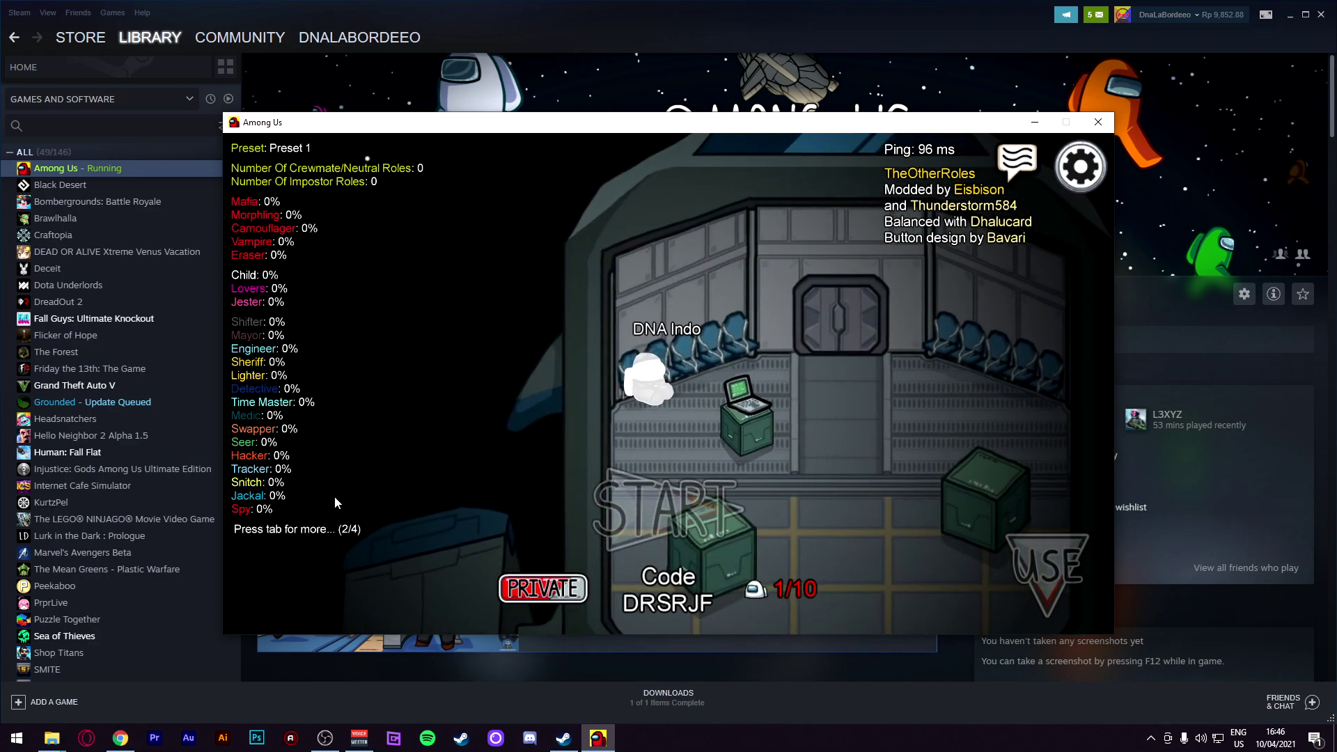
{"action": "key", "text": "s"}
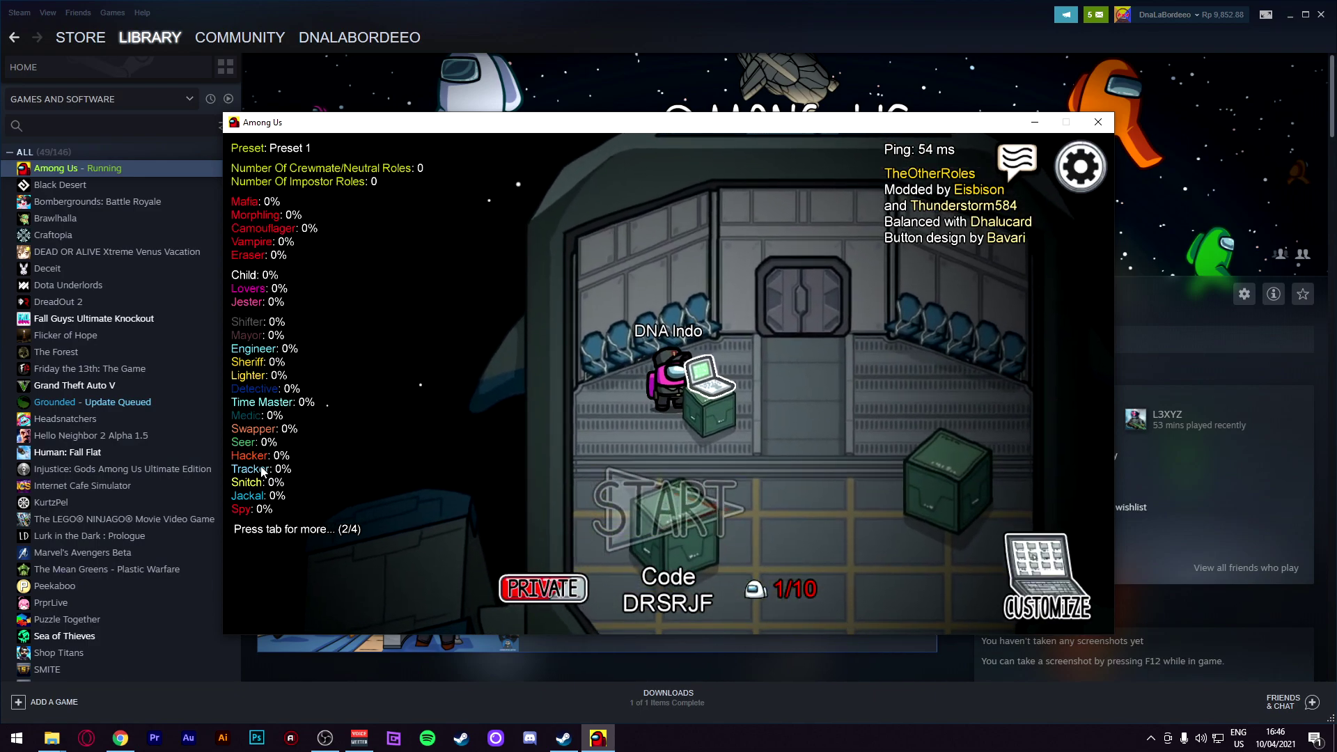
{"action": "key", "text": "s"}
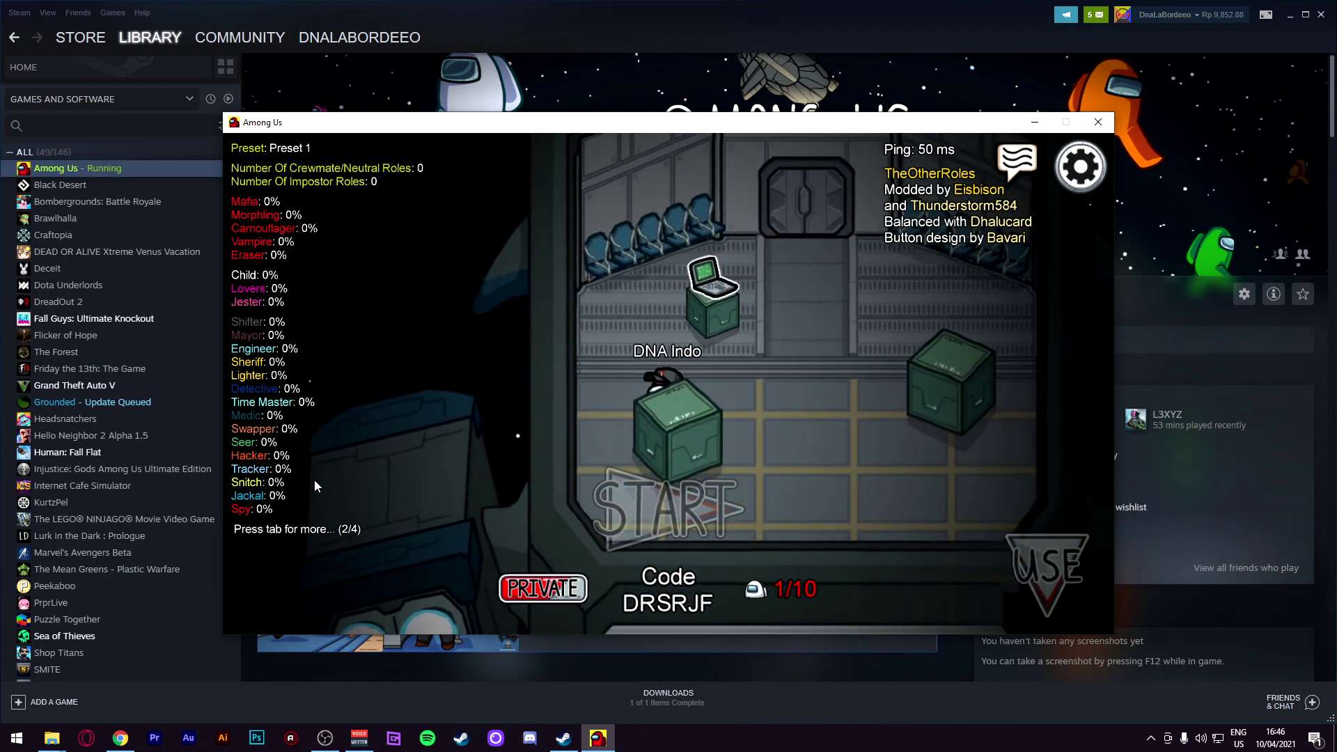
{"action": "key", "text": "d"}
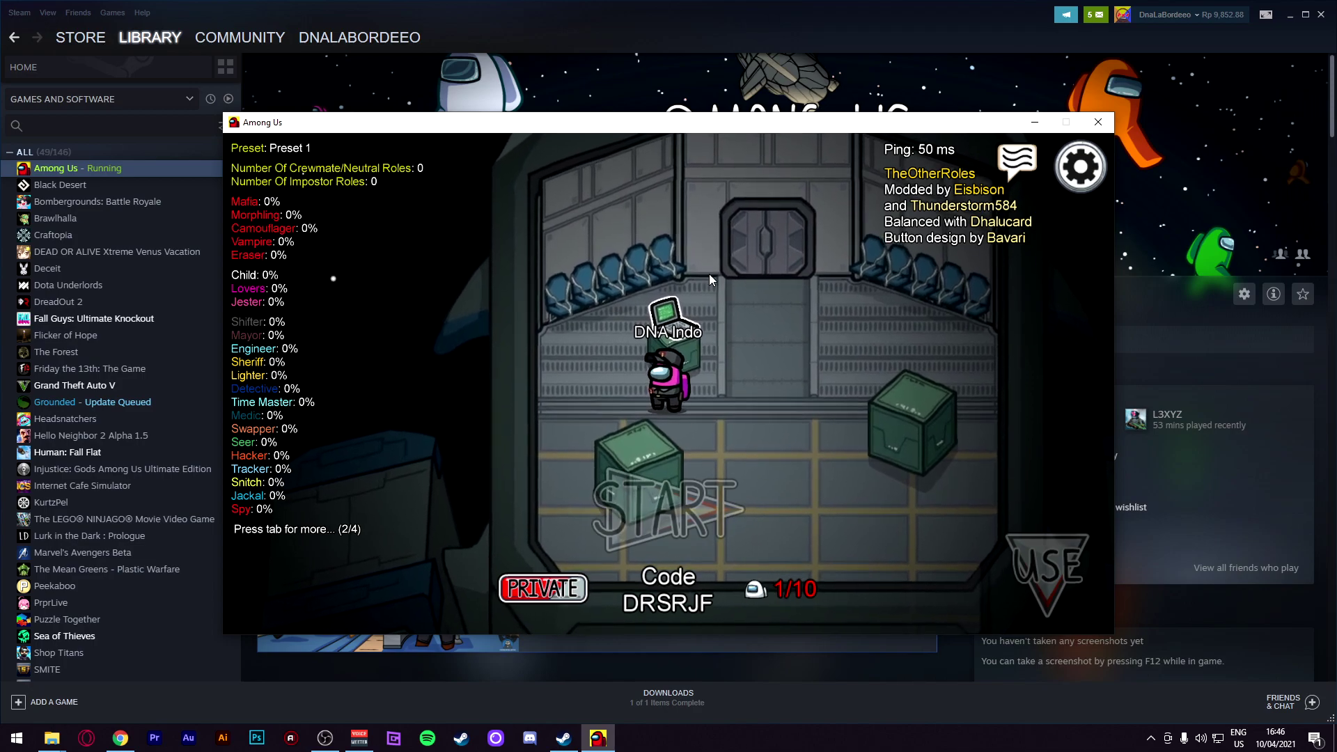
Turn on fullscreen in the graphics settings at 1920x1080, apply it and return to the lobby.
{"action": "key", "text": "Escape"}
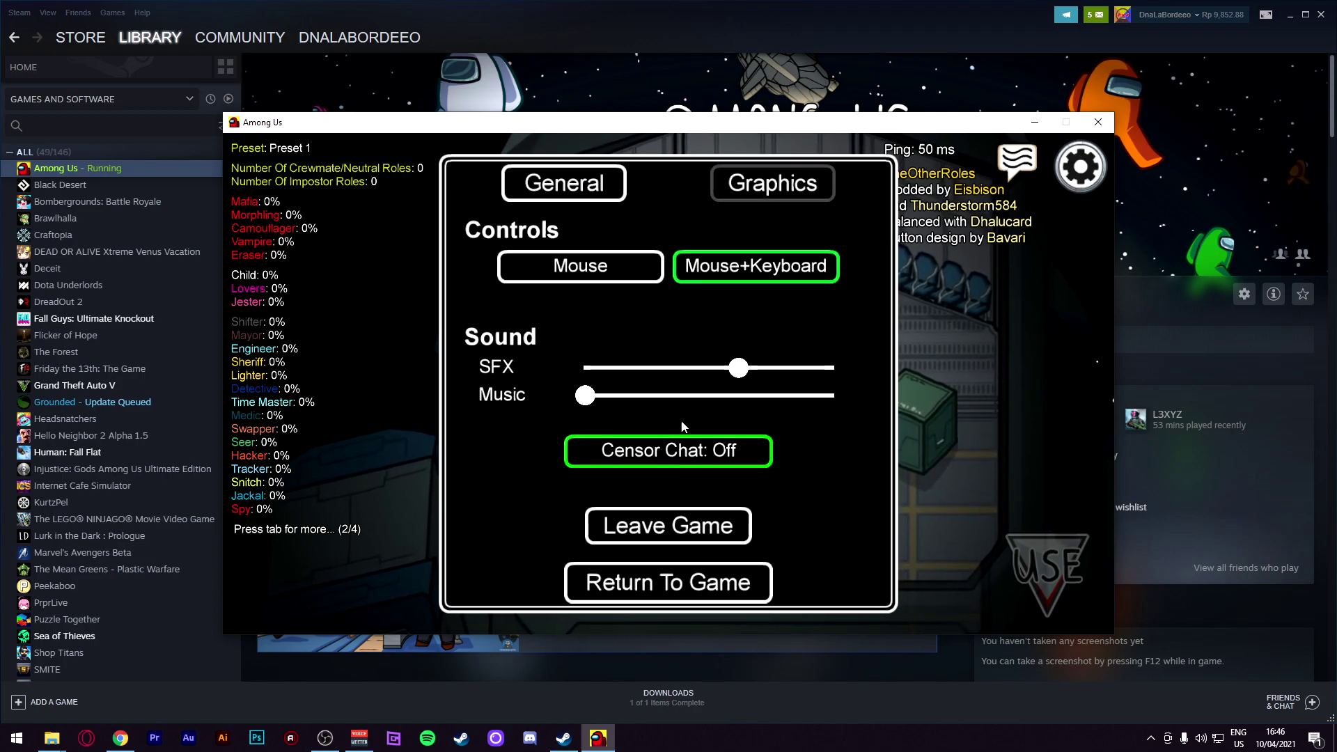
{"action": "left_click", "coordinate": [764, 202]}
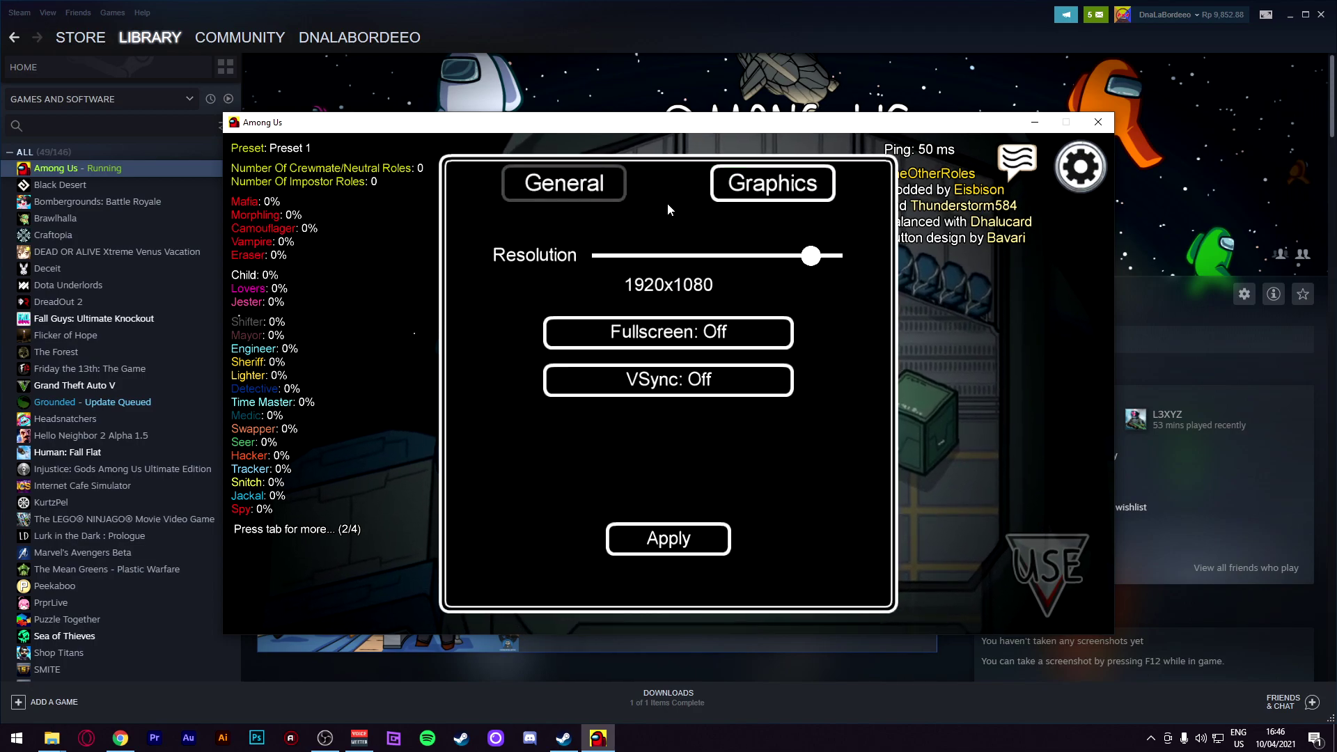
{"action": "left_click", "coordinate": [693, 538]}
{"action": "left_click", "coordinate": [686, 324]}
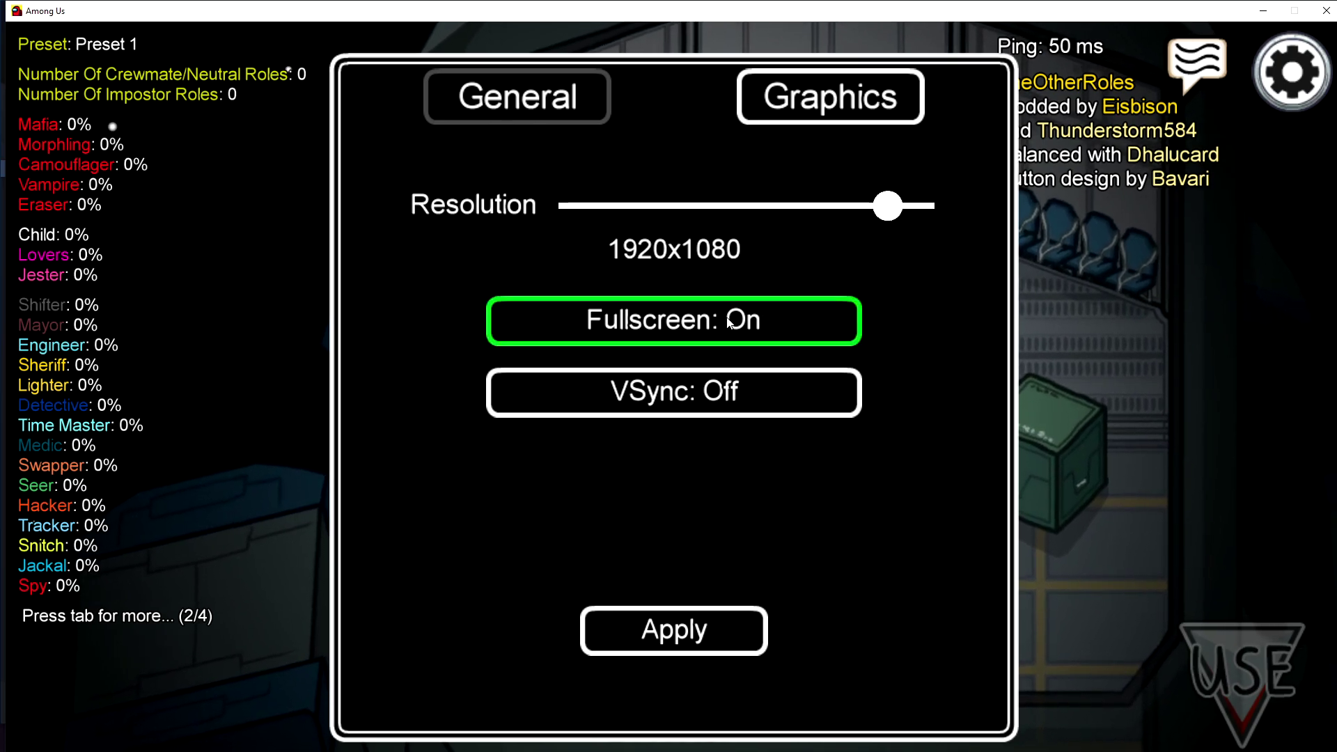
{"action": "left_click", "coordinate": [717, 633]}
{"action": "left_click", "coordinate": [1159, 169]}
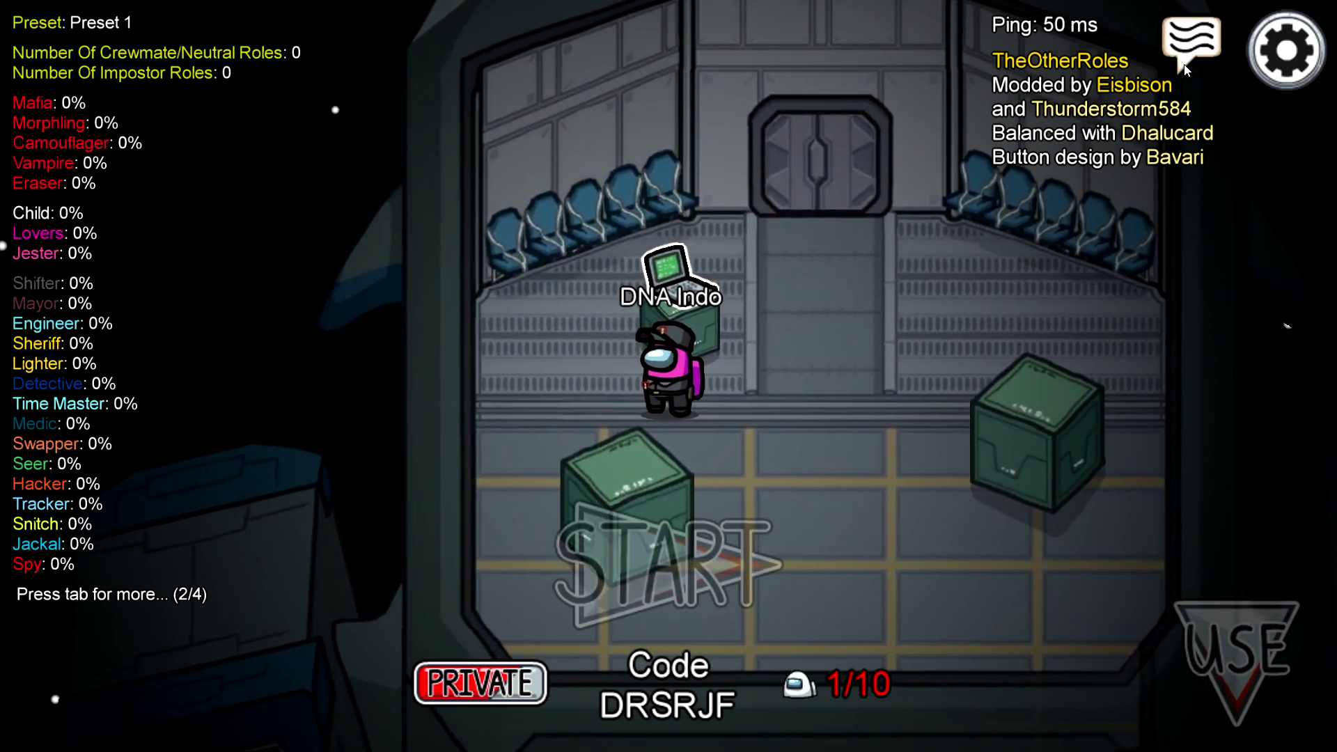
Open the game settings at the lobby laptop and look through the standard options down to the mod's roles.
{"action": "left_click_drag", "start_coordinate": [725, 319], "coordinate": [645, 294]}
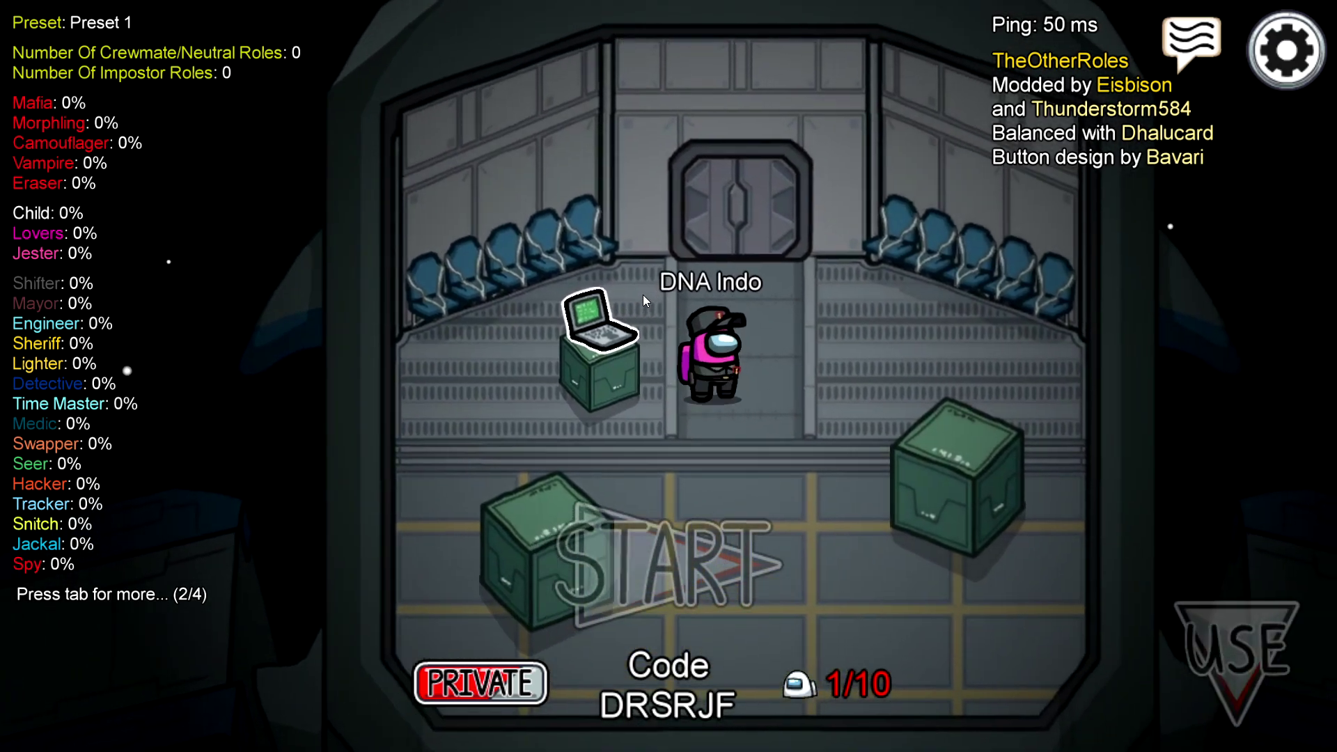
{"action": "key", "text": "e"}
{"action": "left_click", "coordinate": [904, 149]}
{"action": "scroll", "coordinate": [576, 342], "scroll_direction": "down", "scroll_amount": 10}
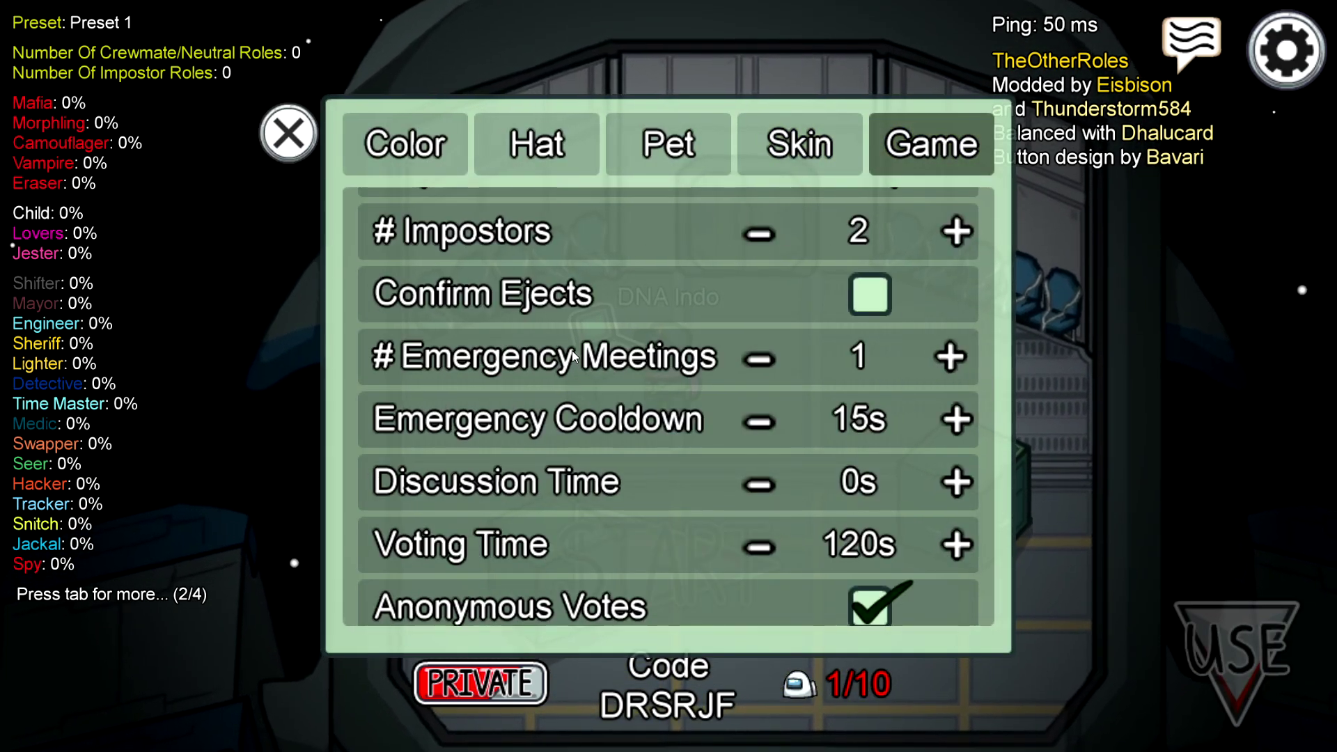
{"action": "scroll", "coordinate": [558, 383], "scroll_direction": "down", "scroll_amount": 5}
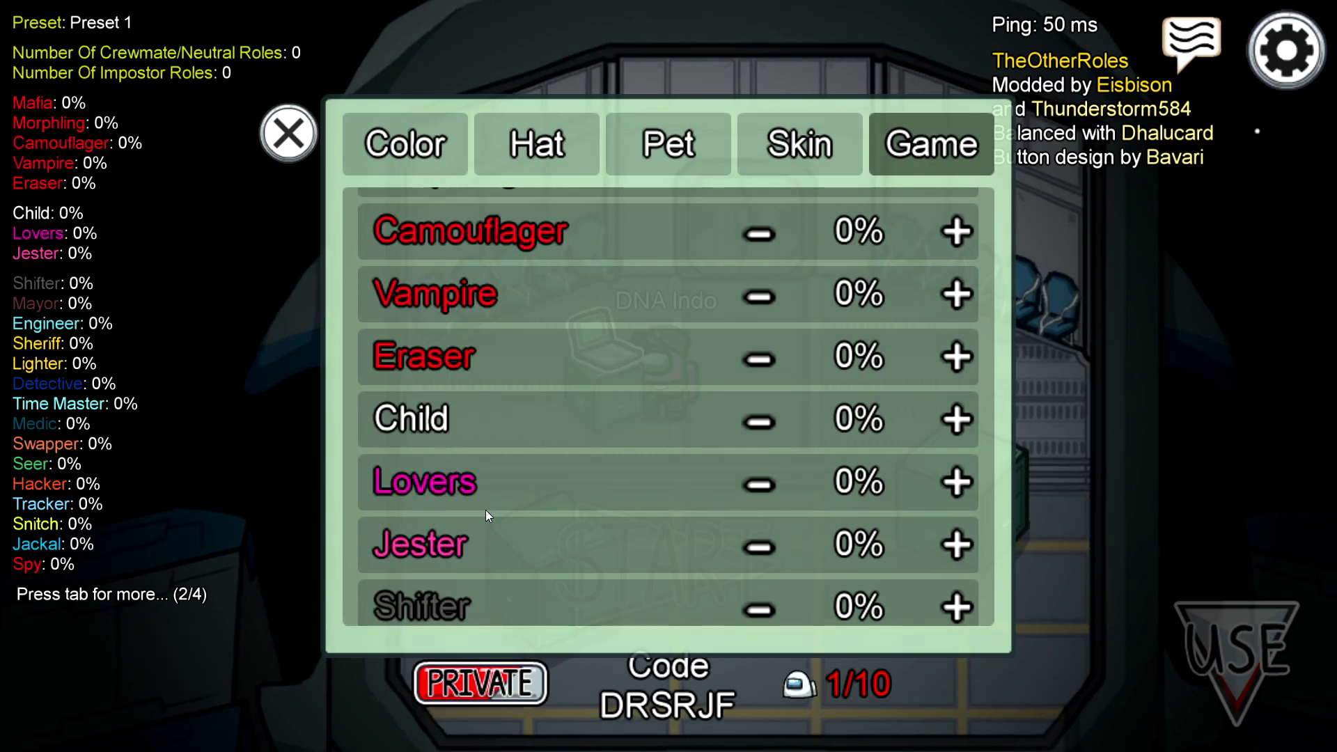
Raise the Mafia role's chance to 100% and bring it back down to 50%.
{"action": "scroll", "coordinate": [484, 510], "scroll_direction": "up", "scroll_amount": 2}
{"action": "left_click", "coordinate": [949, 236]}
{"action": "double_click", "coordinate": [949, 236]}
{"action": "double_click", "coordinate": [949, 235]}
{"action": "double_click", "coordinate": [949, 236]}
{"action": "left_click", "coordinate": [949, 236]}
{"action": "scroll", "coordinate": [949, 235], "scroll_direction": "up", "scroll_amount": 1}
{"action": "double_click", "coordinate": [950, 236]}
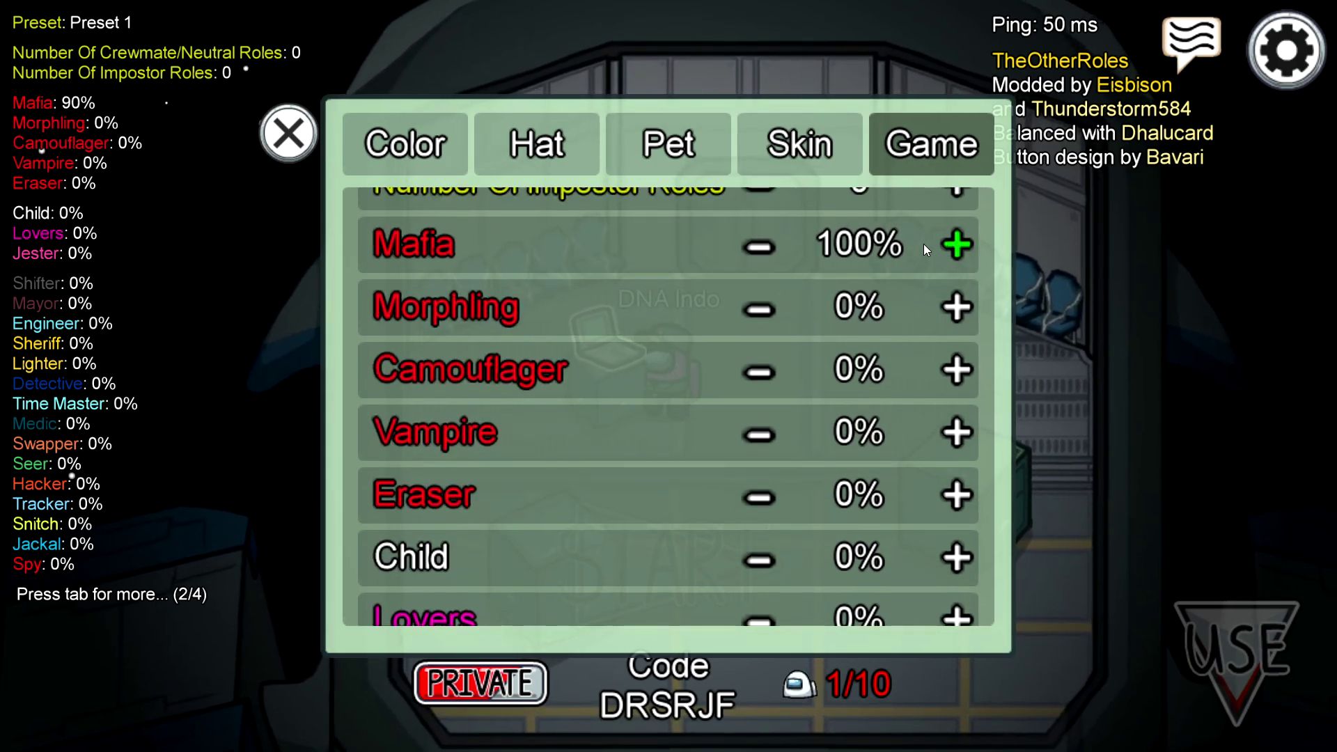
{"action": "left_click", "coordinate": [766, 251]}
{"action": "triple_click", "coordinate": [766, 249]}
{"action": "left_click", "coordinate": [766, 249]}
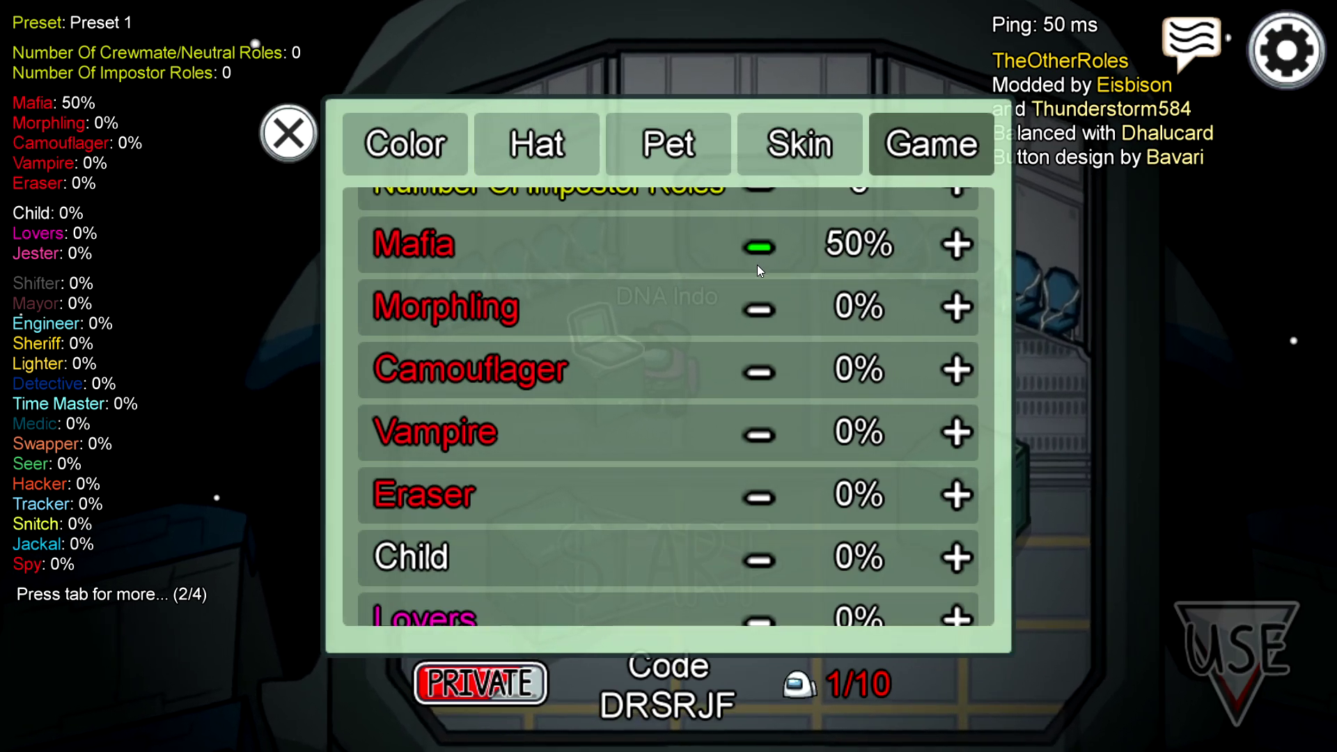
Set the Morphling role's chance to 50% and raise the Camouflager's chance.
{"action": "double_click", "coordinate": [946, 301]}
{"action": "left_click", "coordinate": [948, 301]}
{"action": "double_click", "coordinate": [956, 303]}
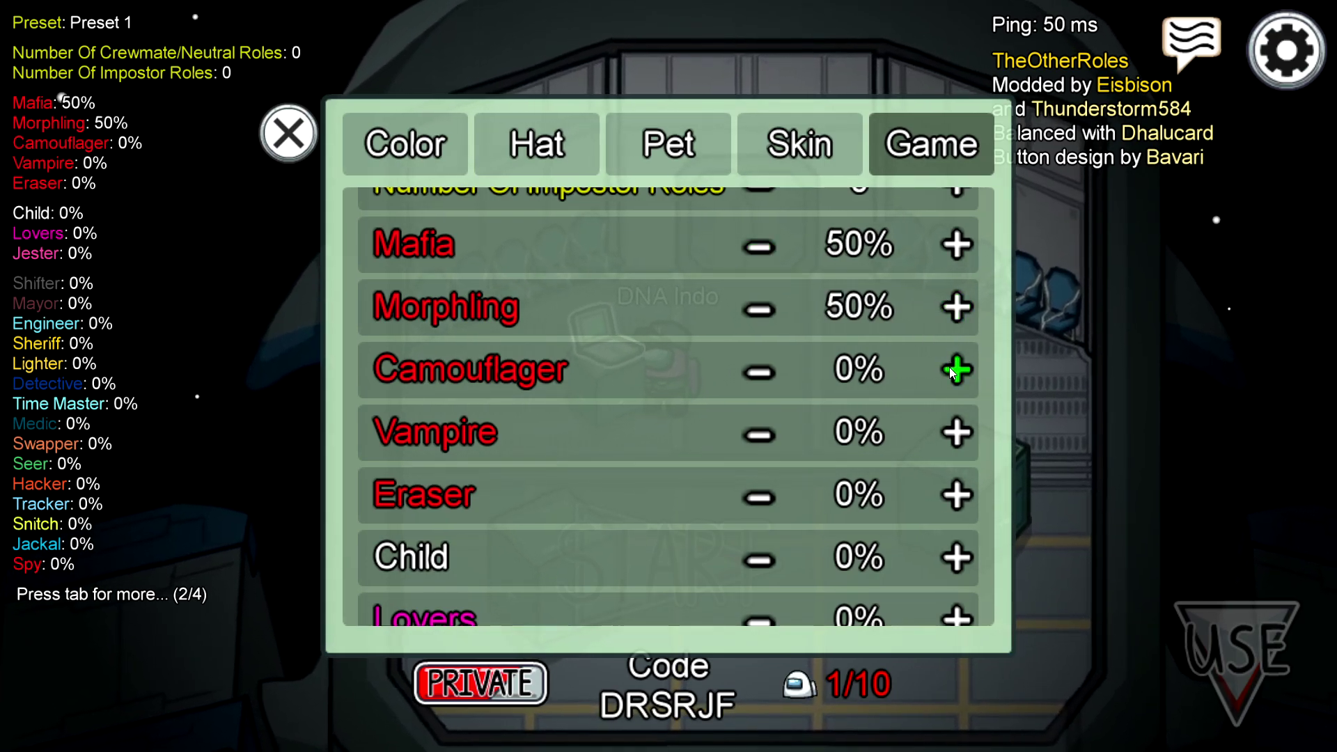
{"action": "triple_click", "coordinate": [952, 364]}
{"action": "left_click", "coordinate": [953, 359]}
Reset the Camouflager, Mafia and Morphling role chances to 0%.
{"action": "triple_click", "coordinate": [759, 369]}
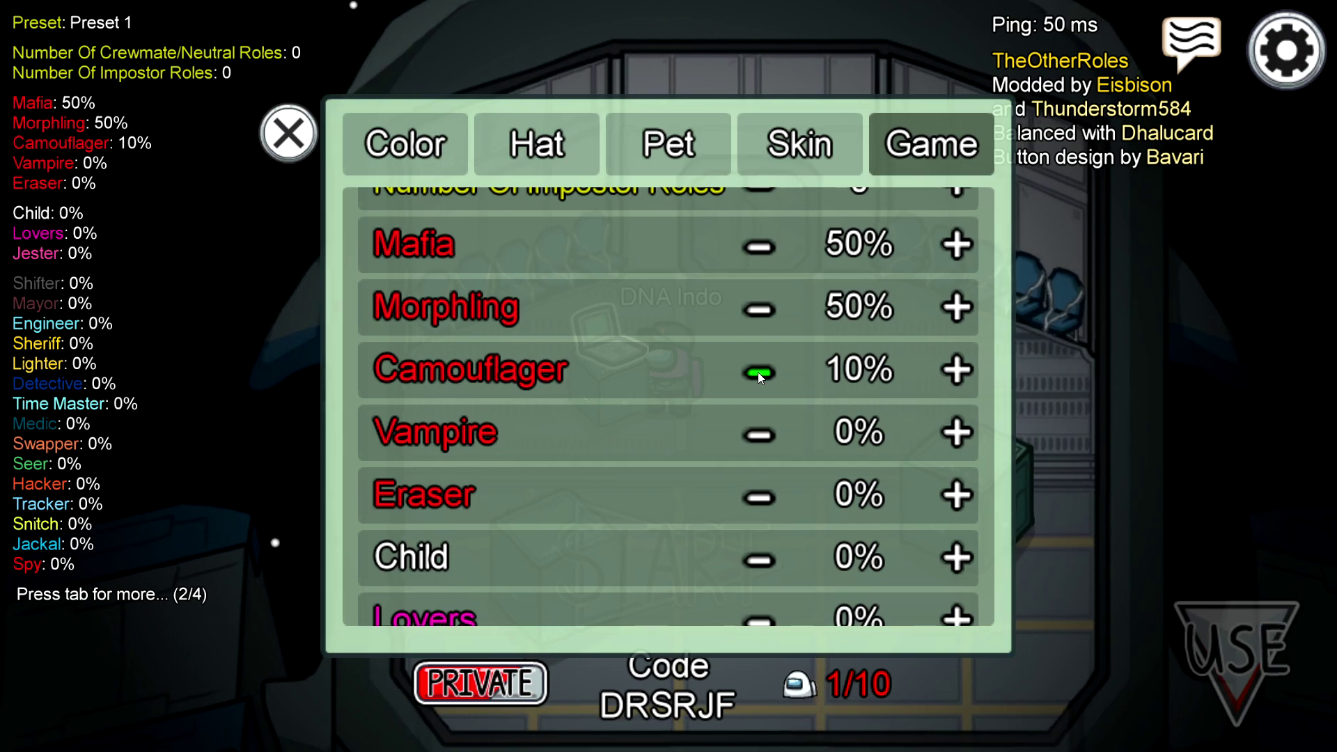
{"action": "left_click", "coordinate": [758, 367]}
{"action": "scroll", "coordinate": [763, 349], "scroll_direction": "up", "scroll_amount": 1}
{"action": "left_click", "coordinate": [759, 335]}
{"action": "scroll", "coordinate": [763, 376], "scroll_direction": "up", "scroll_amount": 3}
{"action": "triple_click", "coordinate": [751, 585]}
{"action": "left_click", "coordinate": [749, 584]}
{"action": "scroll", "coordinate": [595, 470], "scroll_direction": "down", "scroll_amount": 3}
{"action": "triple_click", "coordinate": [752, 319]}
{"action": "double_click", "coordinate": [752, 319]}
Look through the remaining role chances, cooldowns and ability options, close the game settings and leave the lobby.
{"action": "scroll", "coordinate": [597, 391], "scroll_direction": "down", "scroll_amount": 4}
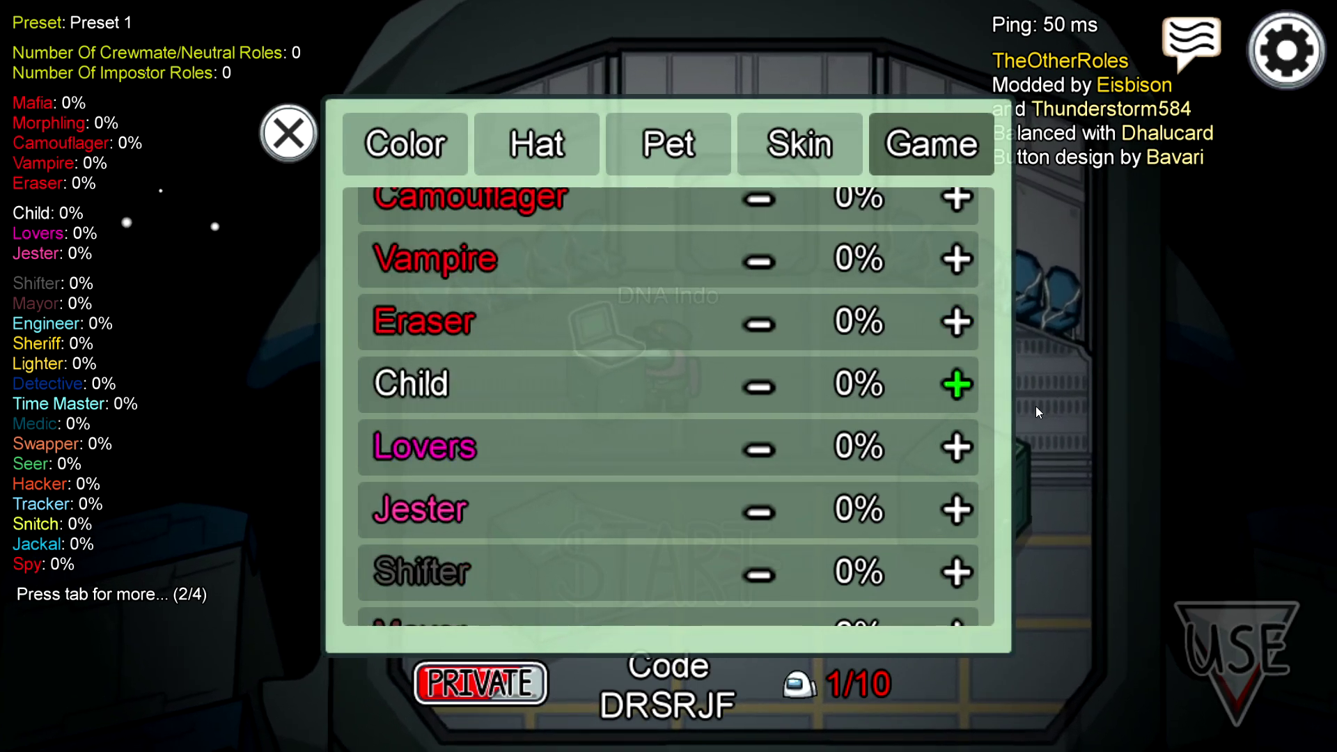
{"action": "scroll", "coordinate": [596, 408], "scroll_direction": "down", "scroll_amount": 20}
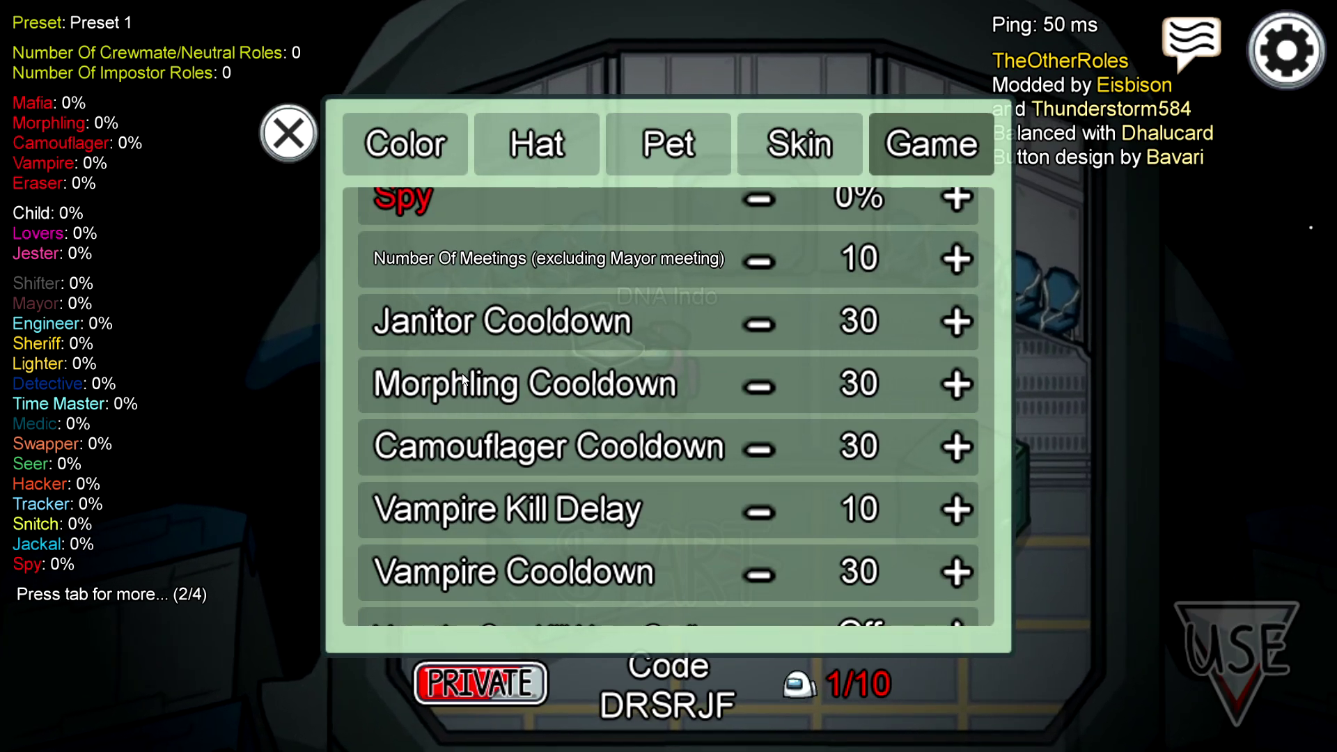
{"action": "scroll", "coordinate": [730, 387], "scroll_direction": "down", "scroll_amount": 8}
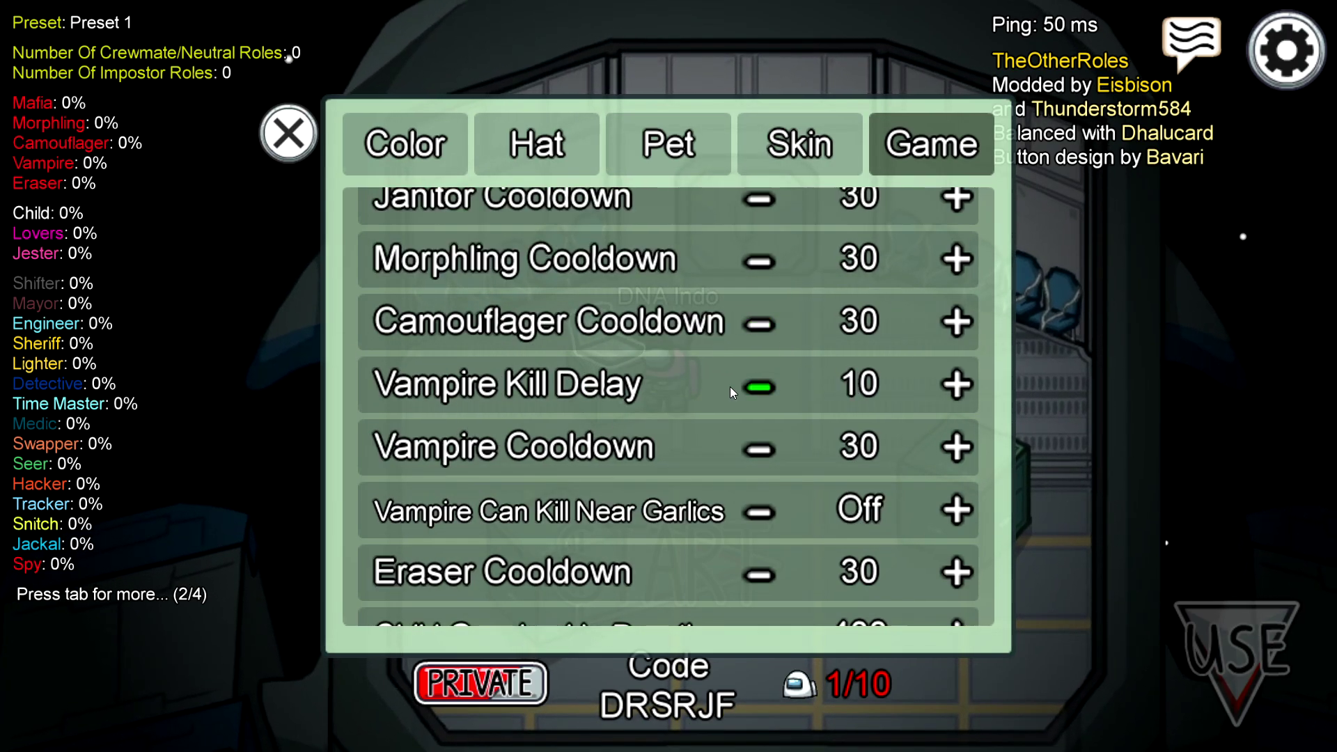
{"action": "scroll", "coordinate": [459, 459], "scroll_direction": "down", "scroll_amount": 18}
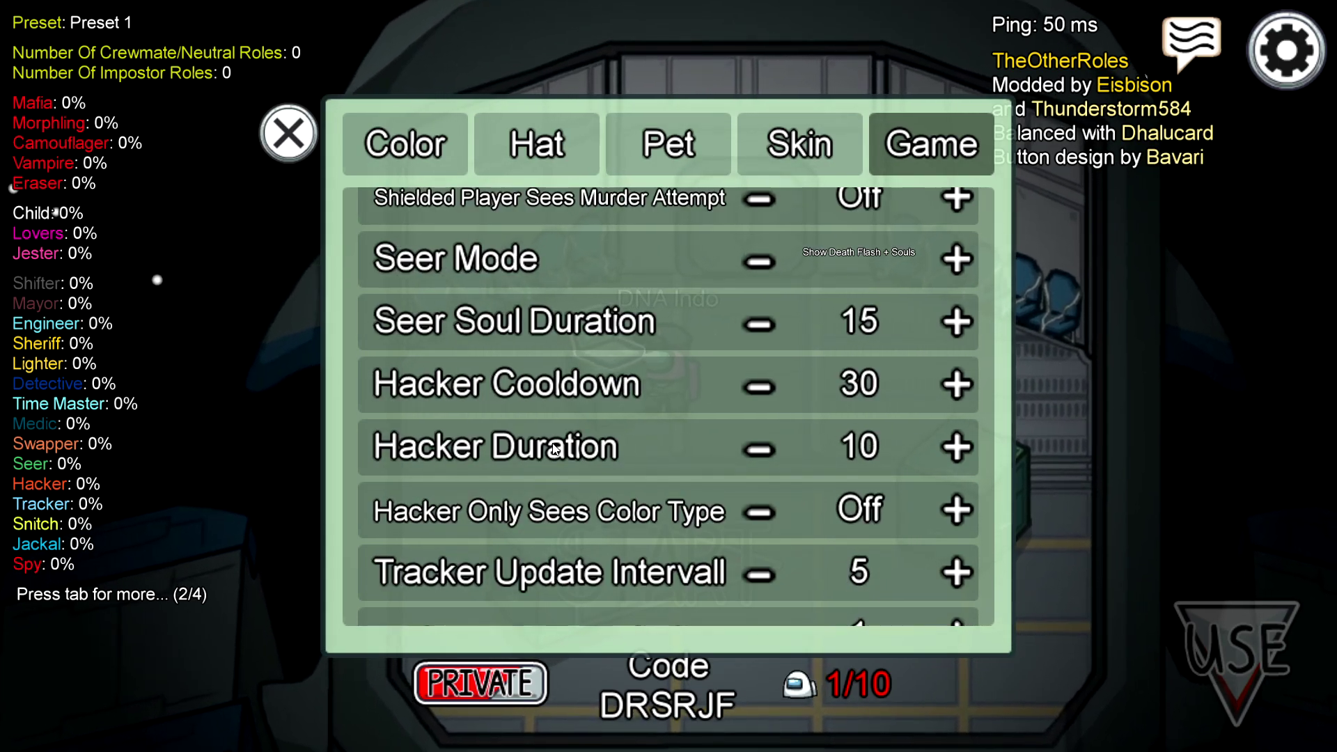
{"action": "scroll", "coordinate": [558, 450], "scroll_direction": "down", "scroll_amount": 12}
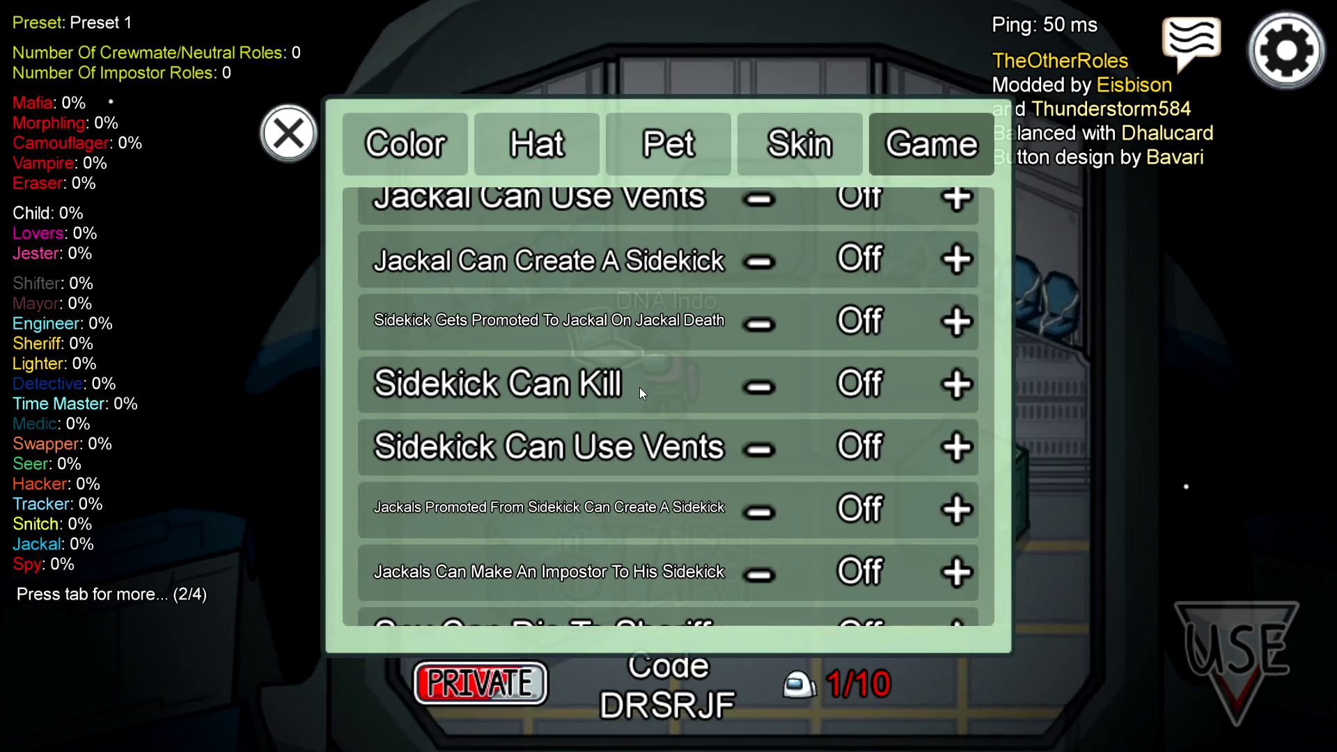
{"action": "scroll", "coordinate": [639, 387], "scroll_direction": "down", "scroll_amount": 4}
{"action": "left_click", "coordinate": [287, 133]}
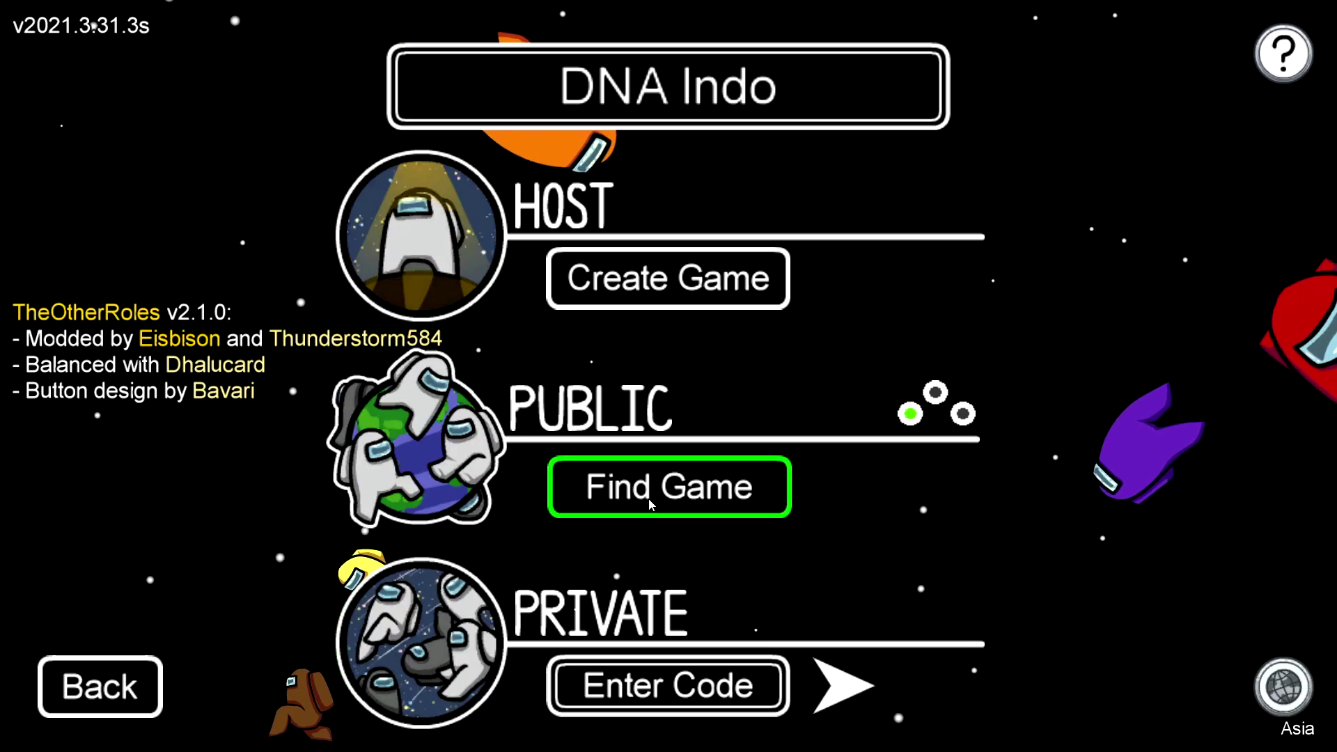
Browse the public Airship games and try to join one near the top of the list.
{"action": "left_click", "coordinate": [653, 500]}
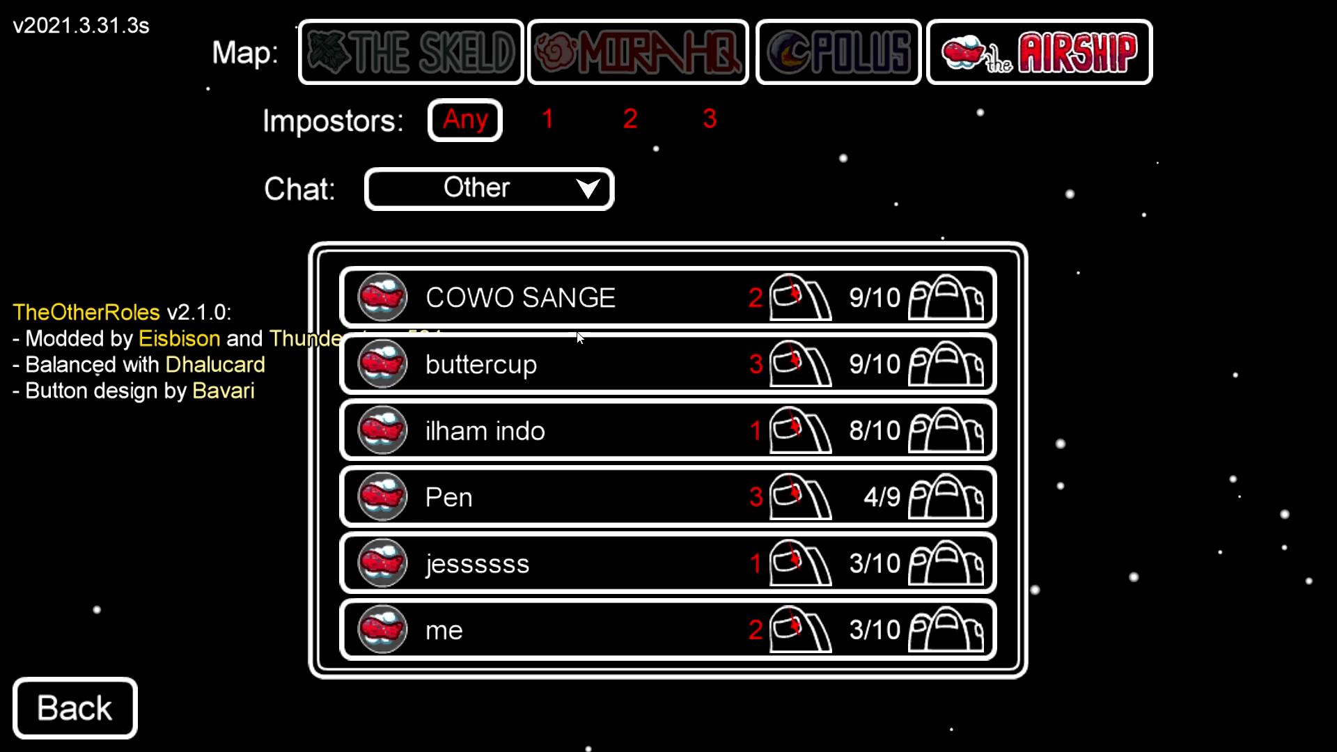
{"action": "scroll", "coordinate": [603, 396], "scroll_direction": "down", "scroll_amount": 5}
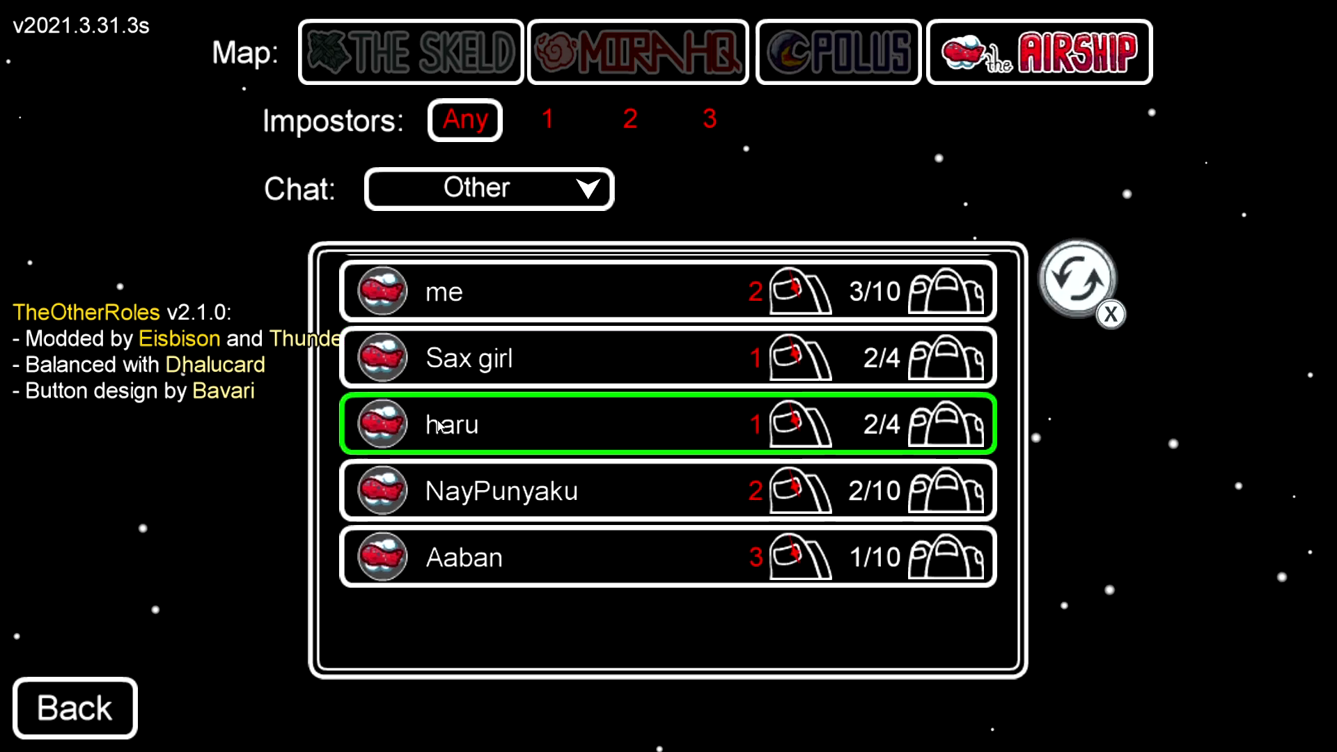
{"action": "scroll", "coordinate": [568, 447], "scroll_direction": "up", "scroll_amount": 4}
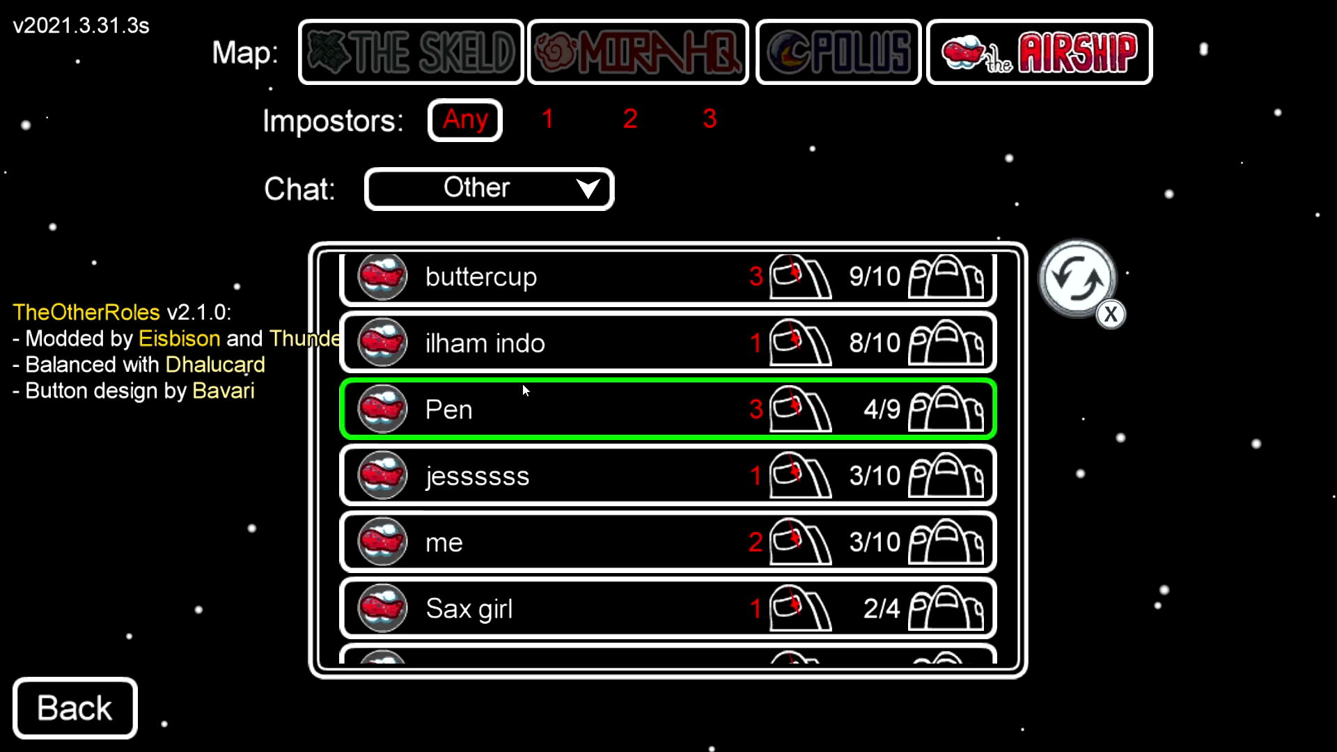
{"action": "left_click", "coordinate": [574, 337]}
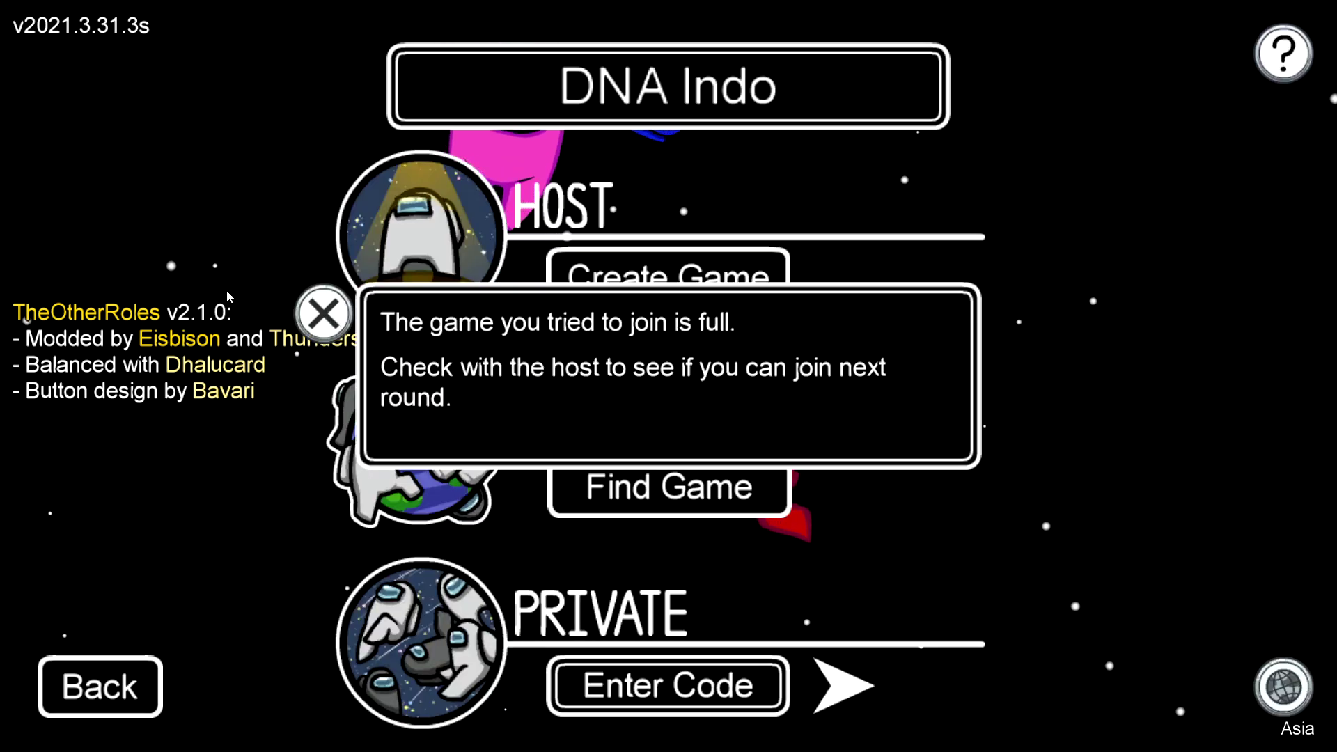
Dismiss the notice, search for public games again and join the first Airship game listed.
{"action": "left_click", "coordinate": [617, 531]}
{"action": "left_click", "coordinate": [641, 487]}
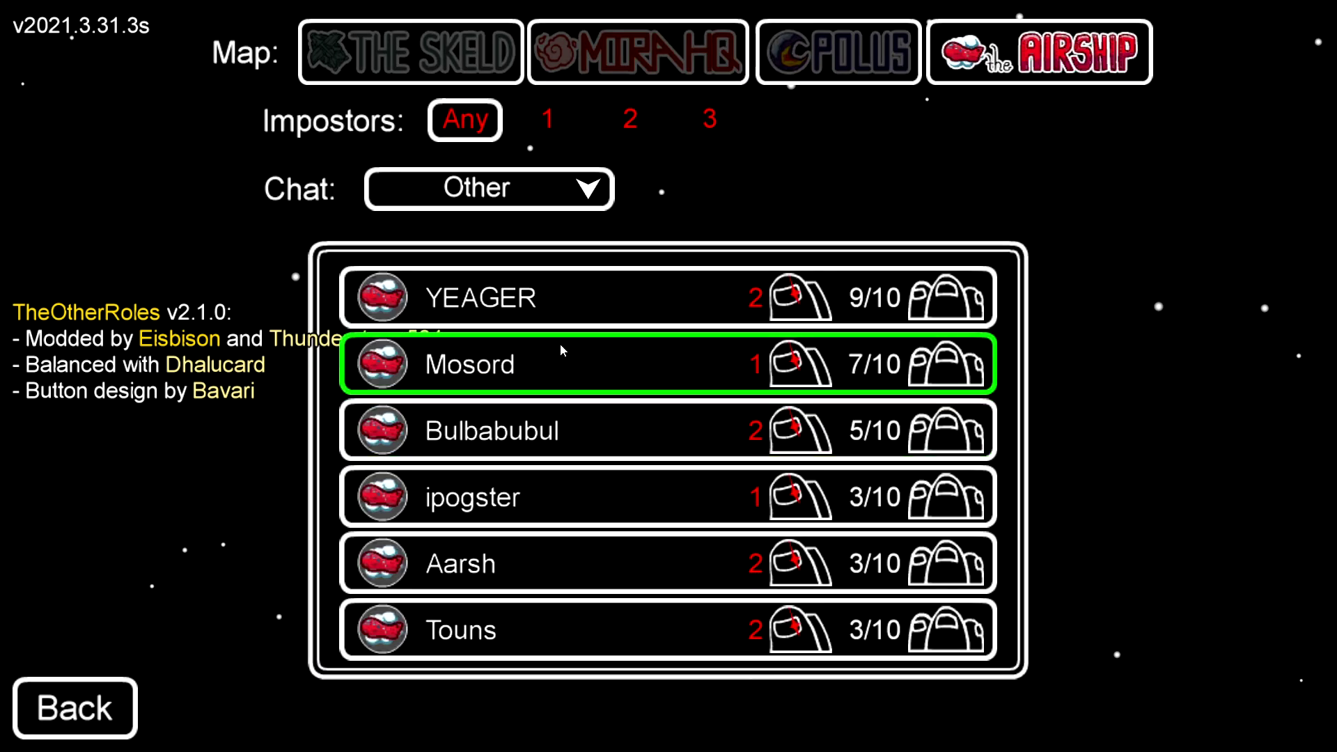
{"action": "left_click", "coordinate": [564, 301]}
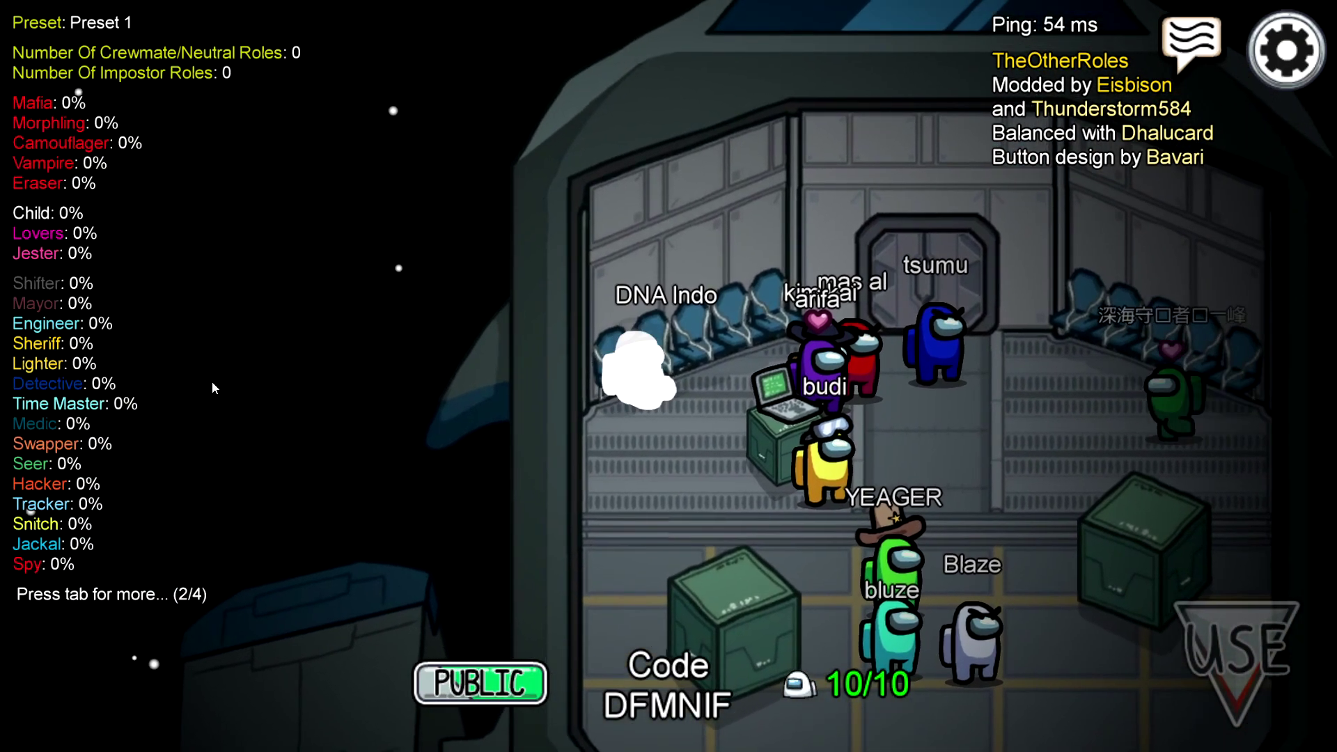
Walk the character around the public lobby and examine the mod's role list and credits there.
{"action": "key", "text": "w"}
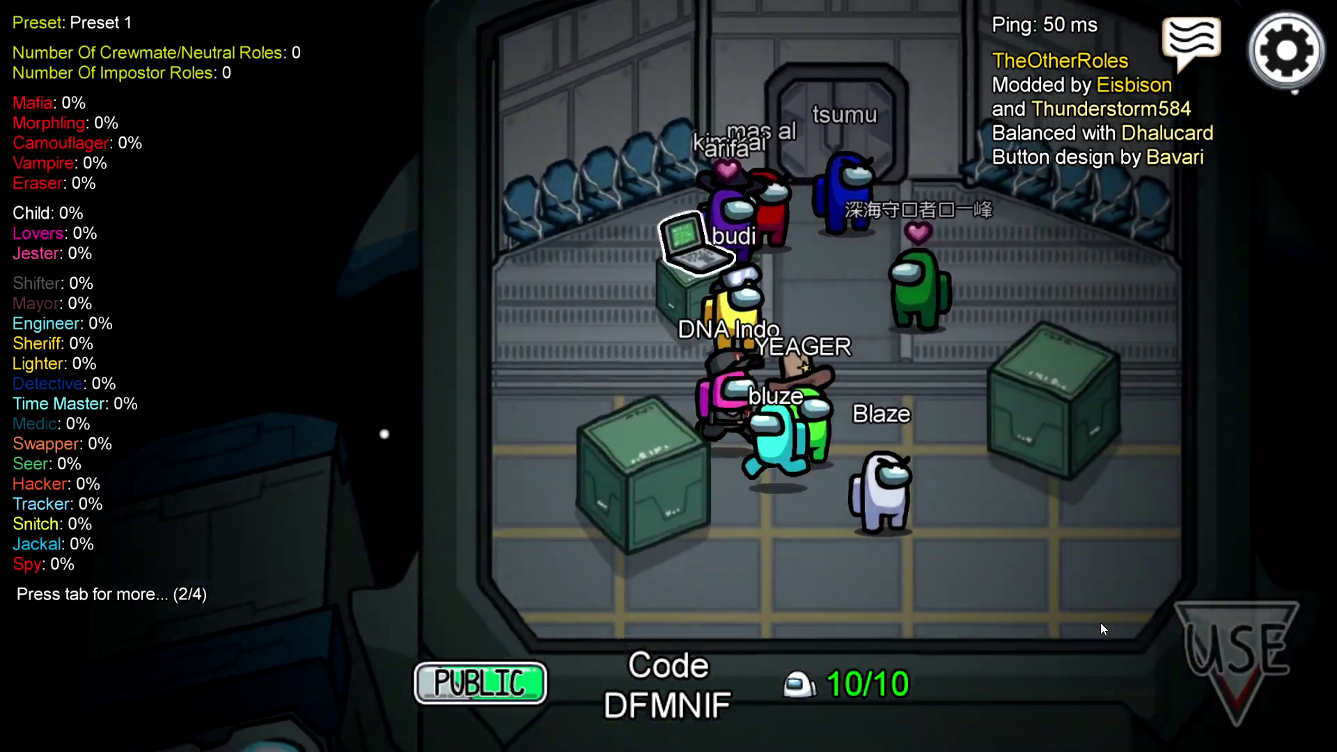
{"action": "key", "text": "d"}
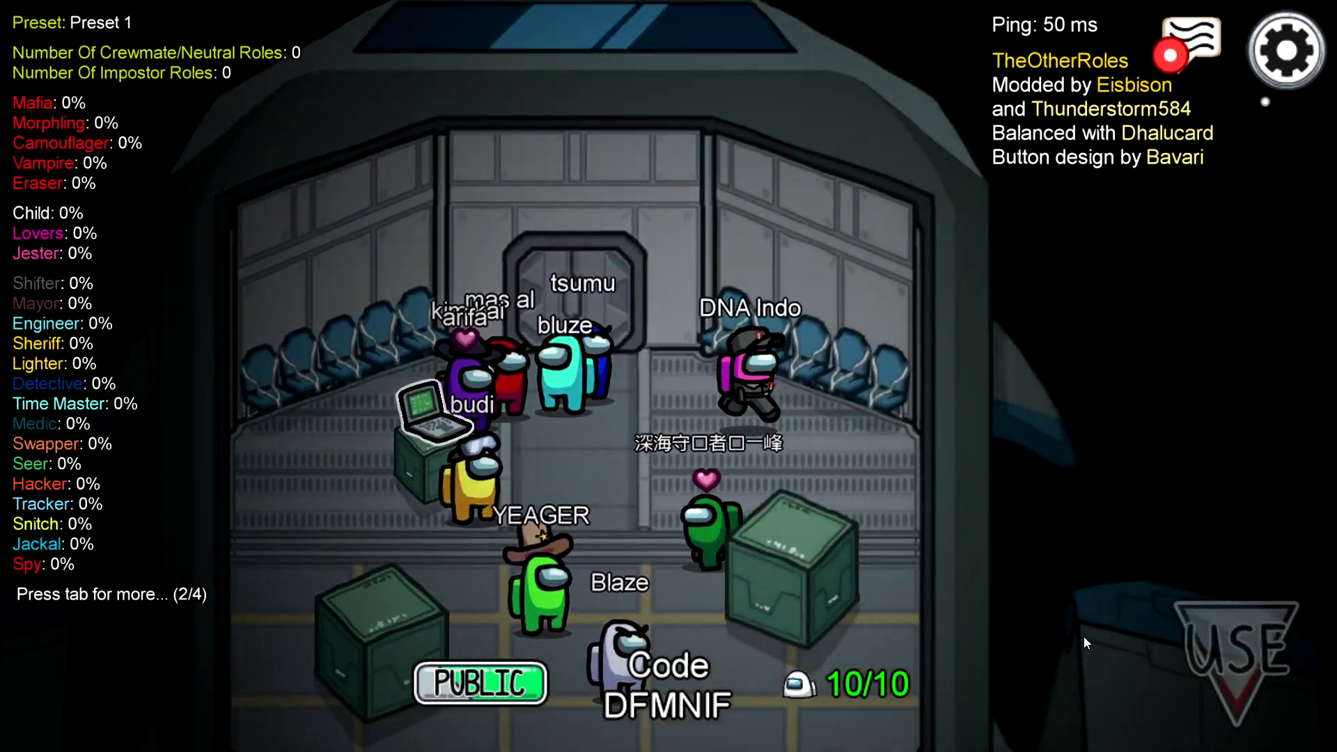
{"action": "key", "text": "a"}
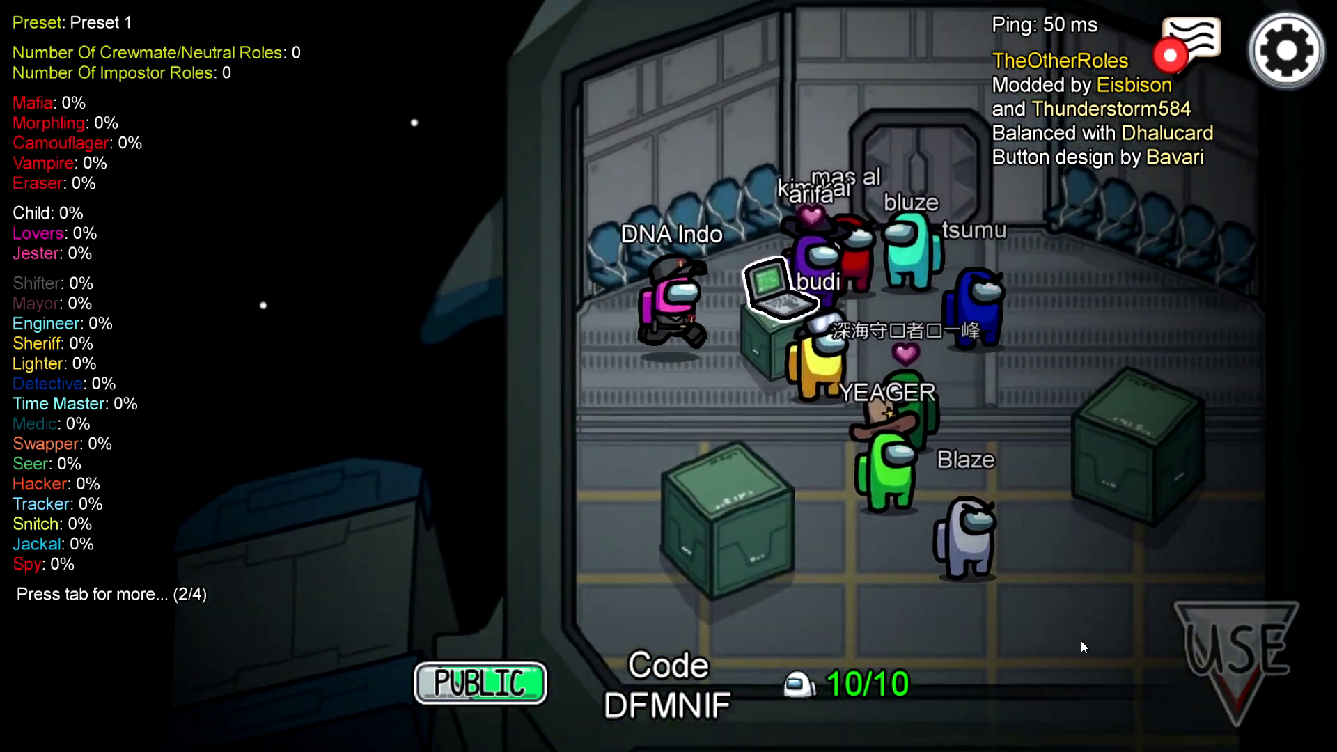
{"action": "key", "text": "d"}
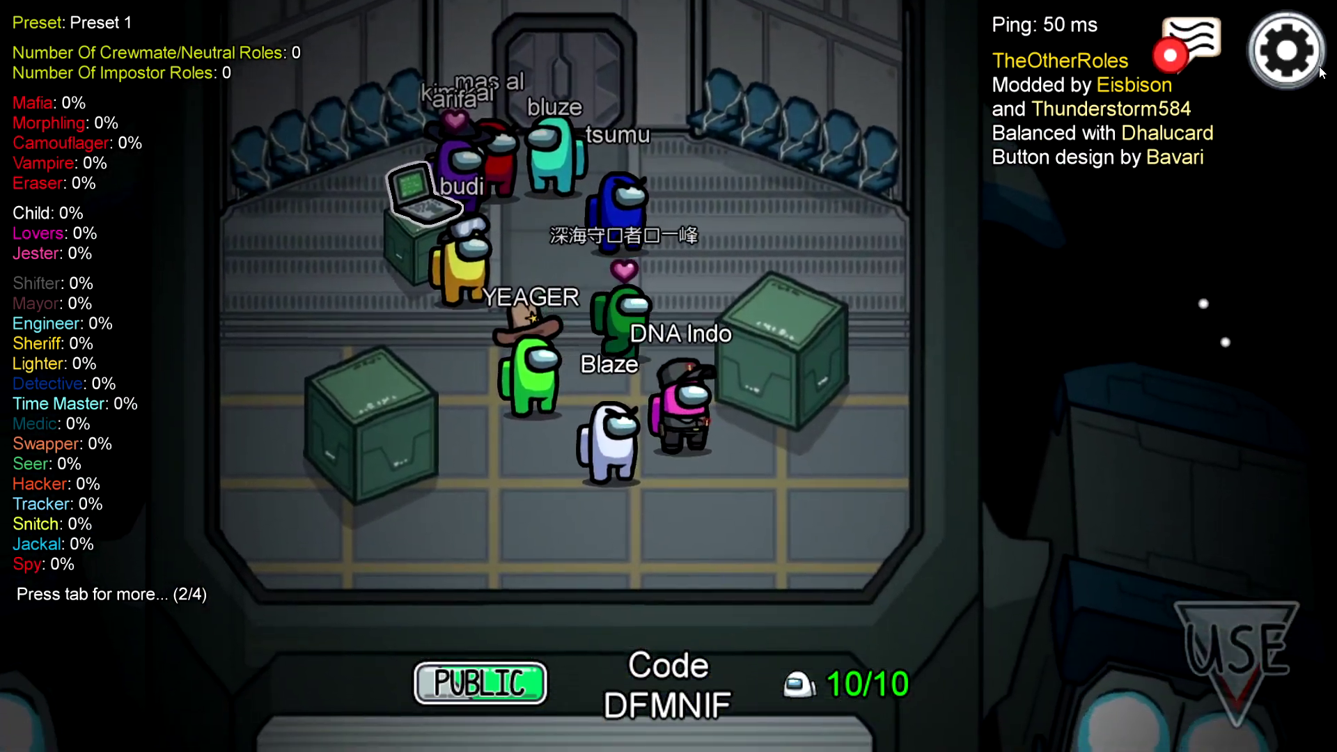
{"action": "left_click", "coordinate": [1269, 30]}
{"action": "left_click", "coordinate": [1269, 29]}
{"action": "key", "text": "a"}
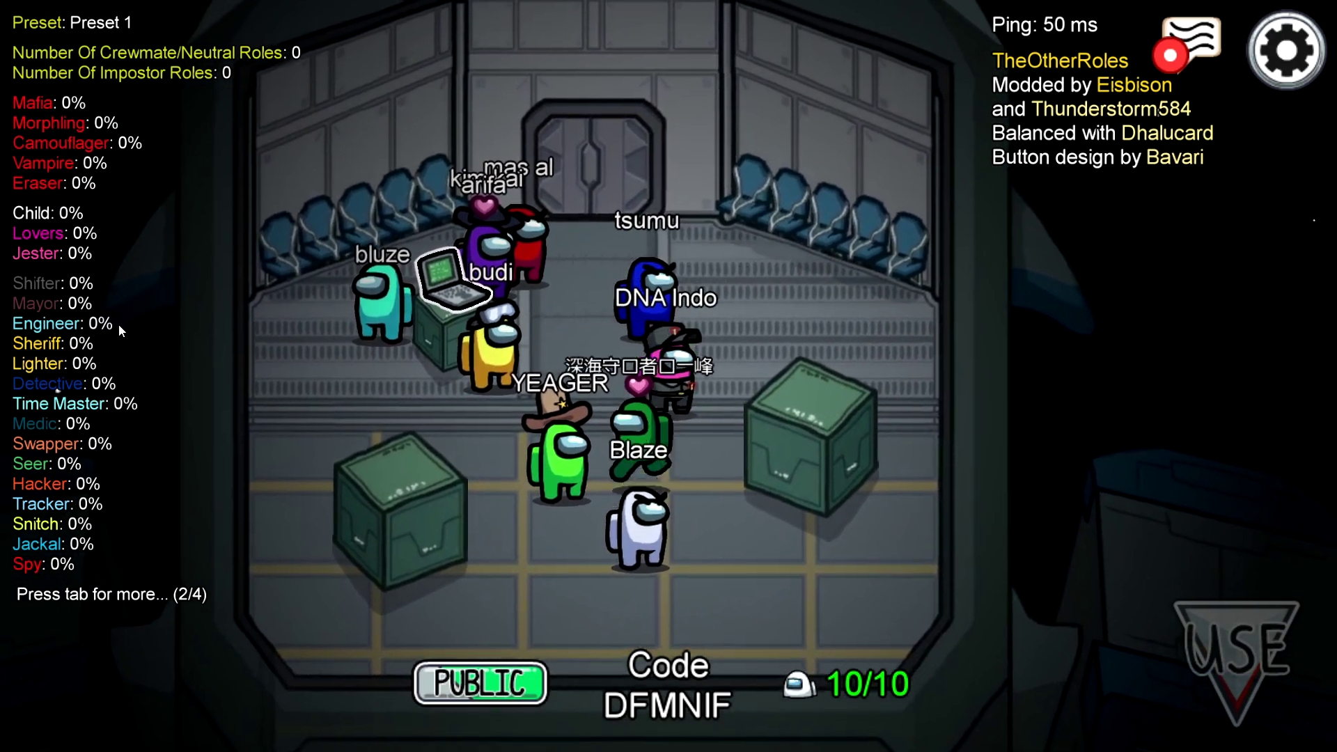
{"action": "key", "text": "a"}
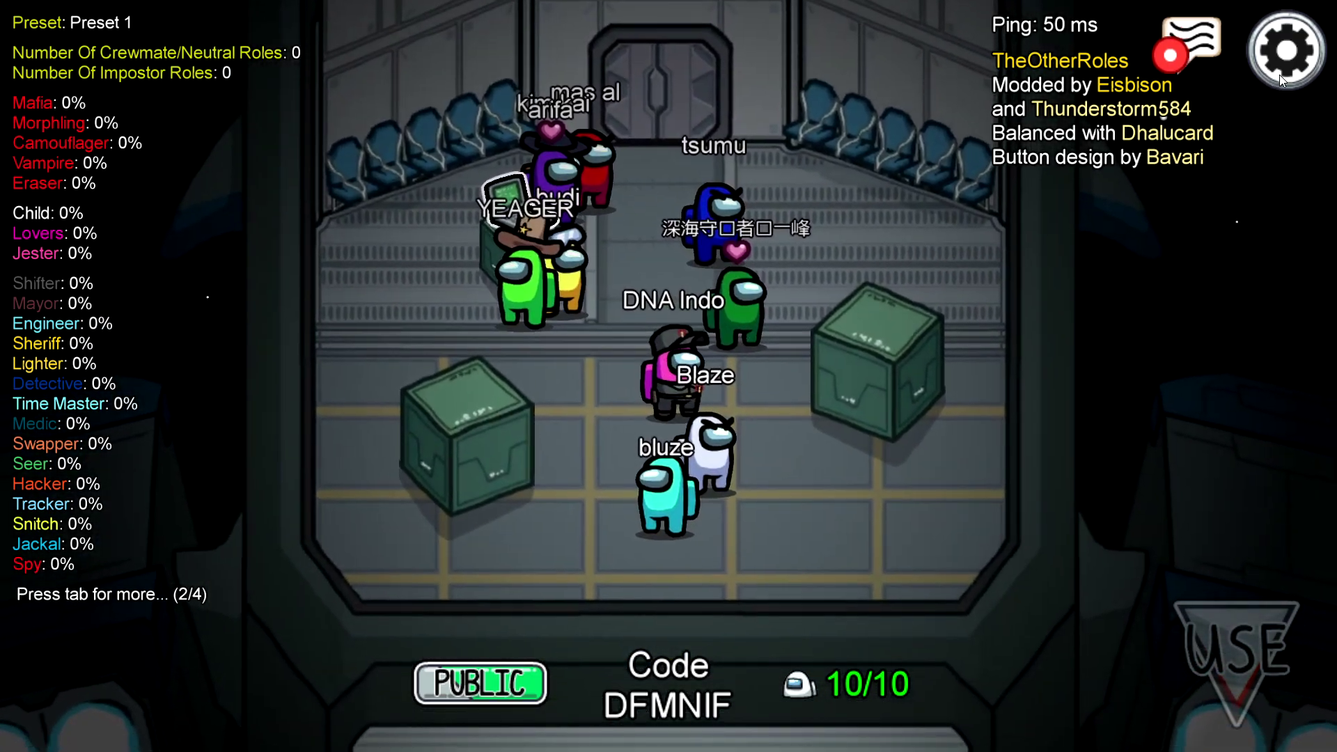
Leave the public lobby, go back to the main menu and exit Among Us.
{"action": "left_click", "coordinate": [1281, 66]}
{"action": "left_click", "coordinate": [749, 575]}
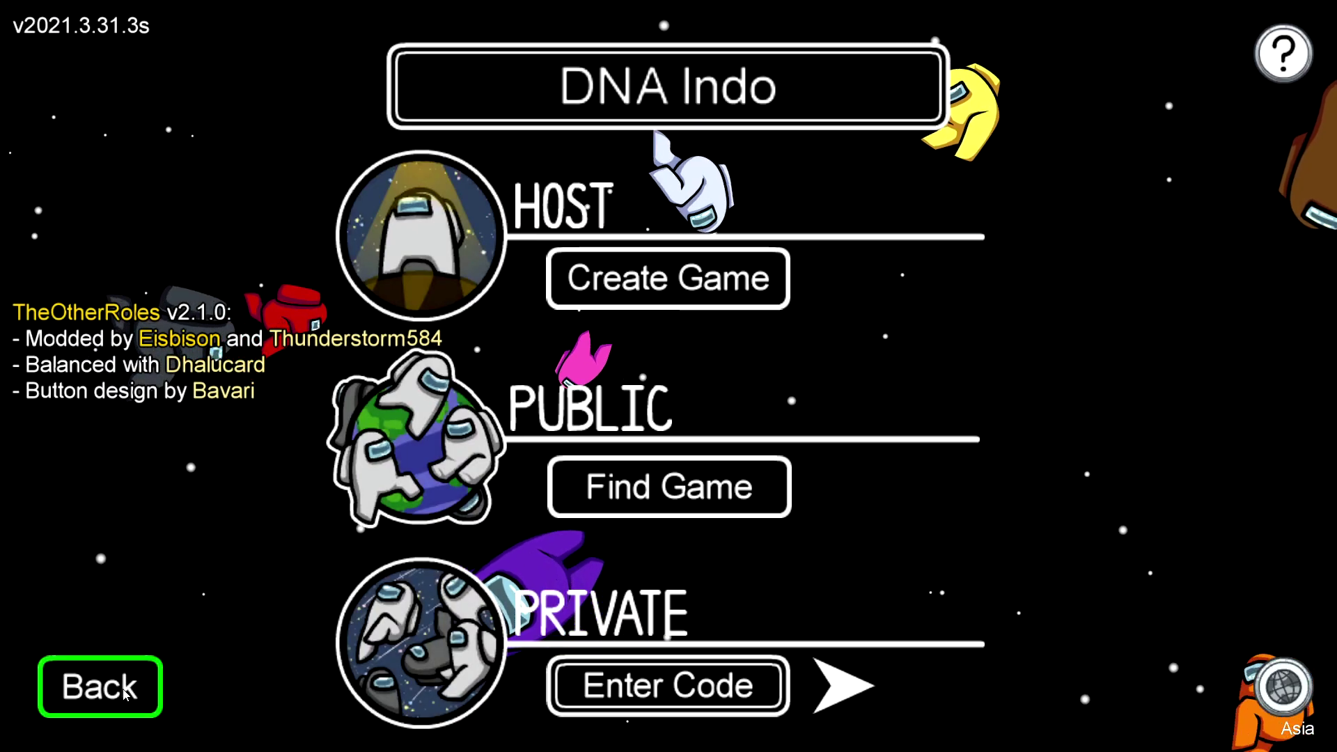
{"action": "left_click", "coordinate": [97, 686]}
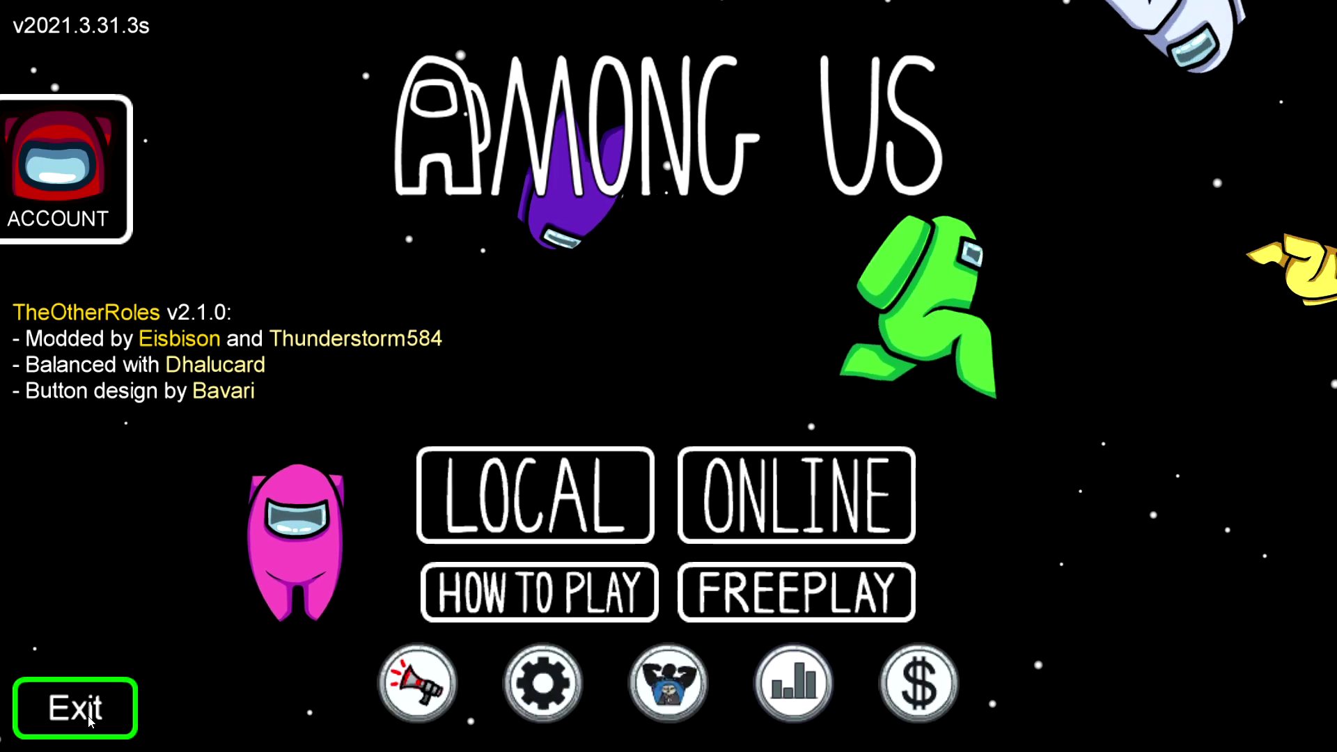
{"action": "left_click", "coordinate": [75, 707]}
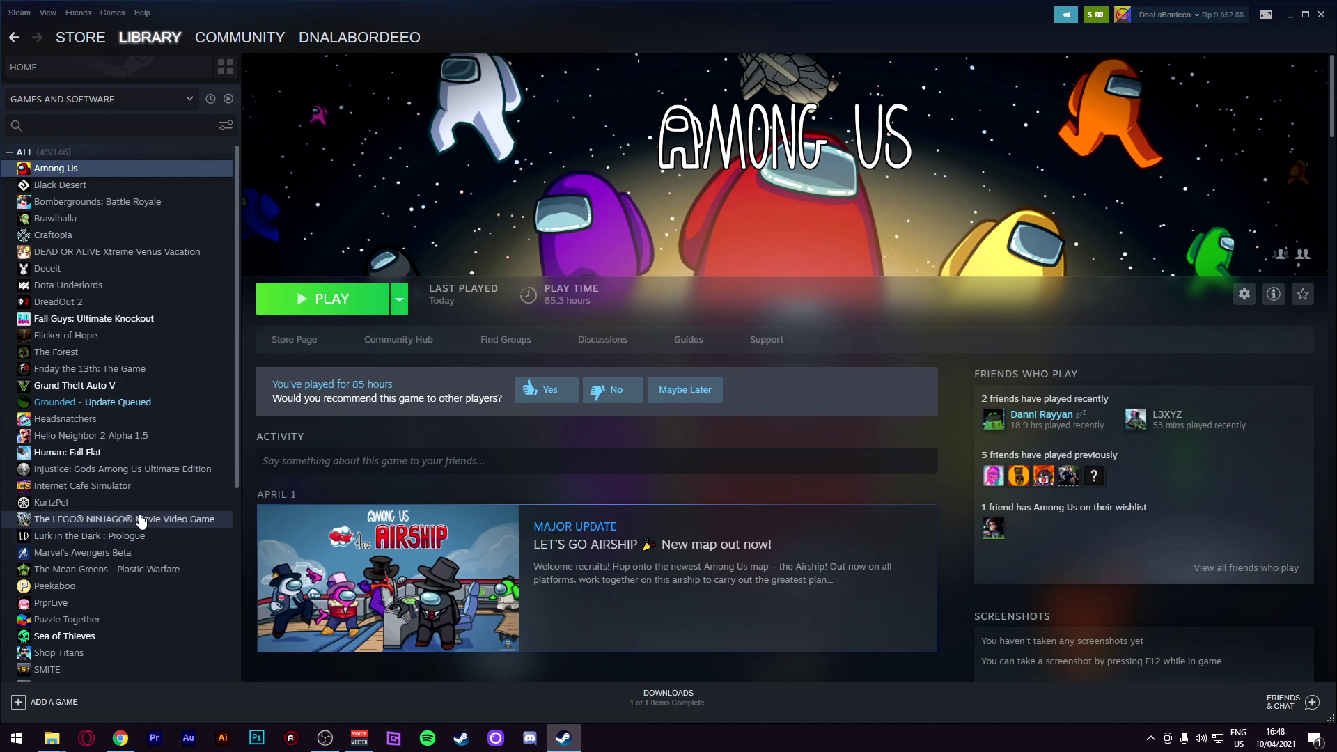
Delete all files and folders from the Among Us game folder in SteamLibrary, including the mod files.
{"action": "mouse_move", "coordinate": [52, 738]}
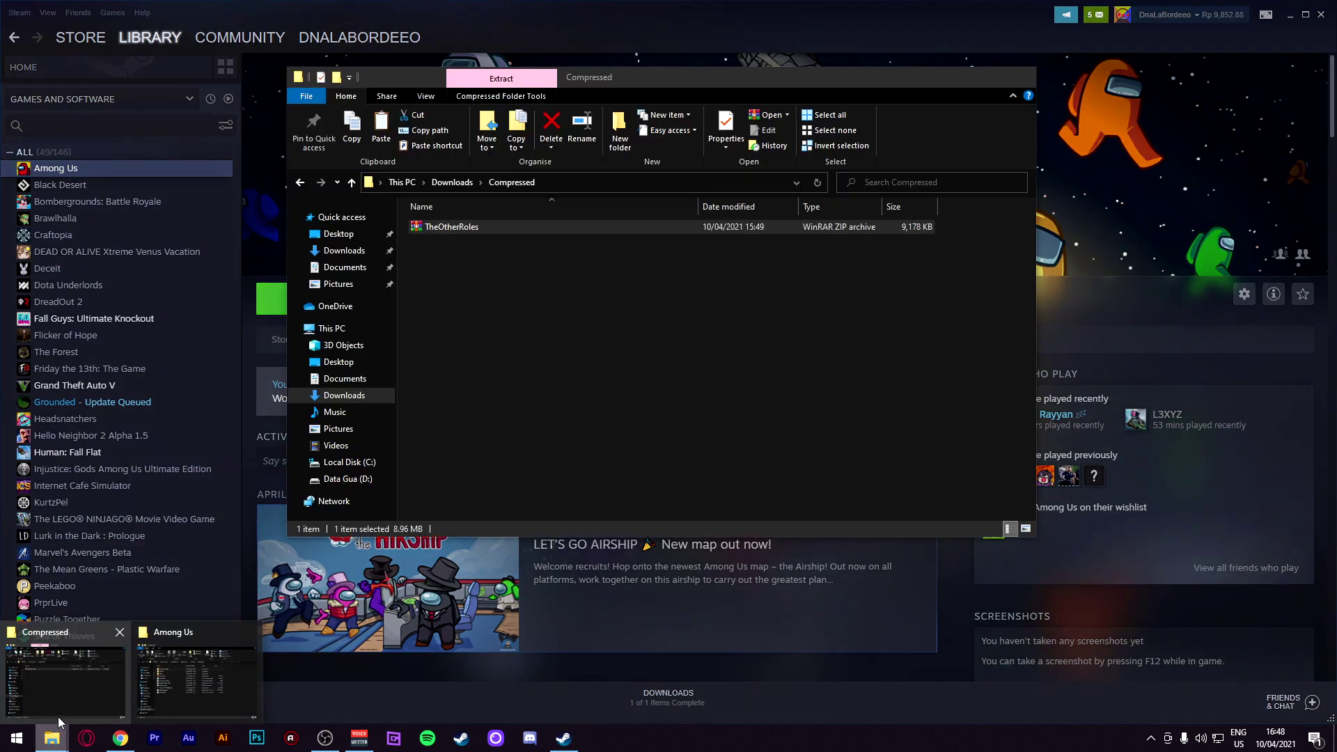
{"action": "left_click", "coordinate": [166, 670]}
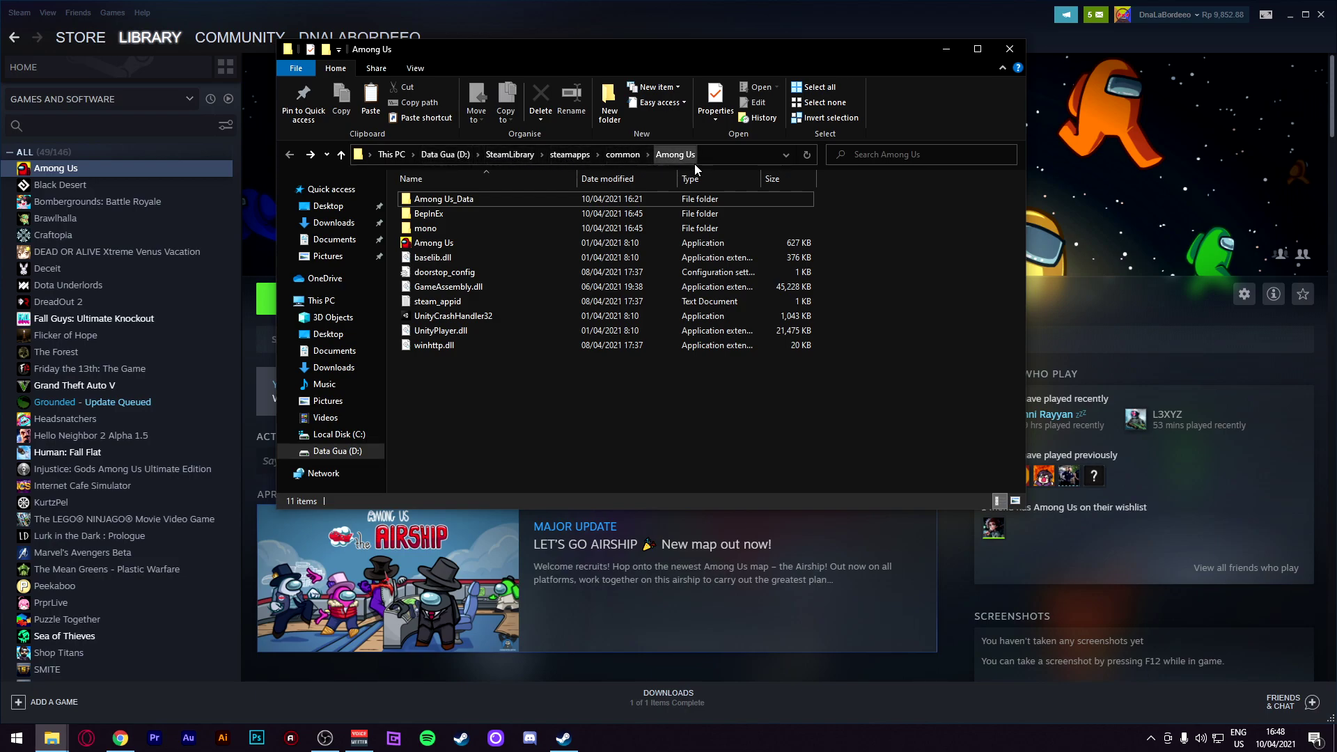
{"action": "left_click_drag", "start_coordinate": [445, 402], "coordinate": [446, 214]}
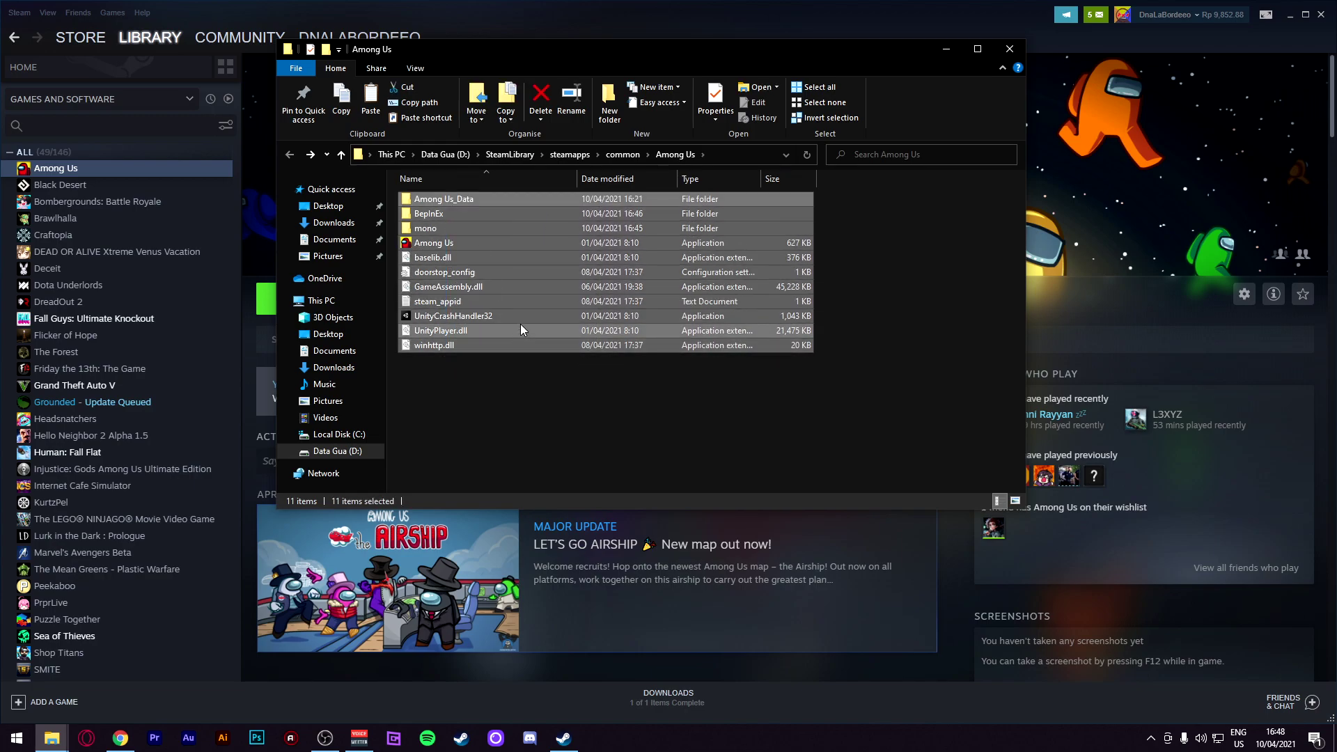
{"action": "key", "text": "Delete"}
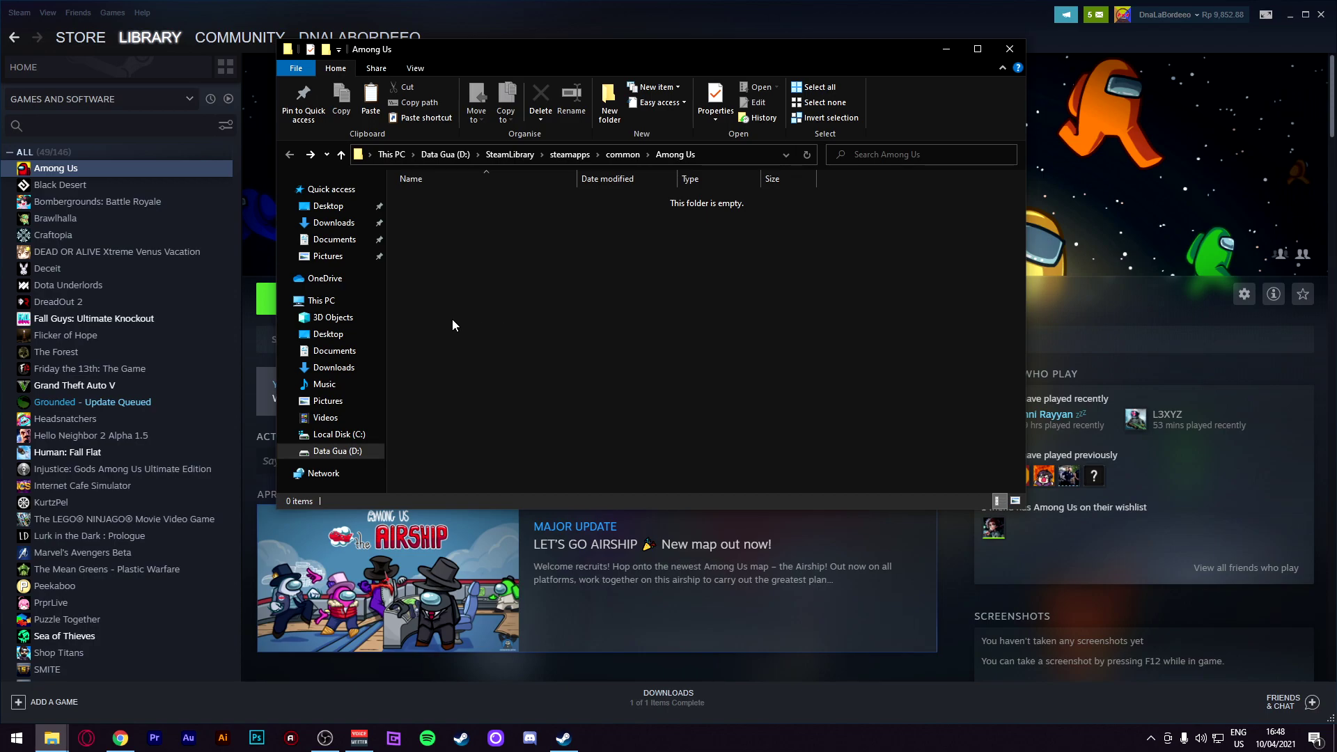
Copy all the backed-up original game files from the Data Among Us folder in Videos.
{"action": "left_click", "coordinate": [326, 417]}
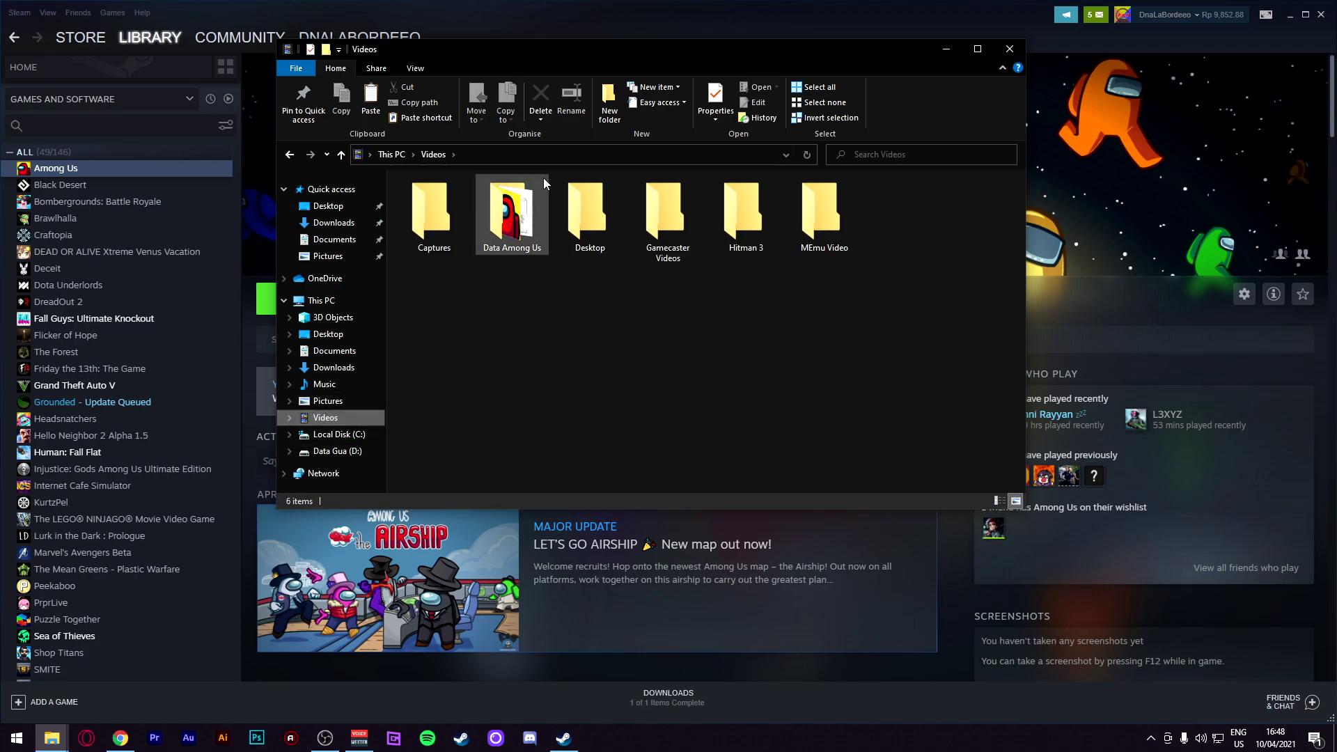
{"action": "double_click", "coordinate": [511, 230]}
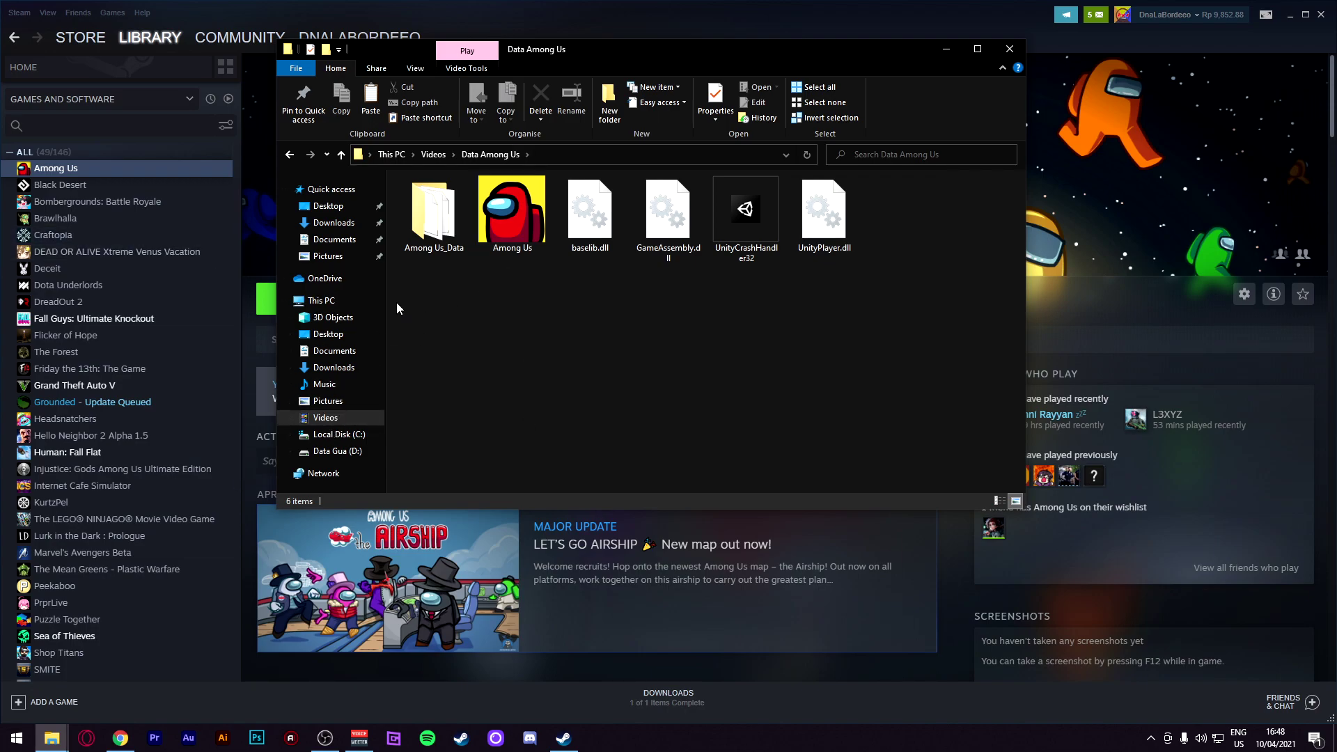
{"action": "left_click_drag", "start_coordinate": [419, 300], "coordinate": [842, 199]}
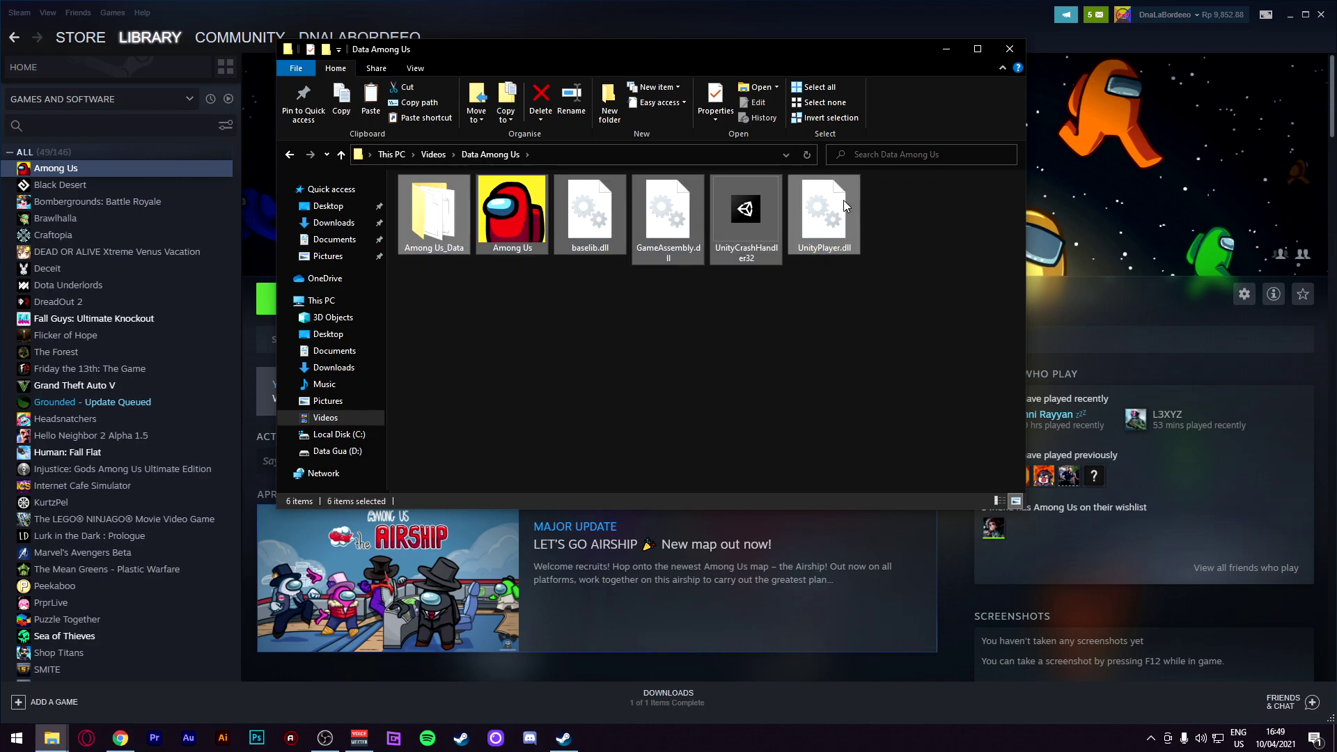
{"action": "right_click", "coordinate": [632, 221]}
{"action": "left_click", "coordinate": [461, 244]}
{"action": "left_click_drag", "start_coordinate": [393, 286], "coordinate": [801, 212]}
{"action": "right_click", "coordinate": [664, 216]}
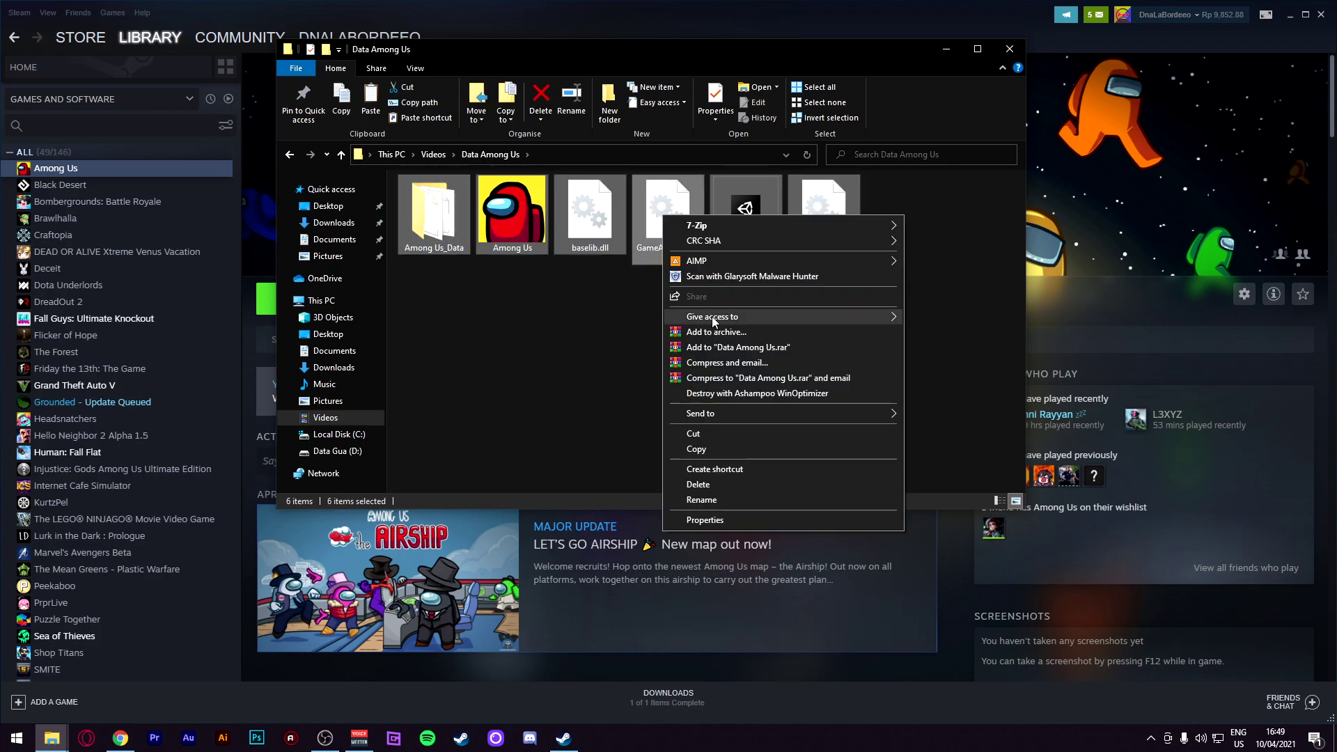
{"action": "left_click", "coordinate": [696, 449]}
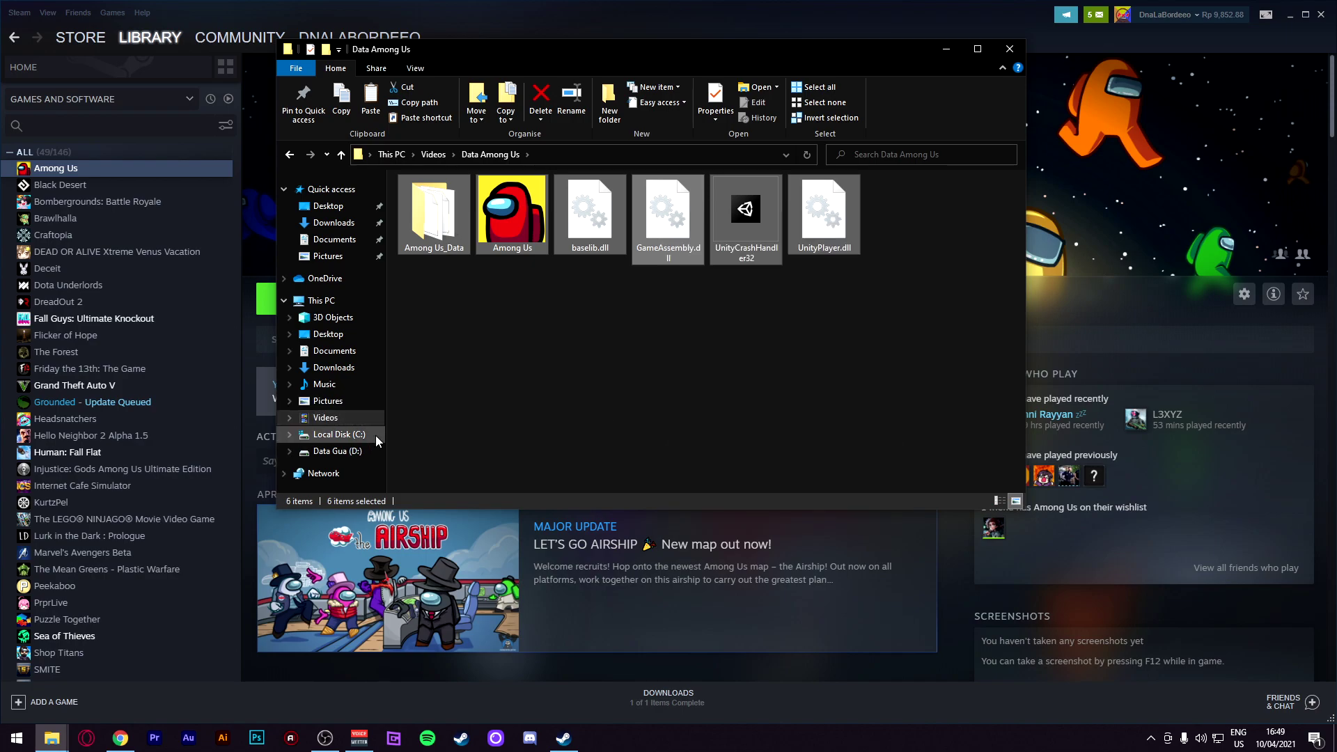
Close the file window and reopen the Among Us local files folder from the Steam library.
{"action": "left_click", "coordinate": [290, 155]}
{"action": "left_click", "coordinate": [291, 155]}
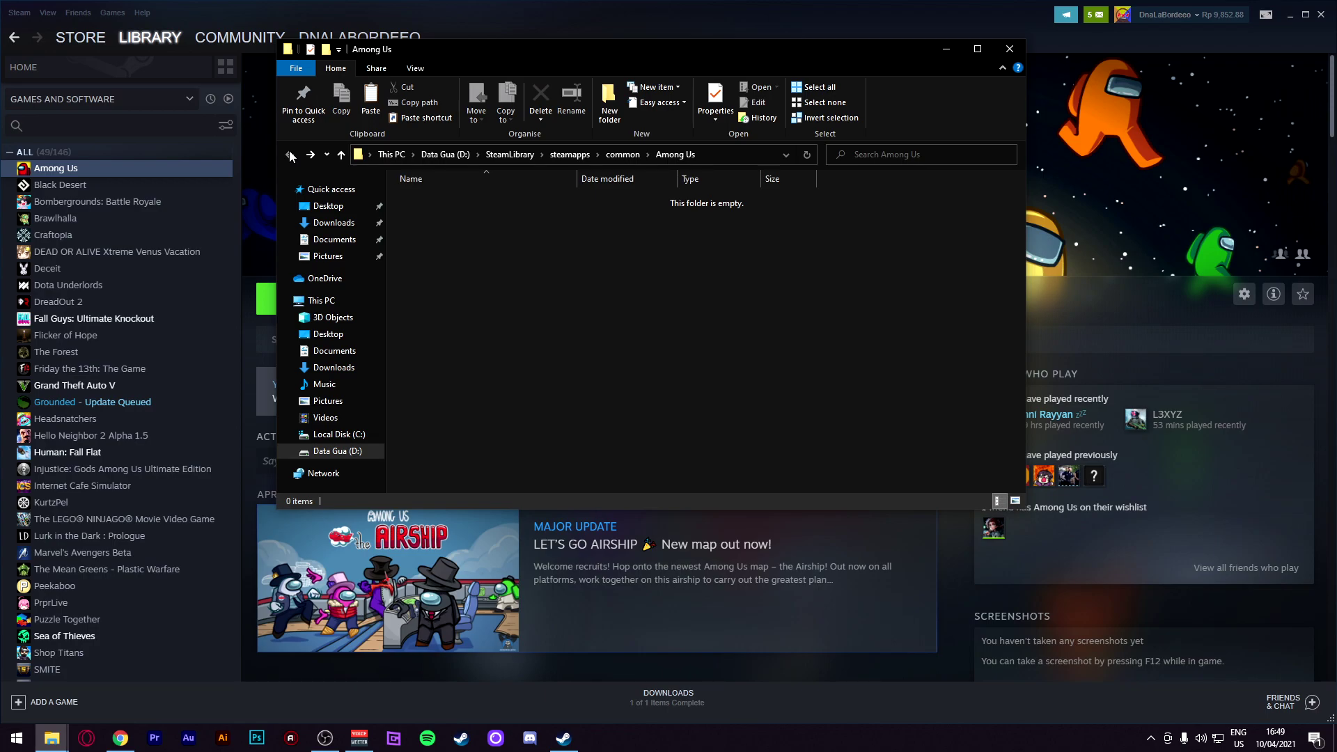
{"action": "left_click", "coordinate": [1019, 54]}
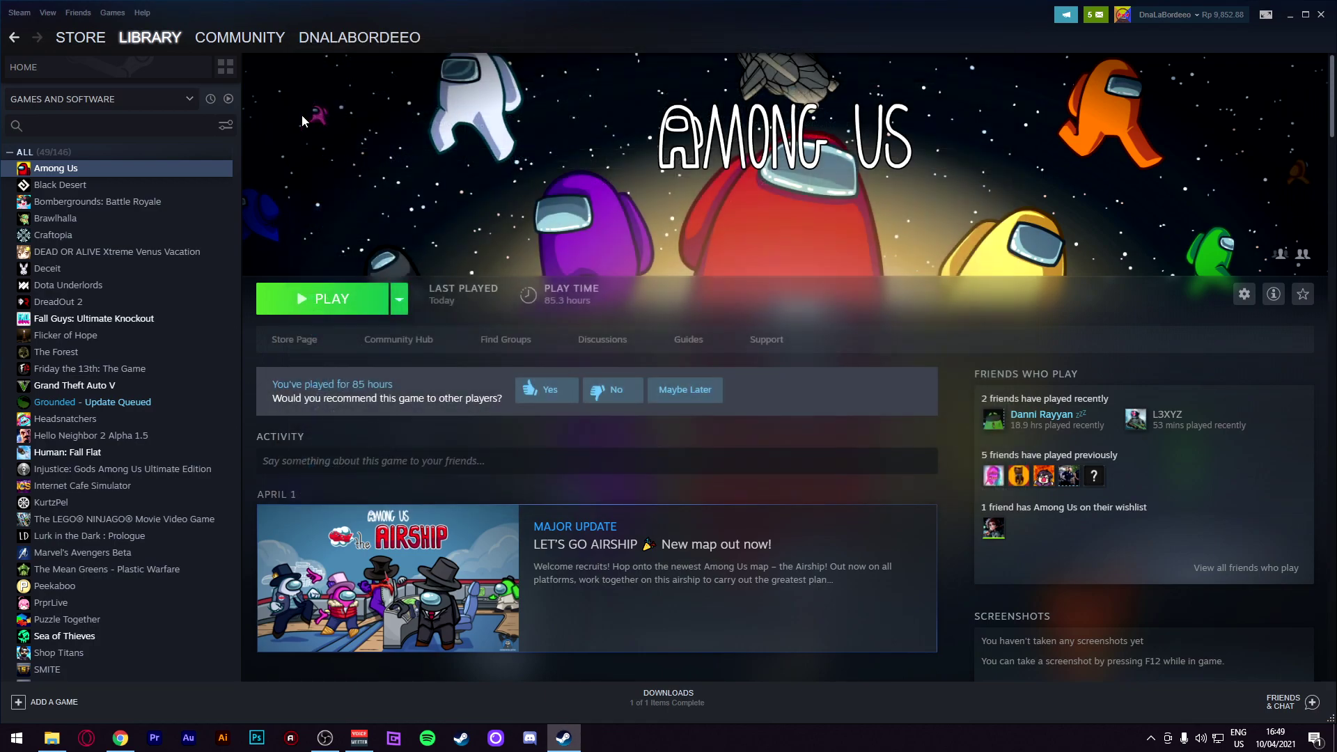
{"action": "right_click", "coordinate": [56, 166]}
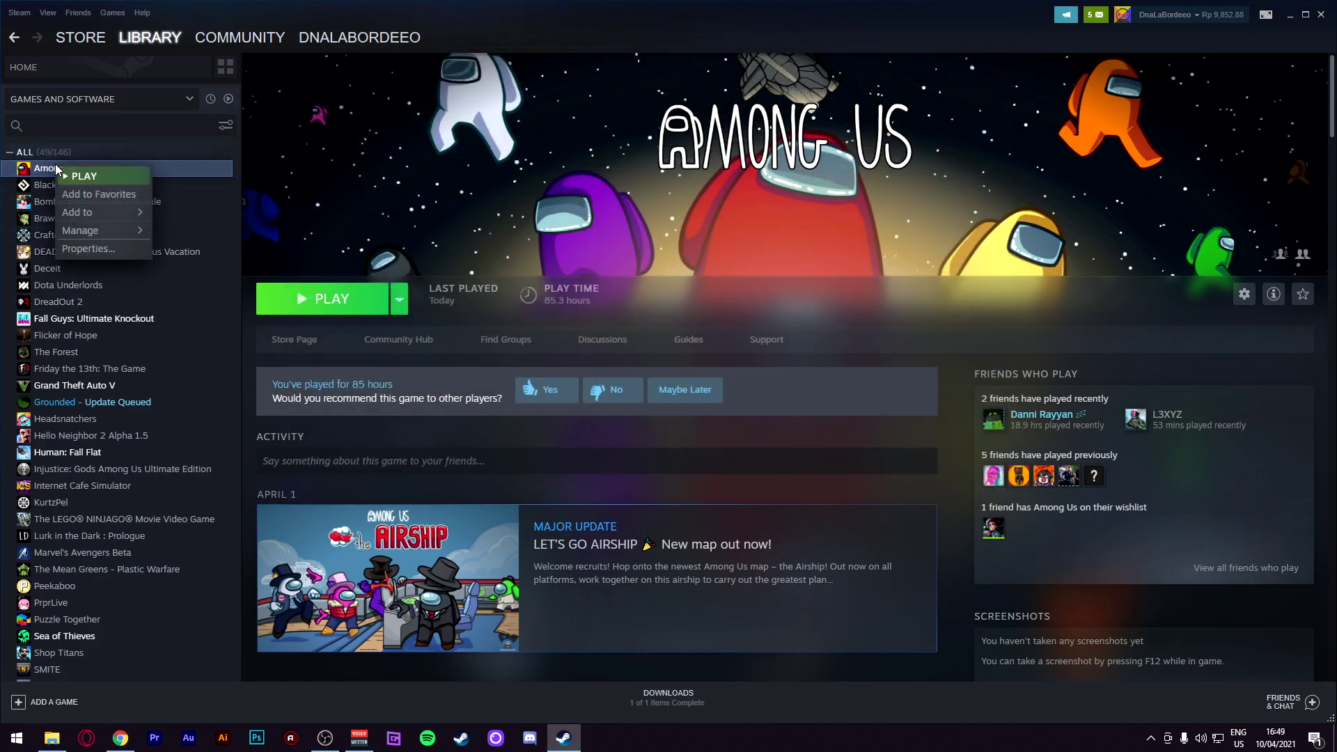
{"action": "mouse_move", "coordinate": [72, 227]}
{"action": "left_click", "coordinate": [219, 255]}
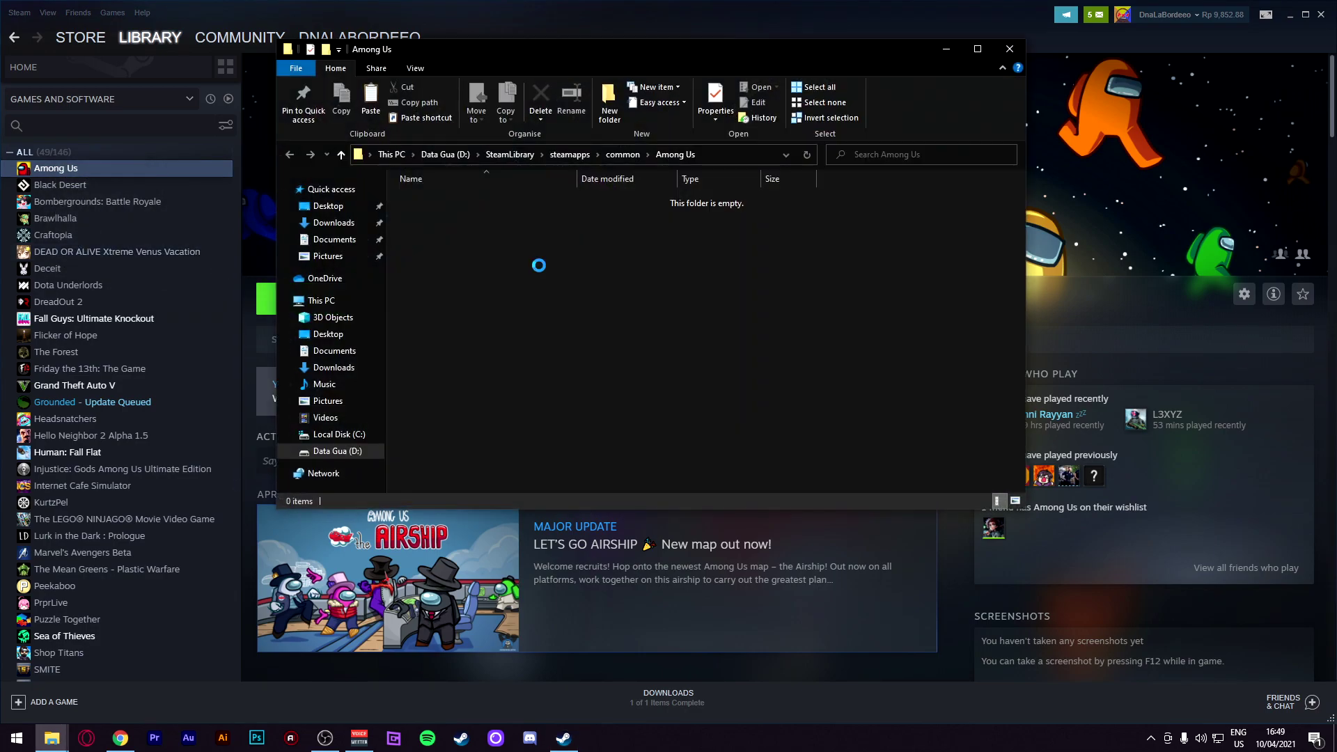
Paste the copied backup files into the emptied Among Us folder, refresh it and minimize the window.
{"action": "key", "text": "ctrl+v"}
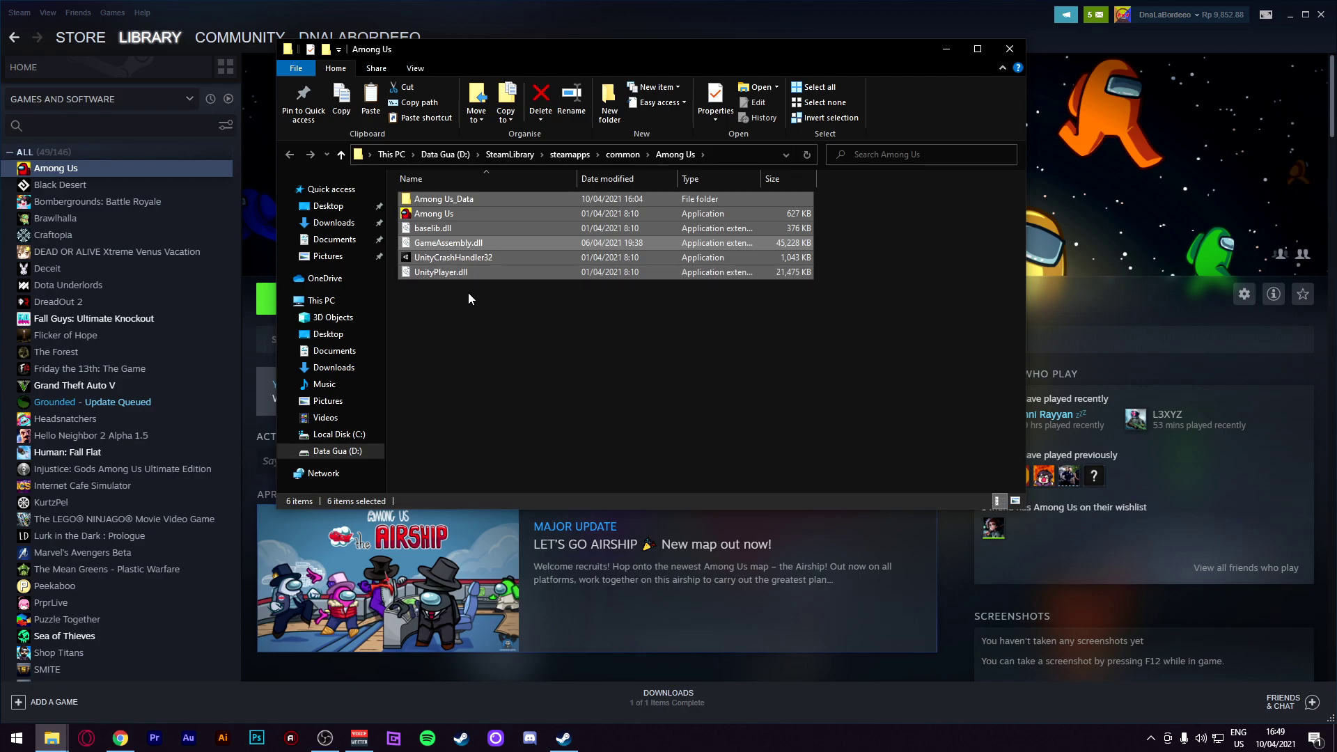
{"action": "right_click", "coordinate": [469, 294]}
{"action": "left_click", "coordinate": [506, 349]}
{"action": "right_click", "coordinate": [511, 339]}
{"action": "left_click", "coordinate": [533, 394]}
{"action": "right_click", "coordinate": [541, 337]}
{"action": "left_click", "coordinate": [565, 396]}
{"action": "left_click", "coordinate": [945, 49]}
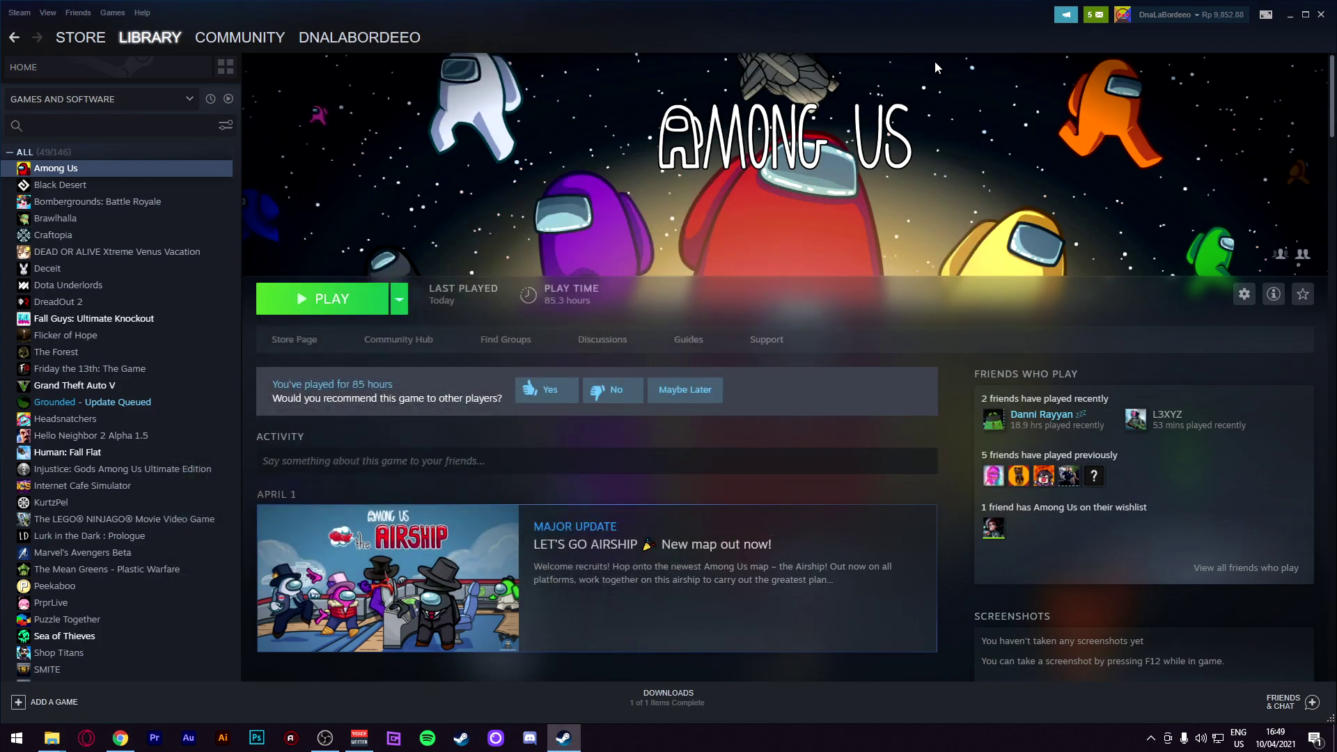
Launch Among Us from Steam and check the account info on the main menu, closing it when done.
{"action": "left_click", "coordinate": [293, 298]}
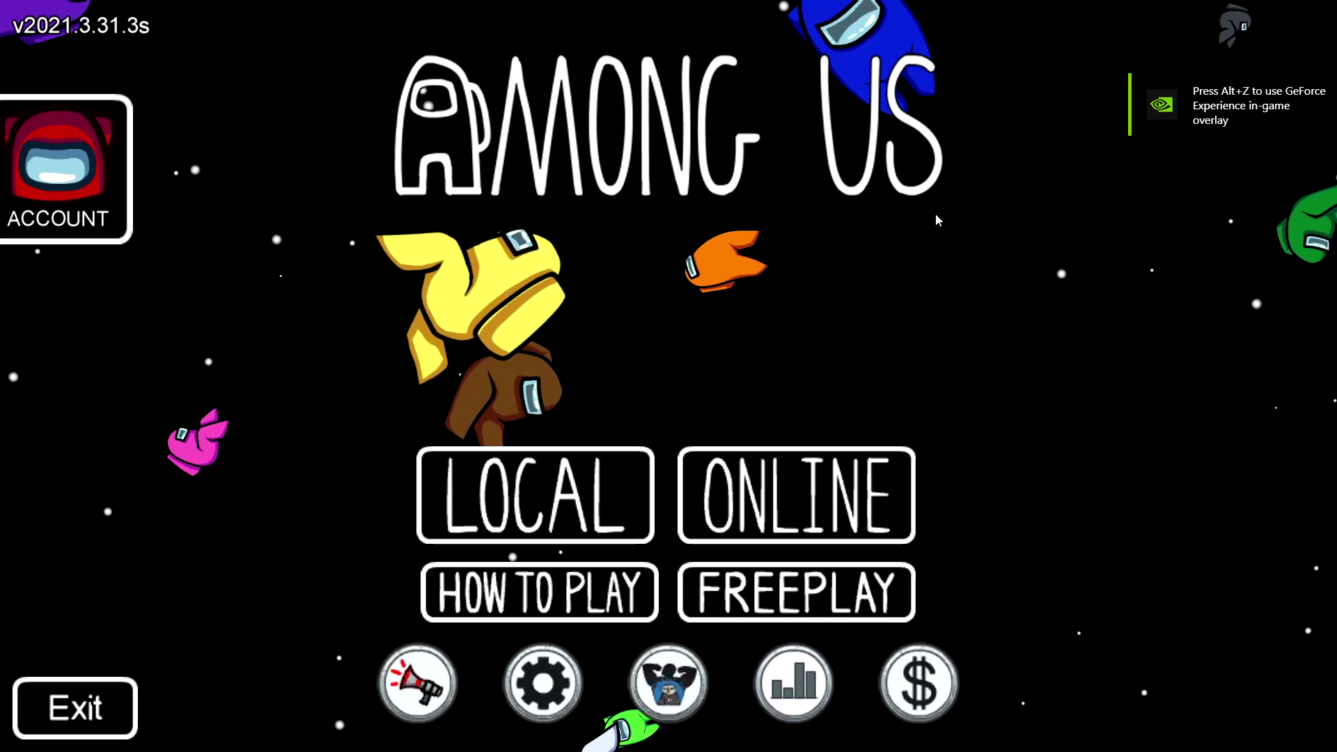
{"action": "left_click", "coordinate": [104, 218]}
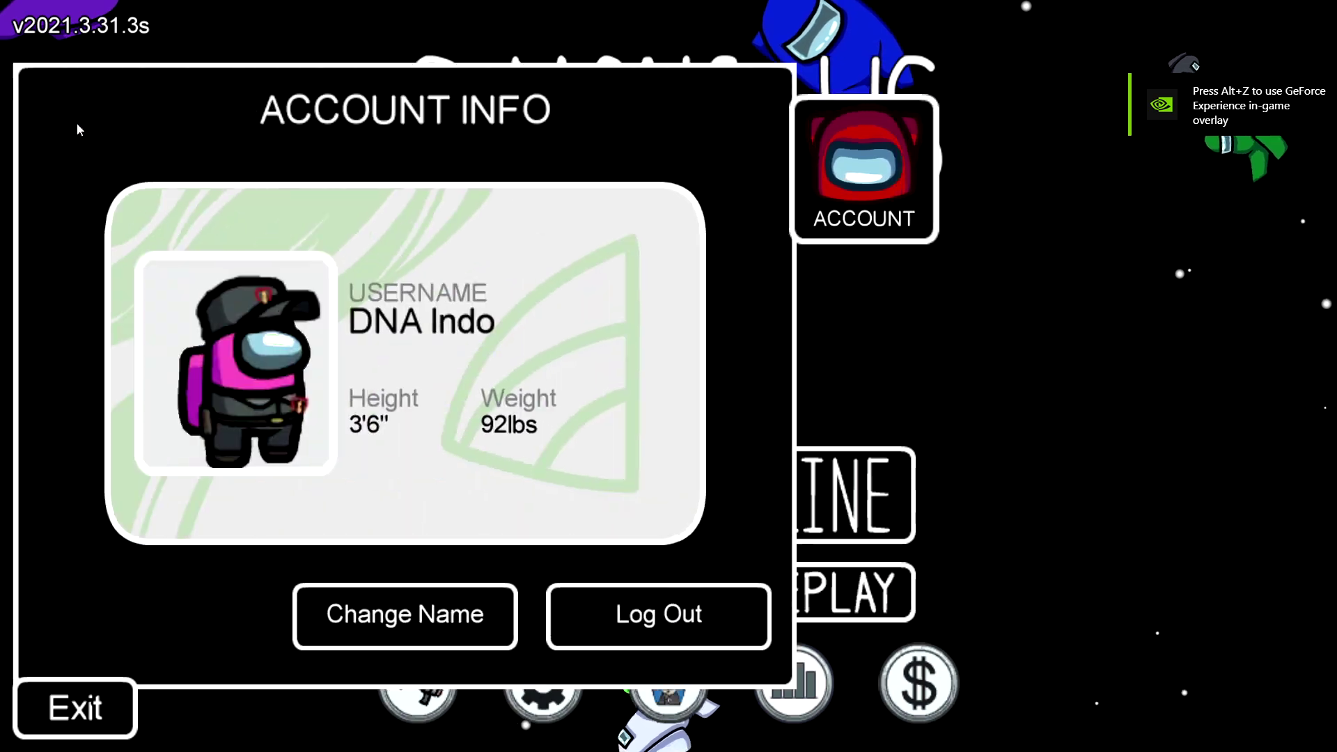
{"action": "left_click", "coordinate": [69, 190]}
{"action": "left_click", "coordinate": [70, 190]}
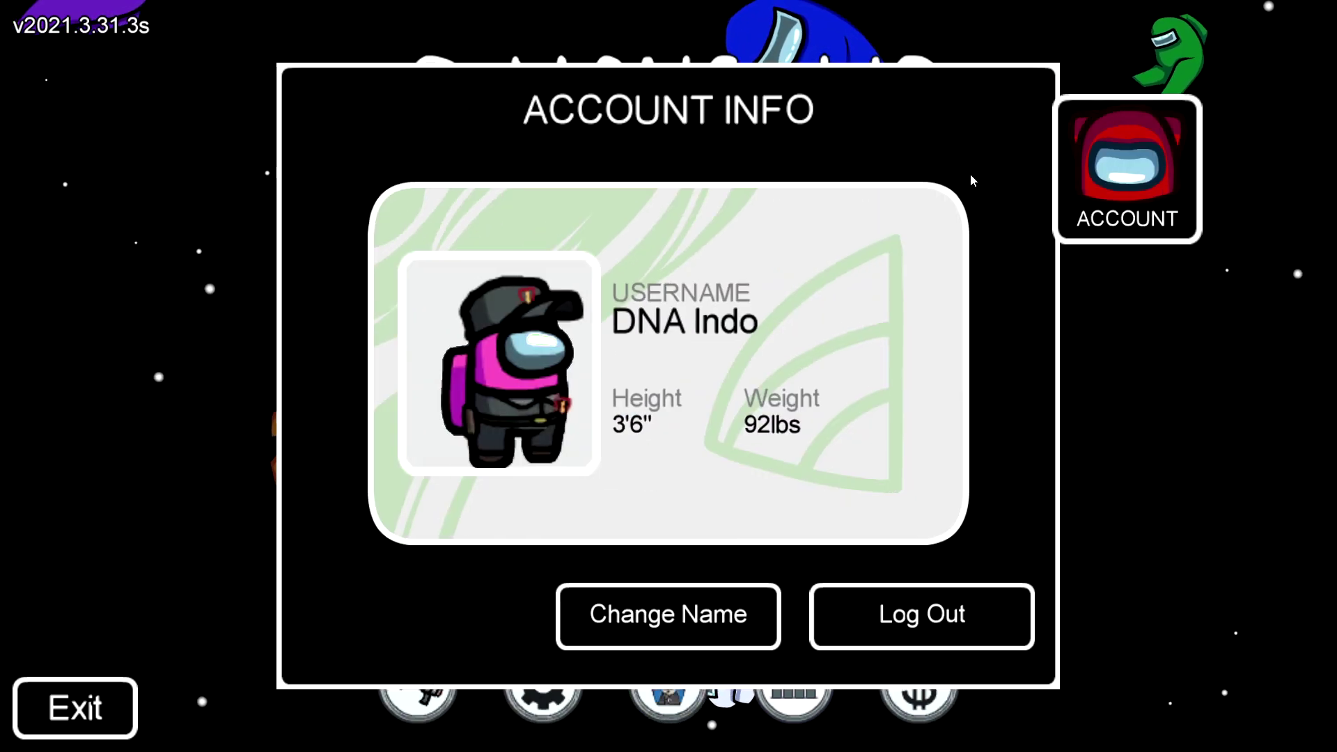
{"action": "left_click", "coordinate": [1123, 170]}
{"action": "left_click", "coordinate": [70, 190]}
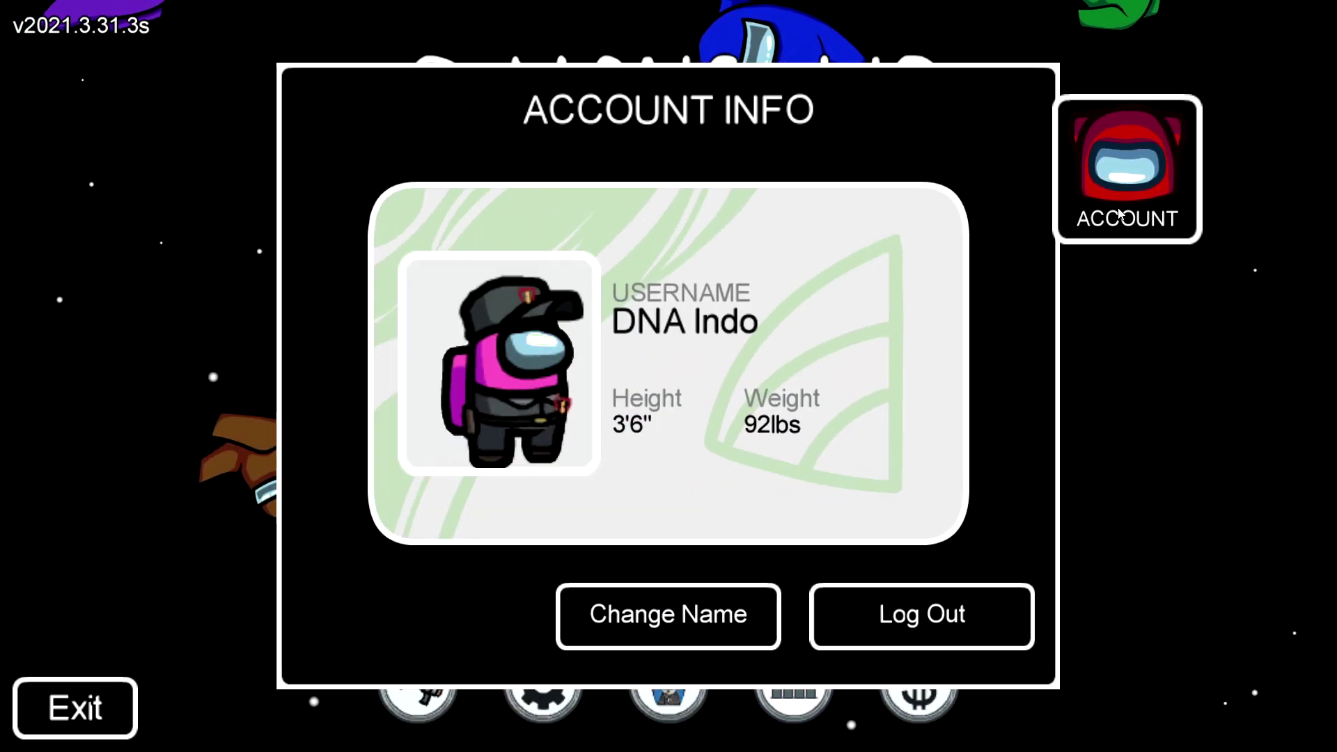
{"action": "left_click", "coordinate": [1059, 188]}
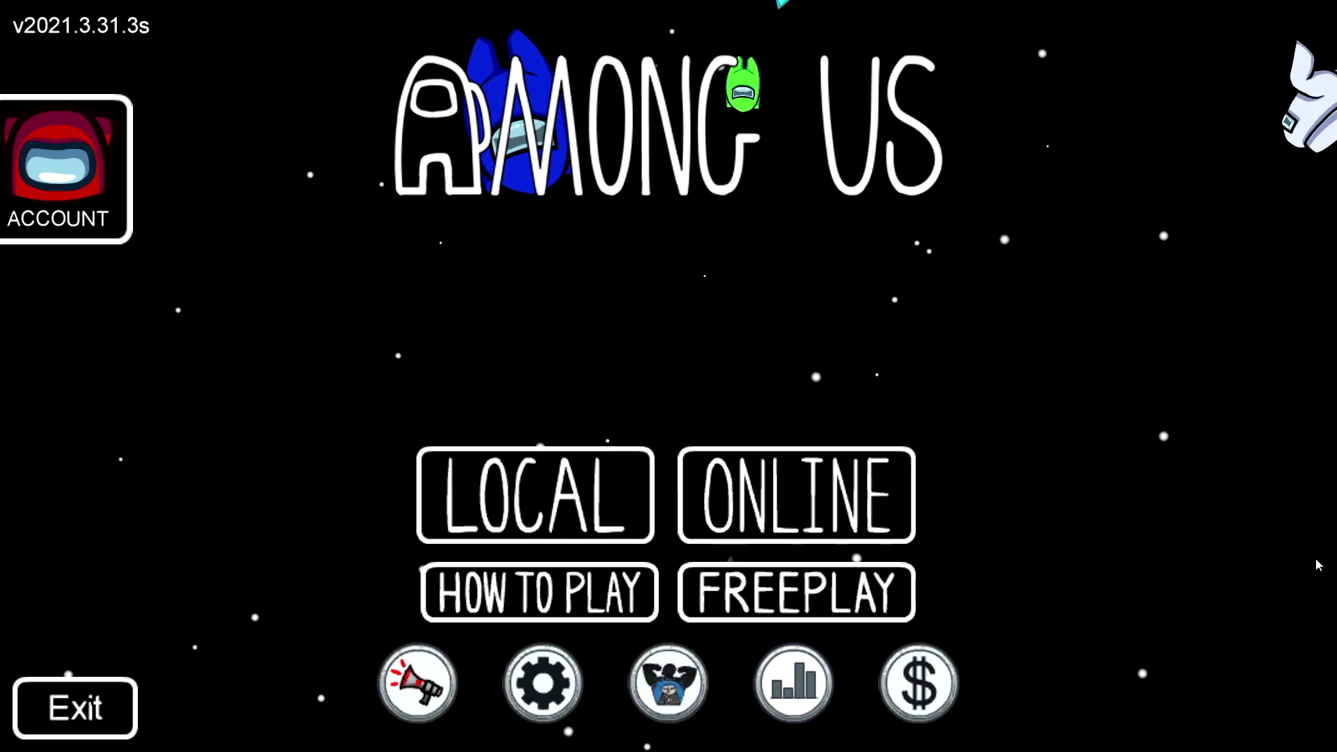
Host a new online game, confirming the offered game settings.
{"action": "left_click", "coordinate": [840, 477]}
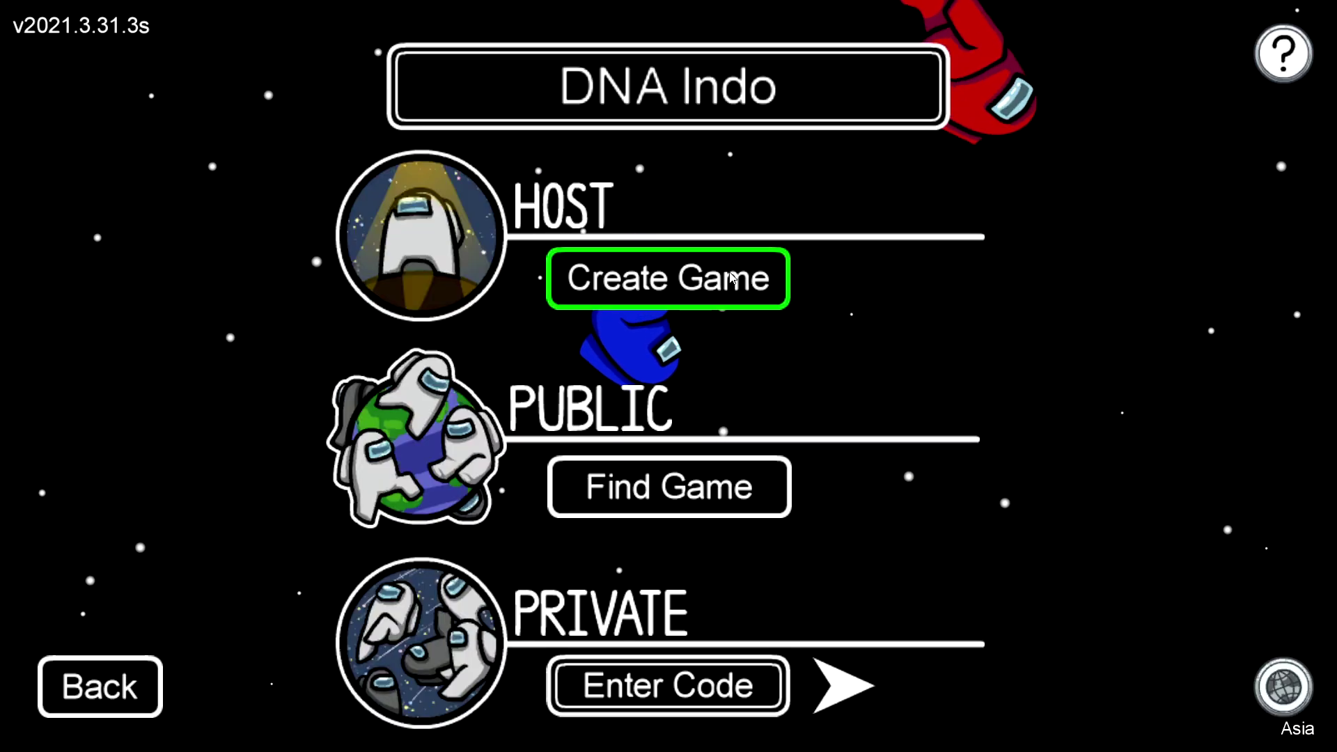
{"action": "left_click", "coordinate": [739, 306]}
{"action": "left_click", "coordinate": [1148, 698]}
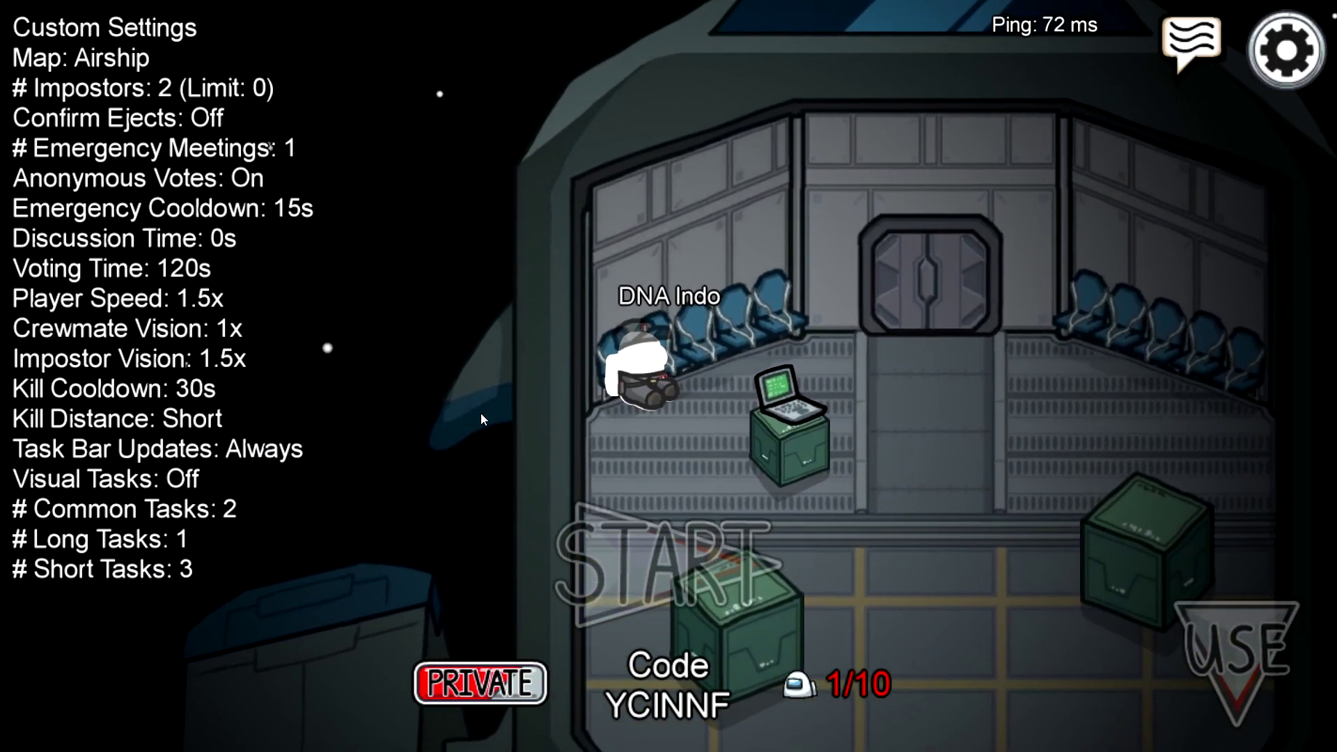
Walk the character around the hosted lobby and examine whether any mod roles or settings are still listed.
{"action": "left_click_drag", "start_coordinate": [886, 419], "coordinate": [860, 429]}
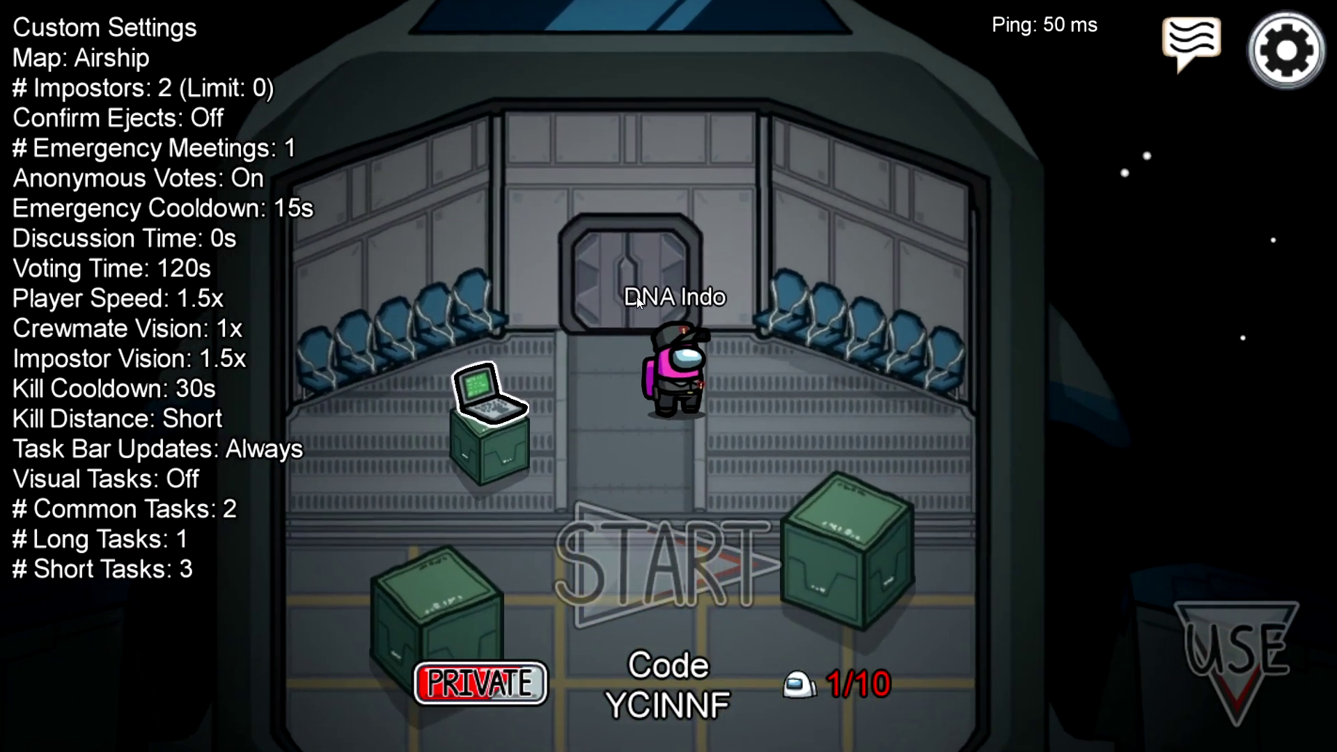
{"action": "key", "text": "s"}
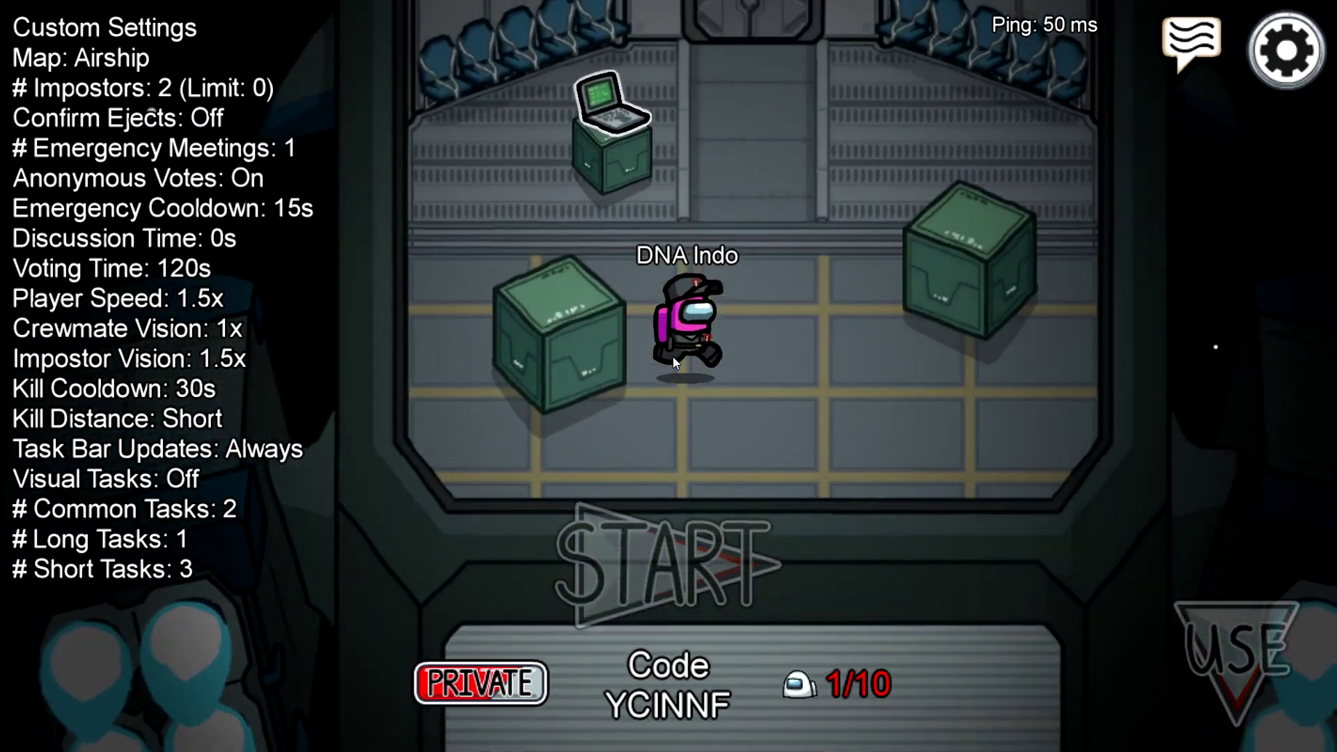
{"action": "left_click_drag", "start_coordinate": [672, 357], "coordinate": [729, 193]}
{"action": "key", "text": "s"}
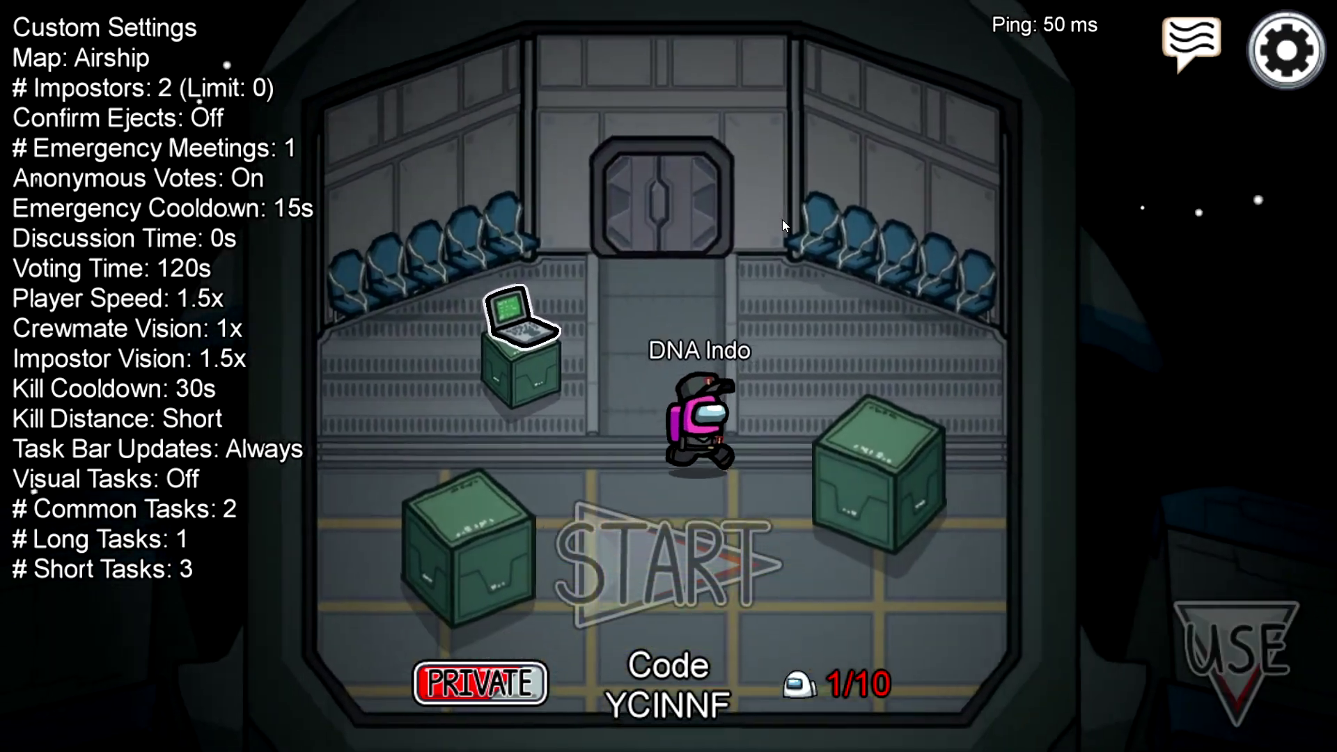
{"action": "key", "text": "w"}
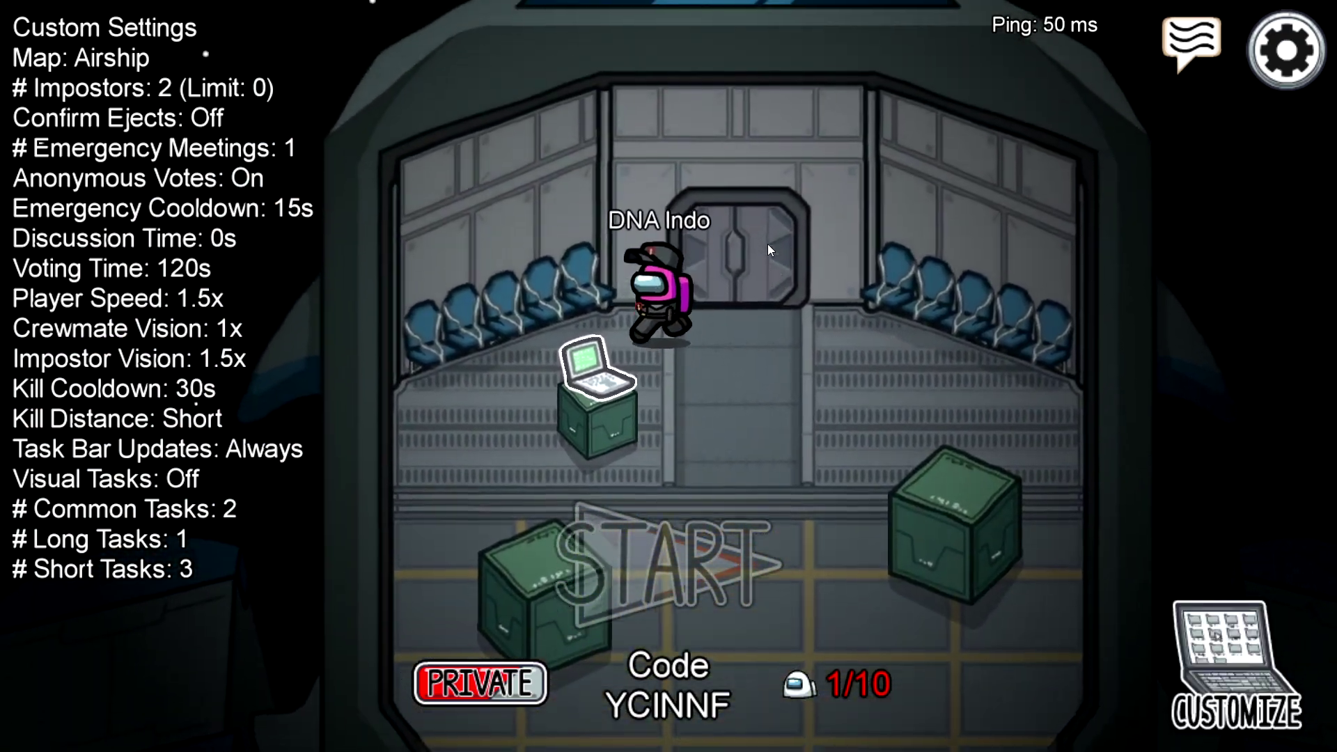
{"action": "key", "text": "s"}
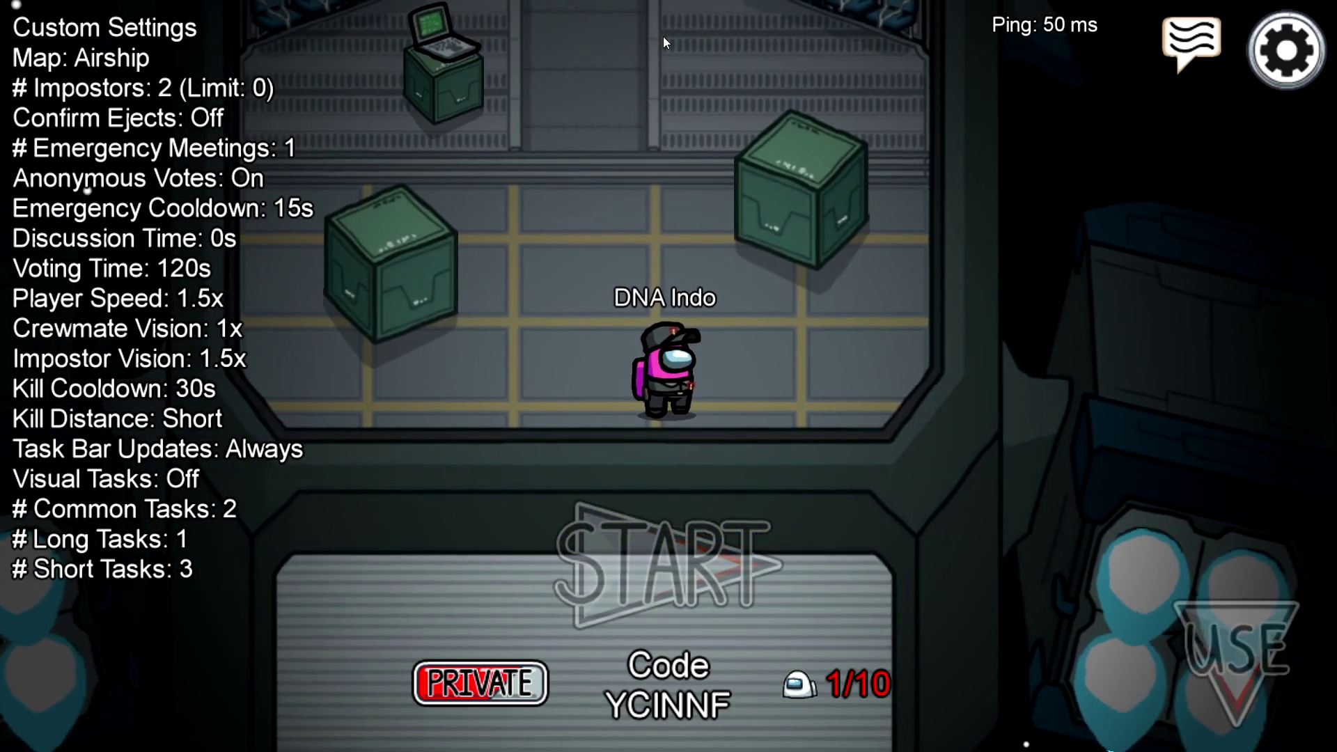
{"action": "key", "text": "w+a"}
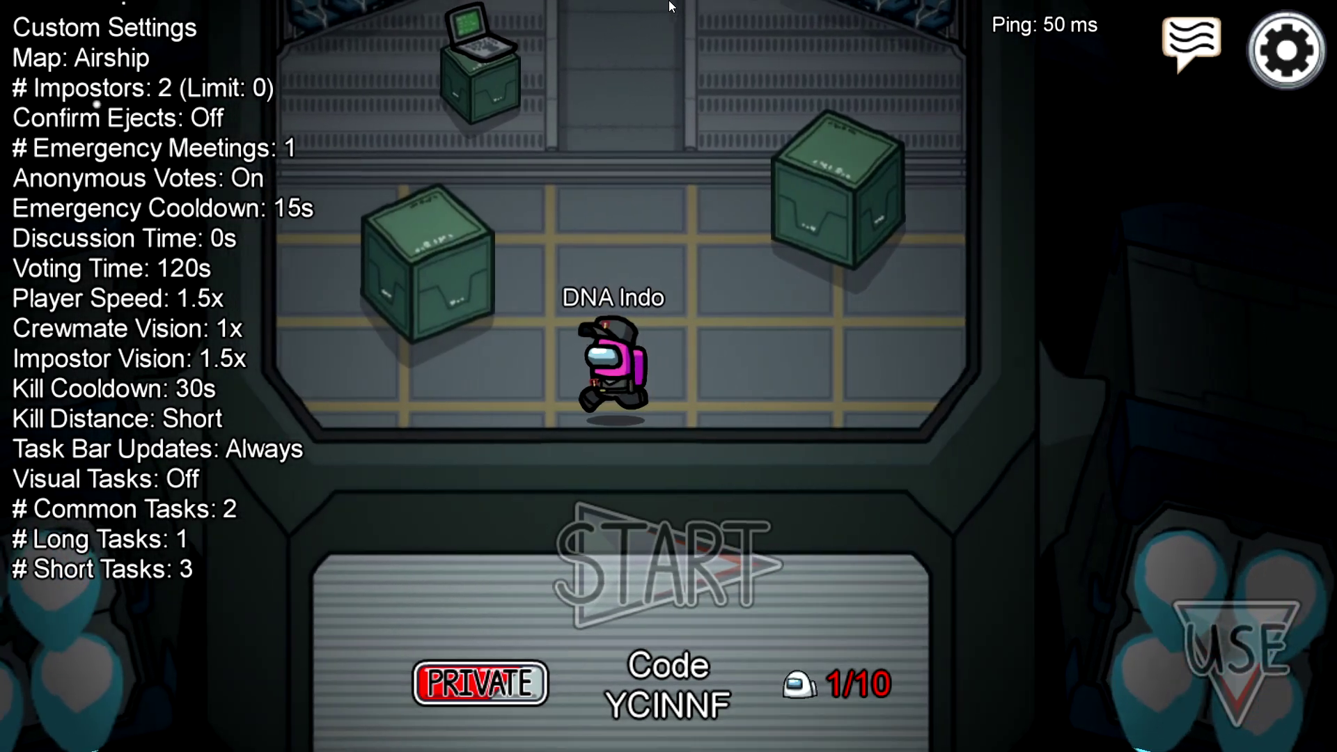
{"action": "key", "text": "w"}
{"action": "key", "text": "s+d"}
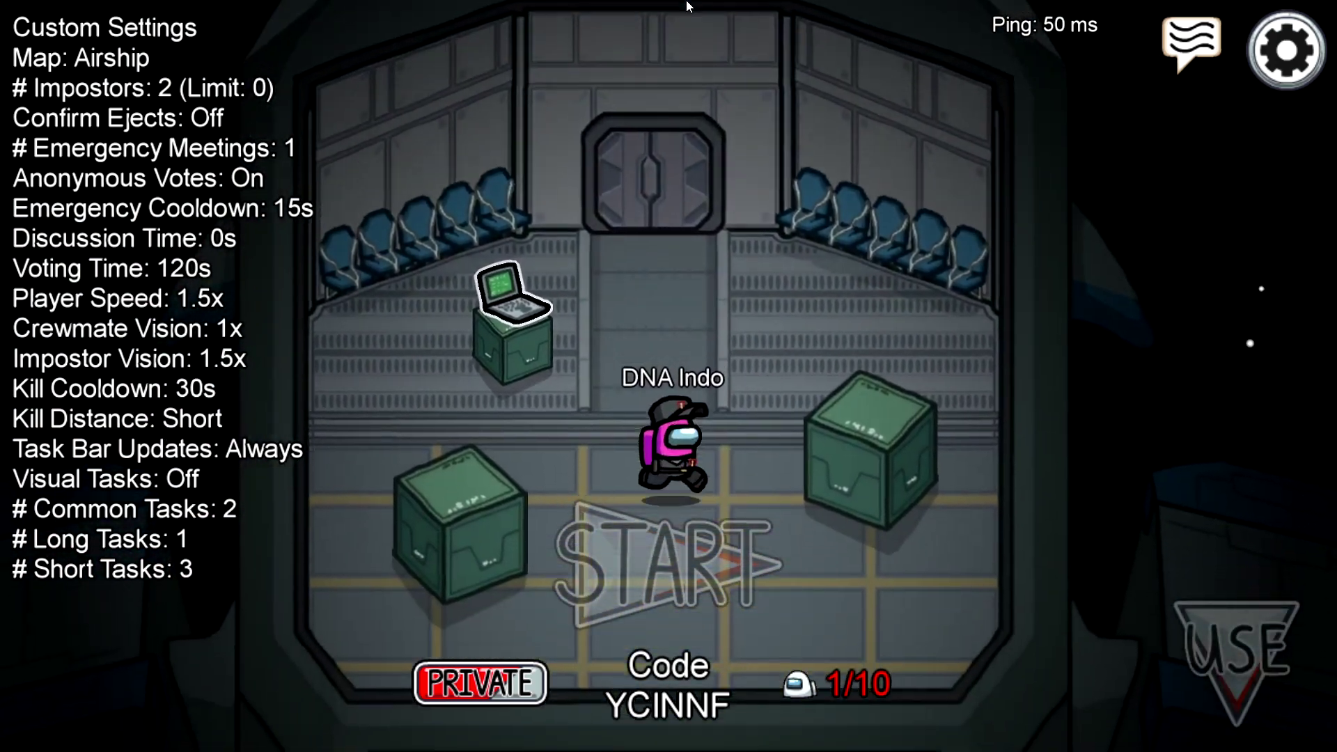
{"action": "key", "text": "a"}
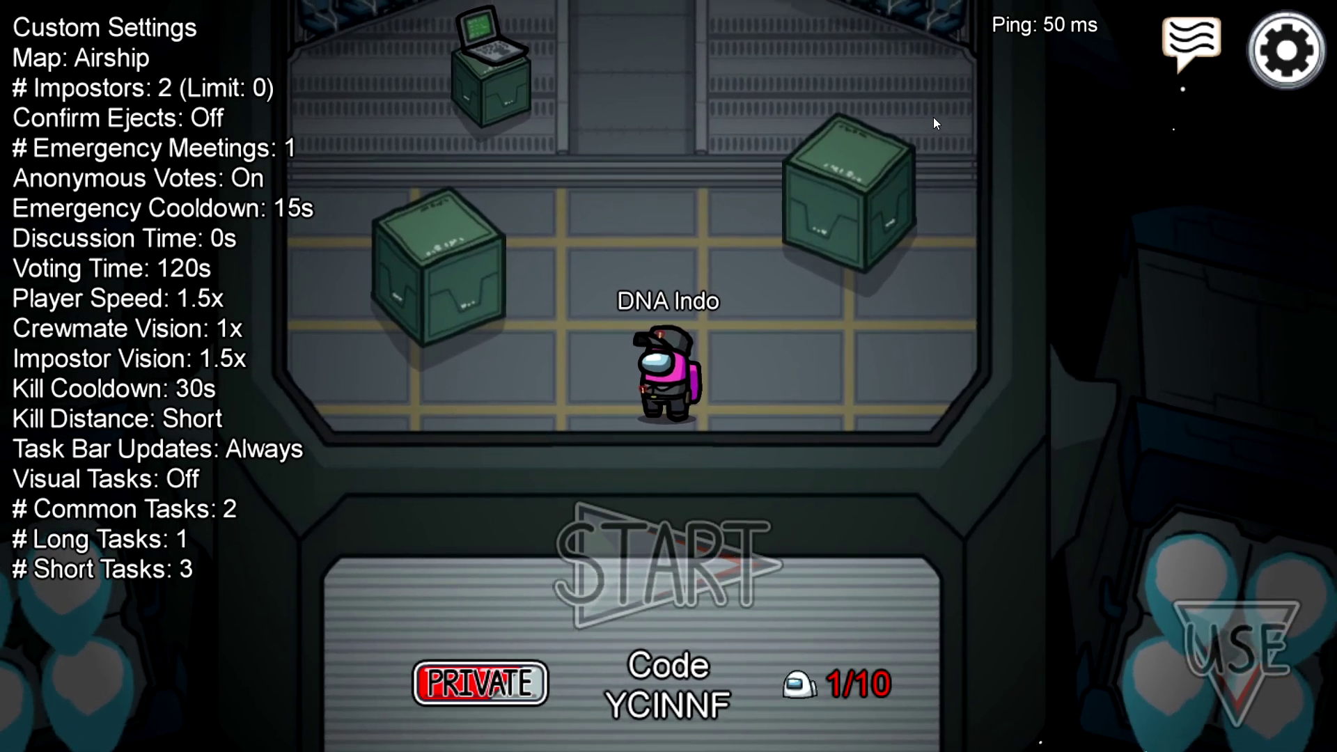
{"action": "key", "text": "a"}
{"action": "key", "text": "d"}
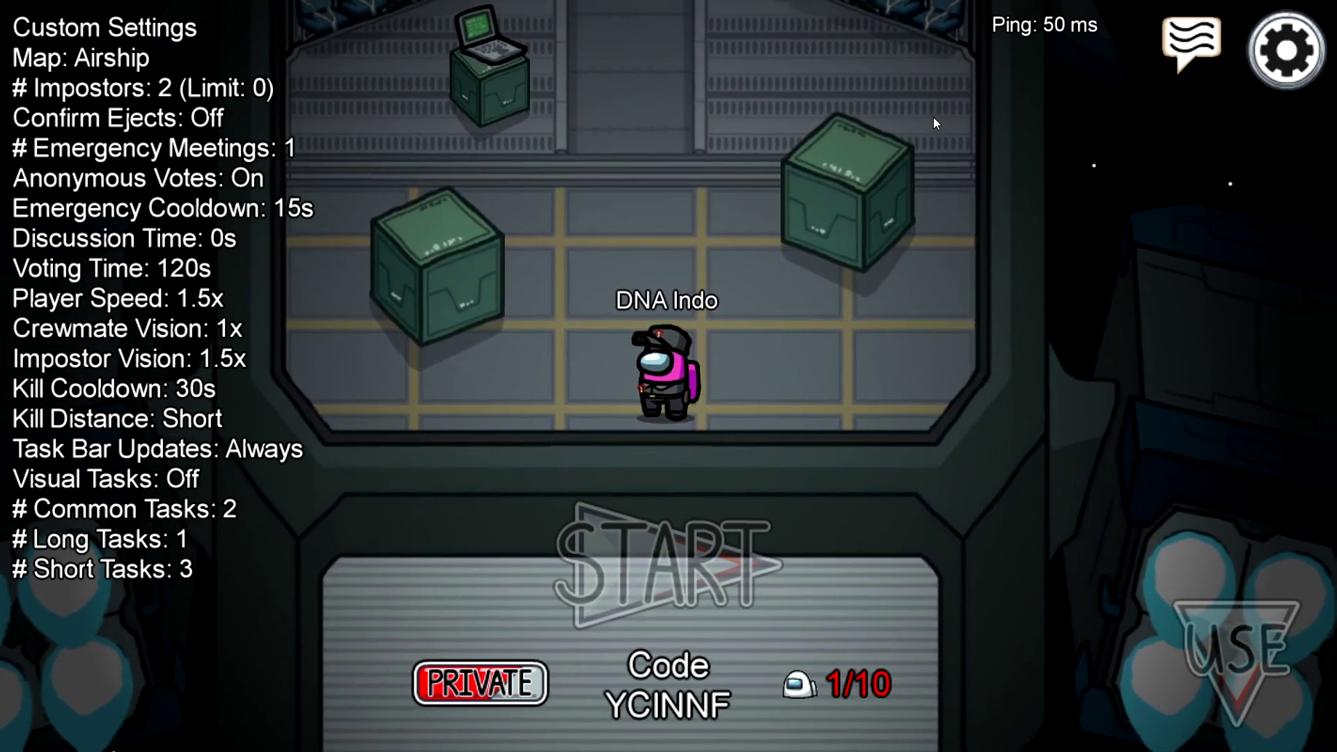